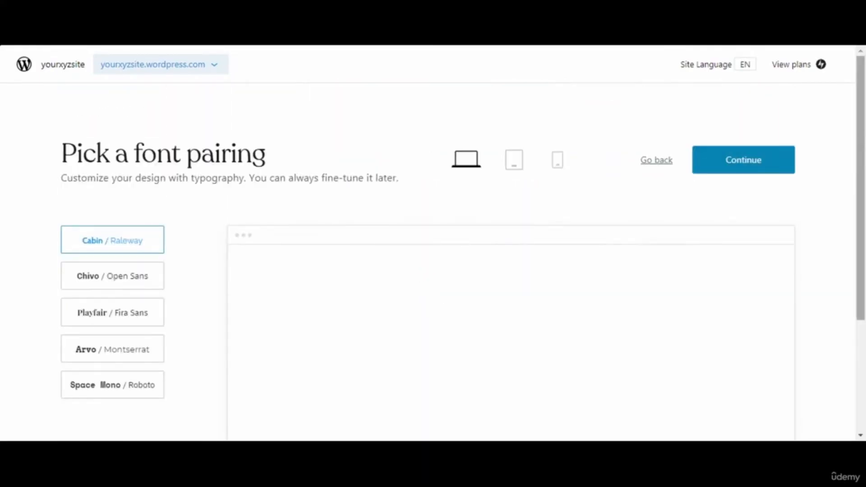
- Preview the Chivo / Open Sans, Playfair / Fira Sans, Arvo / Montserrat and Space Mono / Roboto font pairings
scroll(864, 138, "down", 3)
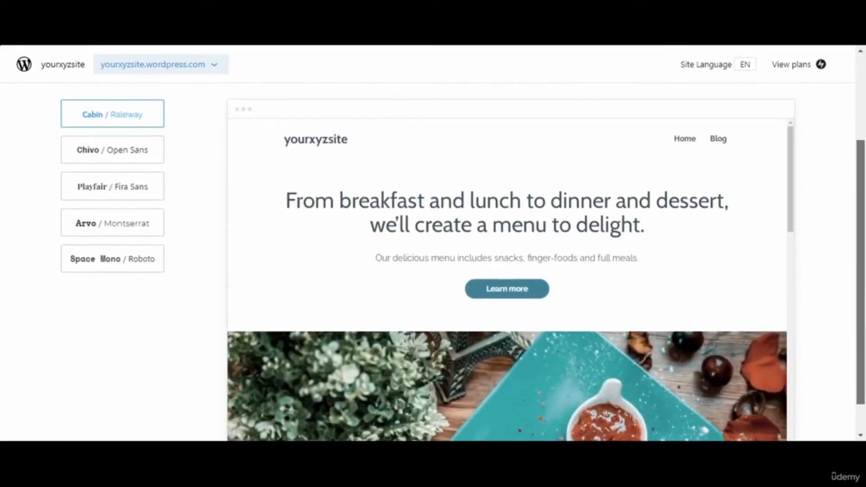
scroll(864, 260, "down", 1)
left_click_drag(791, 120, 791, 366)
left_click_drag(861, 349, 852, 243)
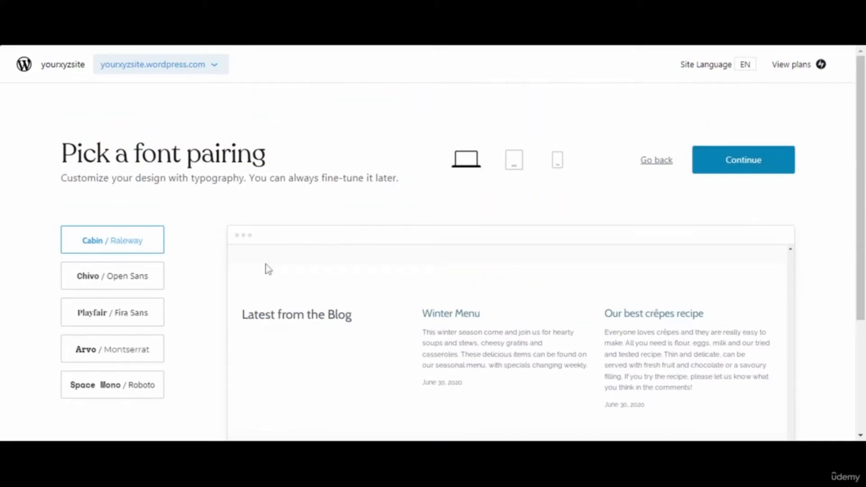
left_click(119, 280)
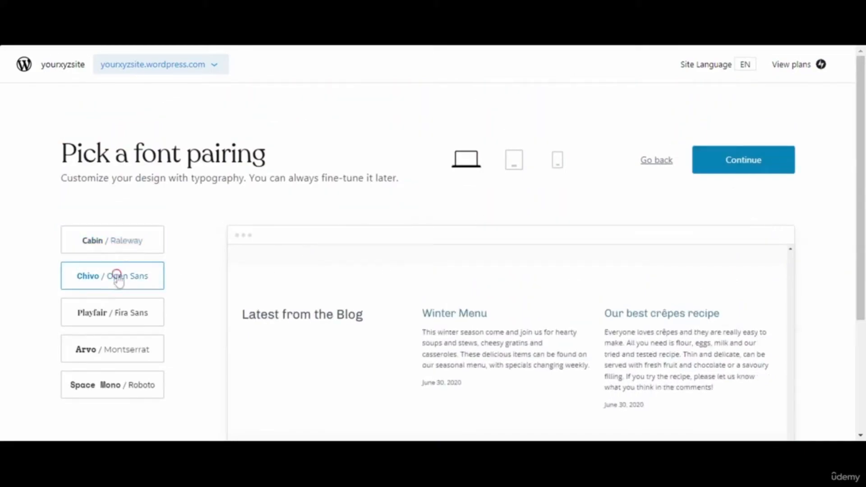
left_click(126, 320)
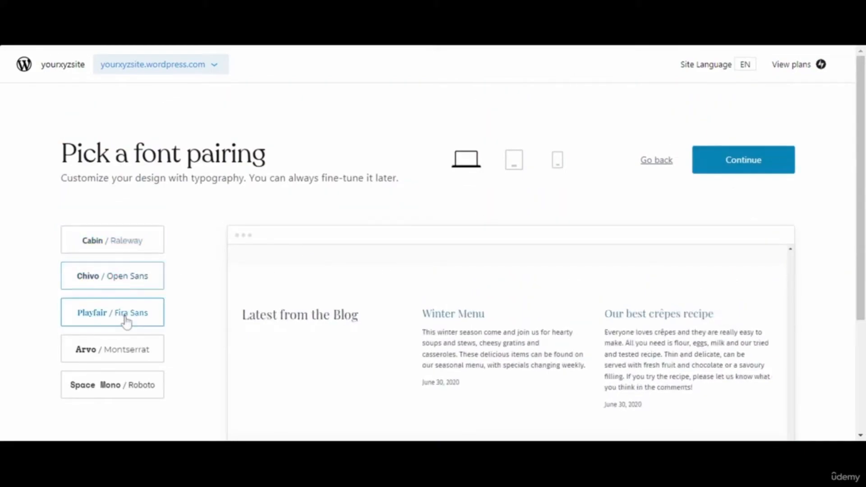
left_click(122, 349)
left_click(125, 376)
- Compare with Cabin / Raleway, settle on Chivo / Open Sans, and continue
left_click(125, 274)
left_click(125, 273)
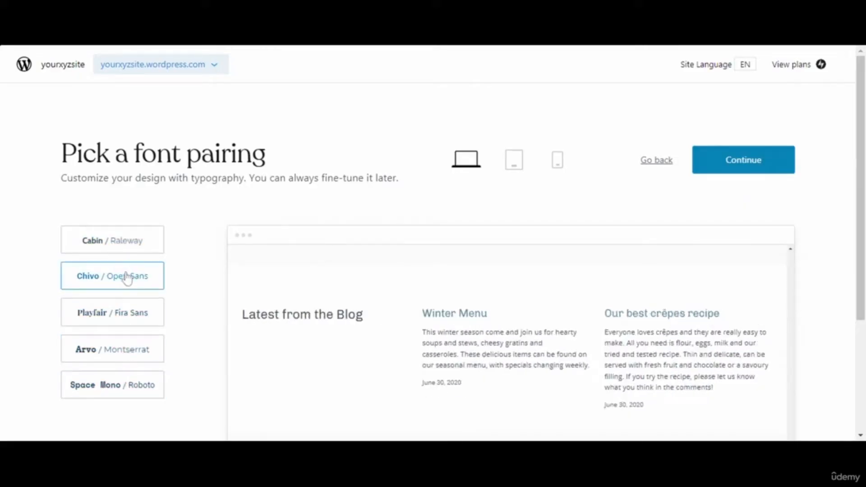
left_click(129, 246)
left_click(128, 241)
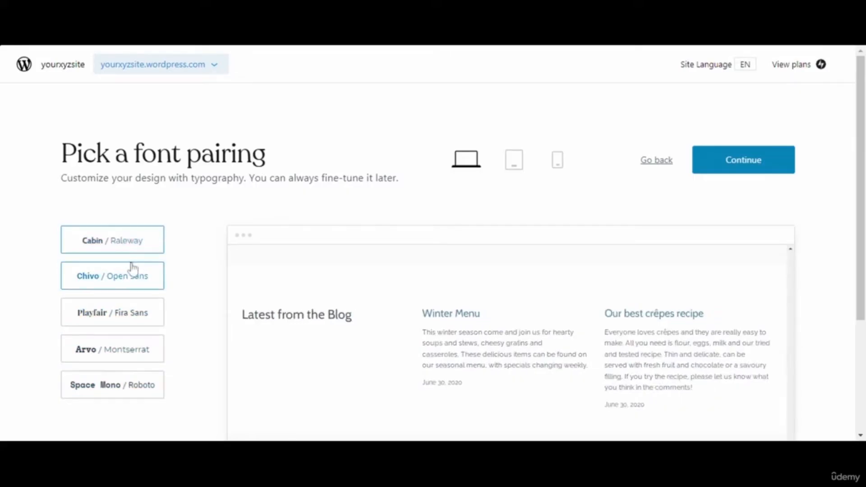
left_click(130, 264)
left_click(739, 161)
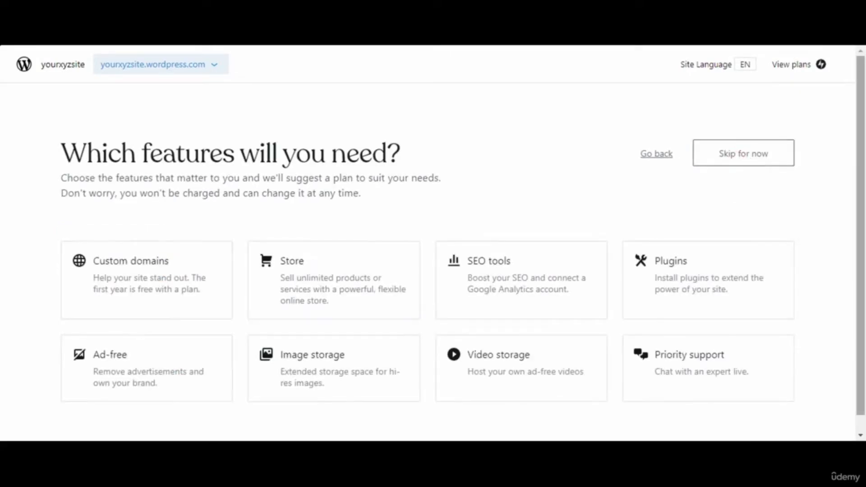
- Skip the 'Which features will you need?' question without choosing any features
scroll(862, 172, "down", 1)
left_click(180, 273)
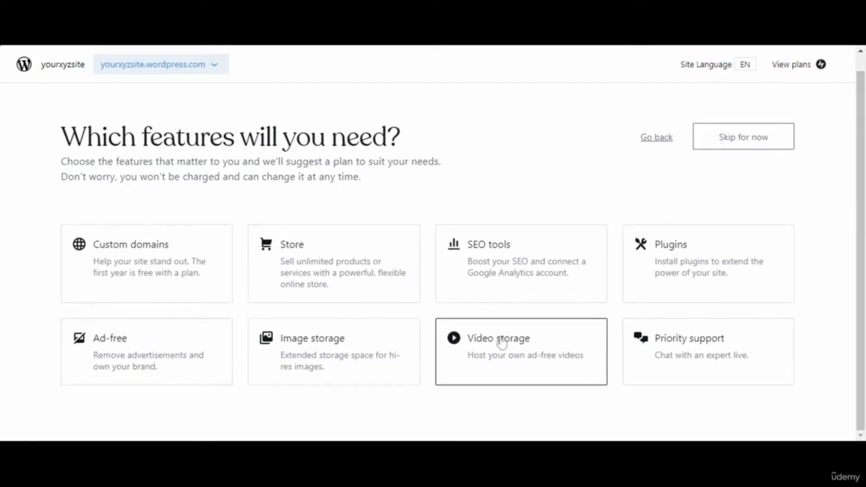
left_click(729, 144)
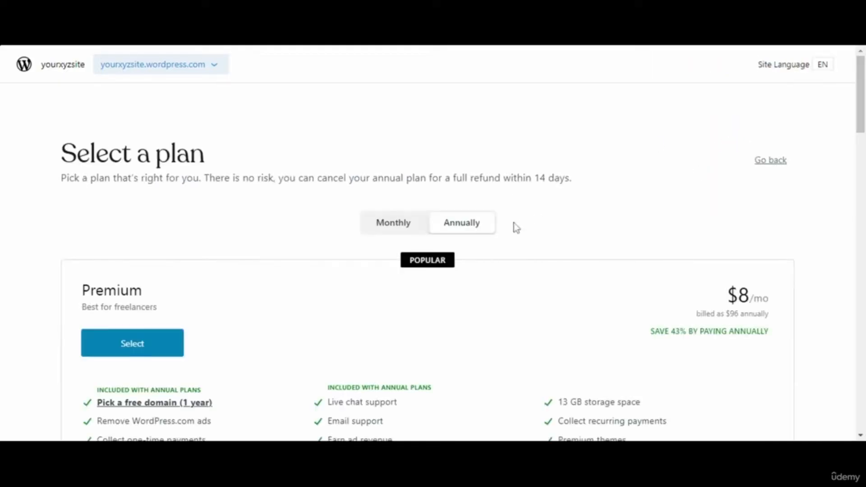
- Compare monthly and annual pricing, then expand and select the $0/mo Free plan
left_click(399, 235)
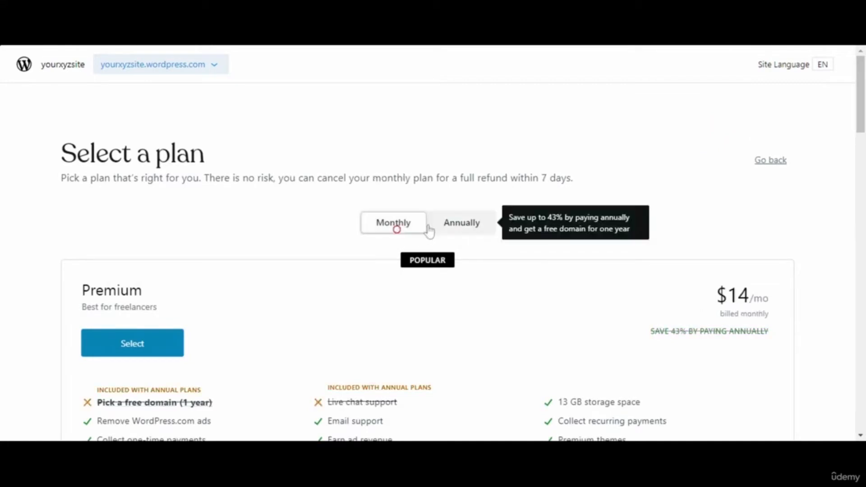
left_click(458, 231)
scroll(861, 95, "down", 6)
mouse_move(864, 155)
left_mouse_down()
mouse_move(864, 227)
mouse_move(864, 169)
left_mouse_up()
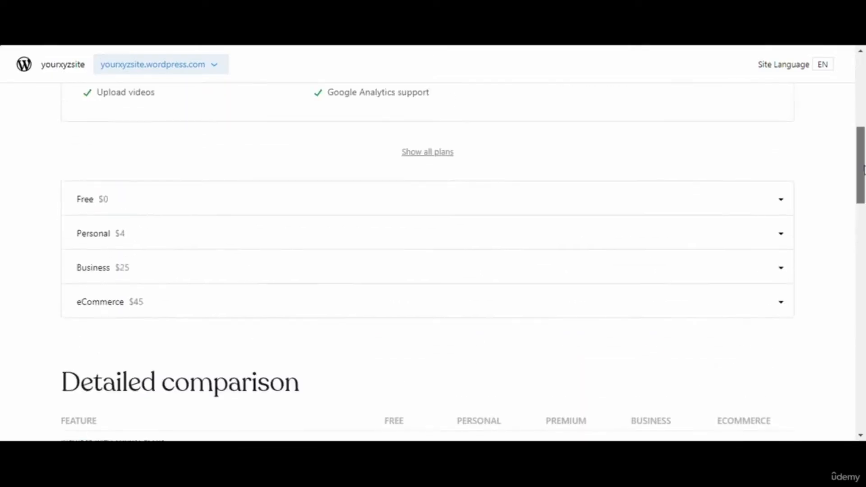
left_click(782, 209)
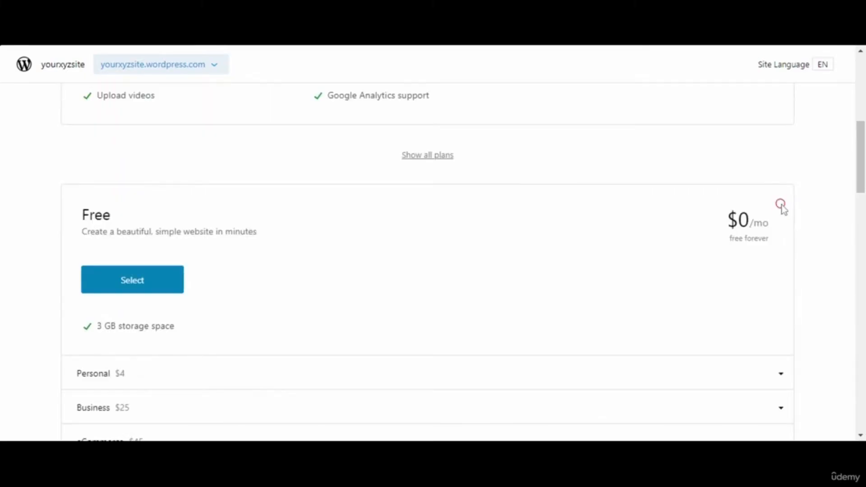
left_click_drag(862, 173, 835, 189)
left_click(132, 211)
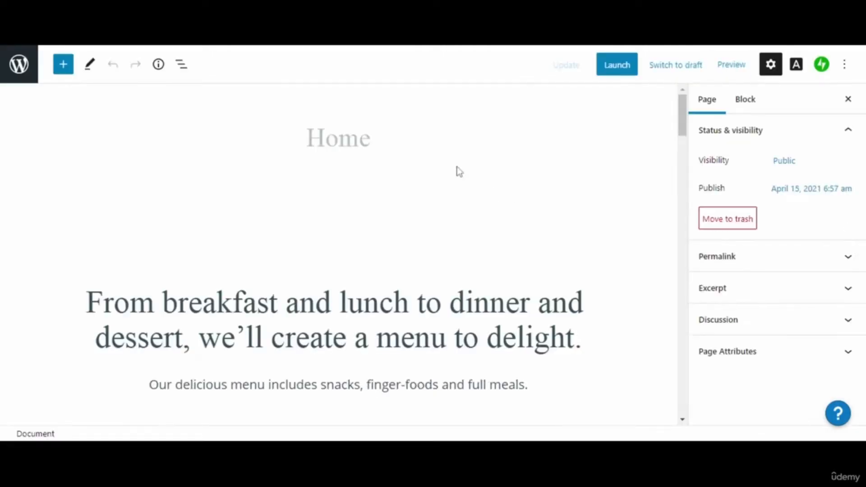
- Scroll through the Home page's restaurant template content in the editor
left_click_drag(681, 125, 659, 110)
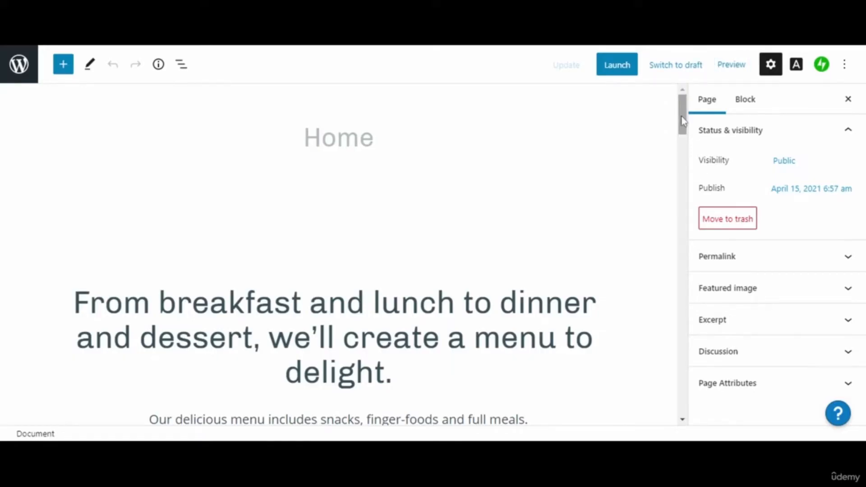
left_click(808, 134)
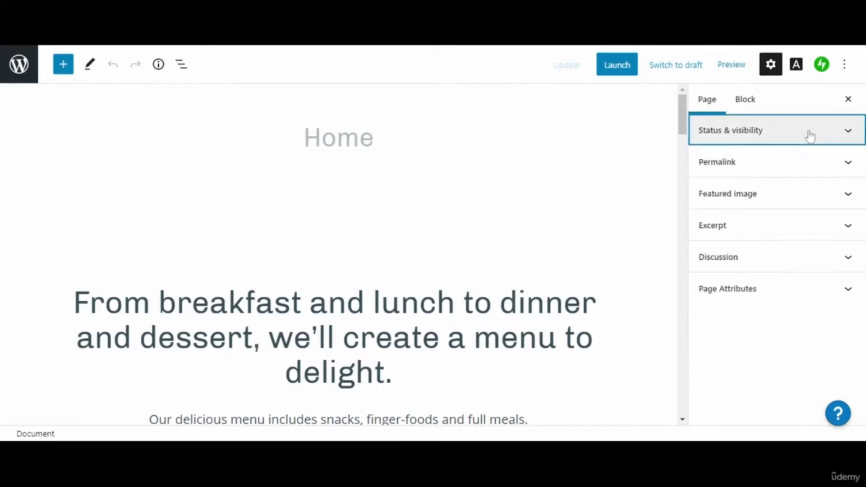
left_click(809, 134)
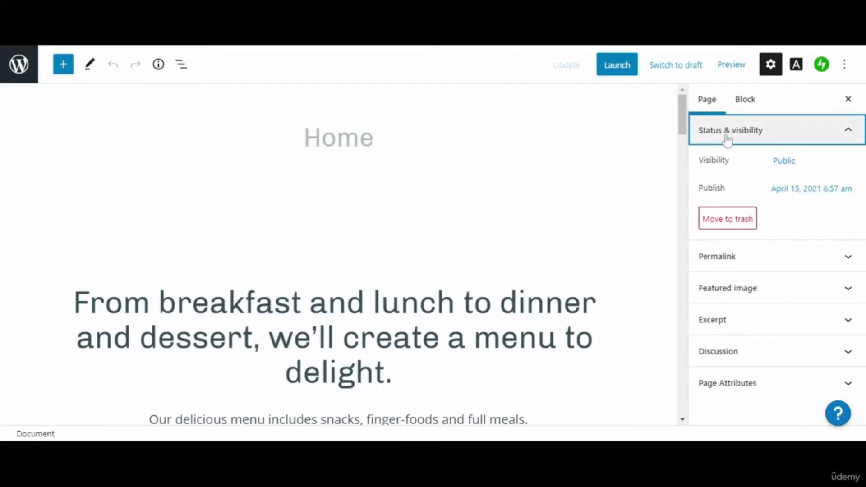
left_click(785, 163)
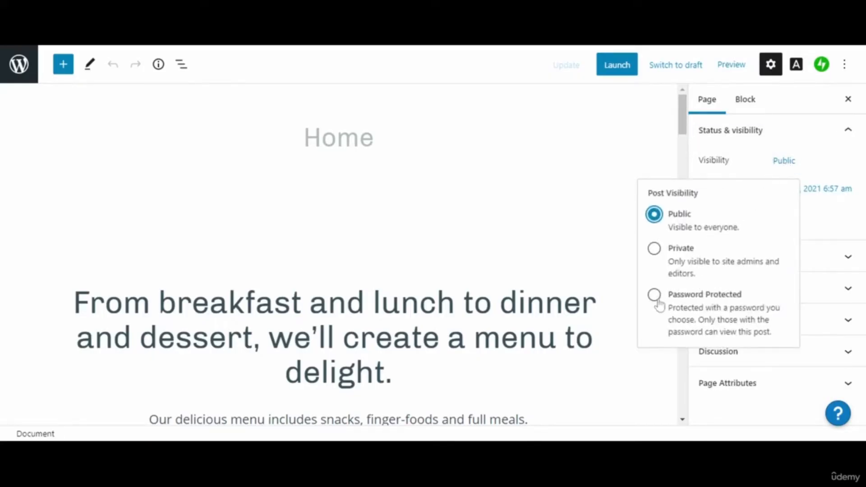
left_click(824, 134)
left_click(824, 135)
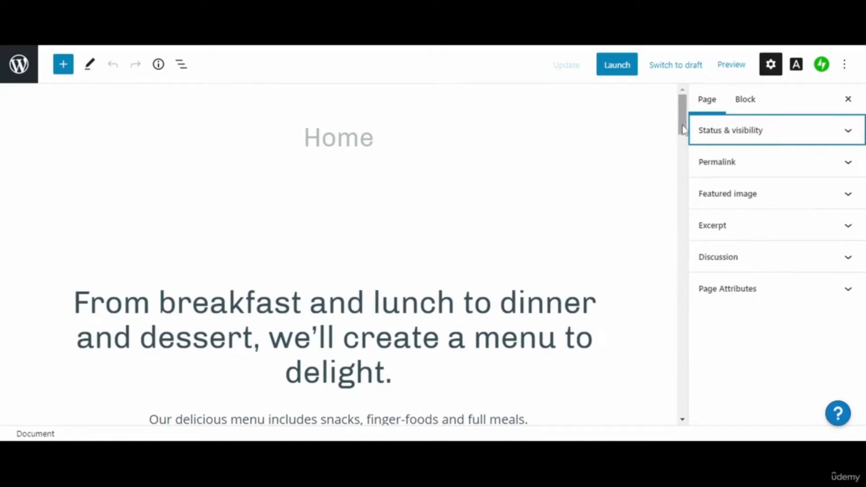
left_click(713, 172)
left_click(712, 173)
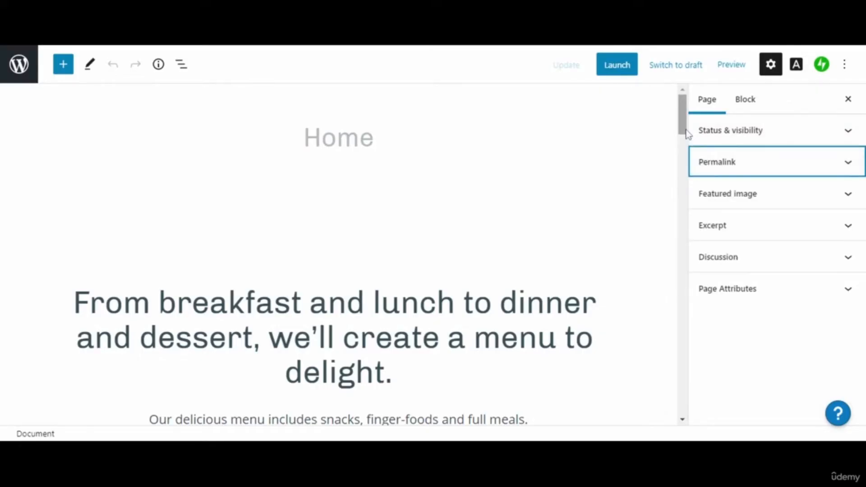
left_click_drag(687, 134, 694, 225)
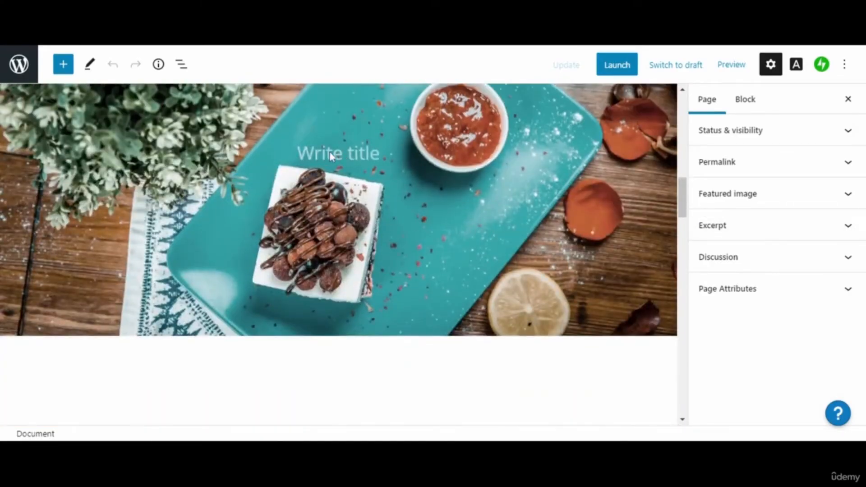
- Give the cover image block the title 'My Food Blog'
left_click(675, 208)
mouse_move(675, 205)
left_mouse_down()
mouse_move(674, 161)
mouse_move(674, 195)
left_mouse_up()
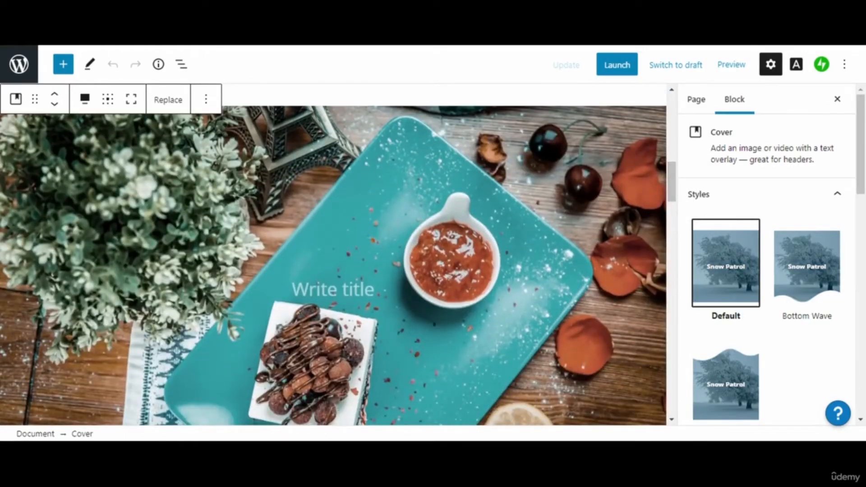
left_click(334, 290)
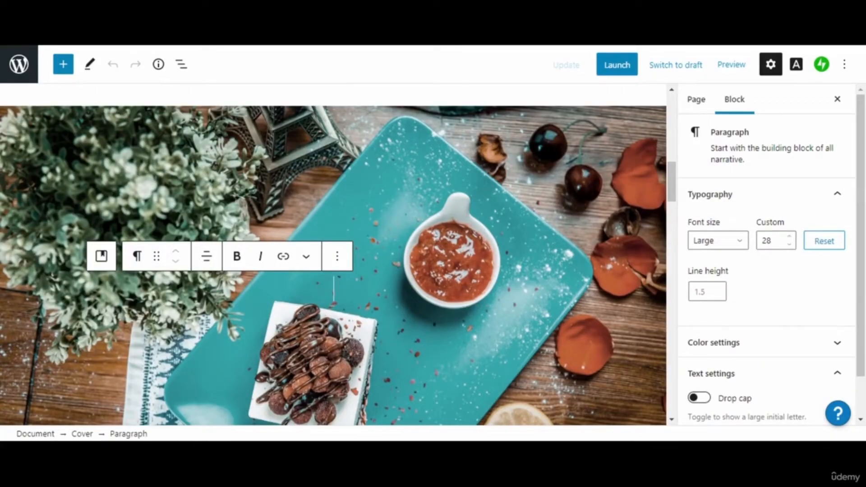
type("My")
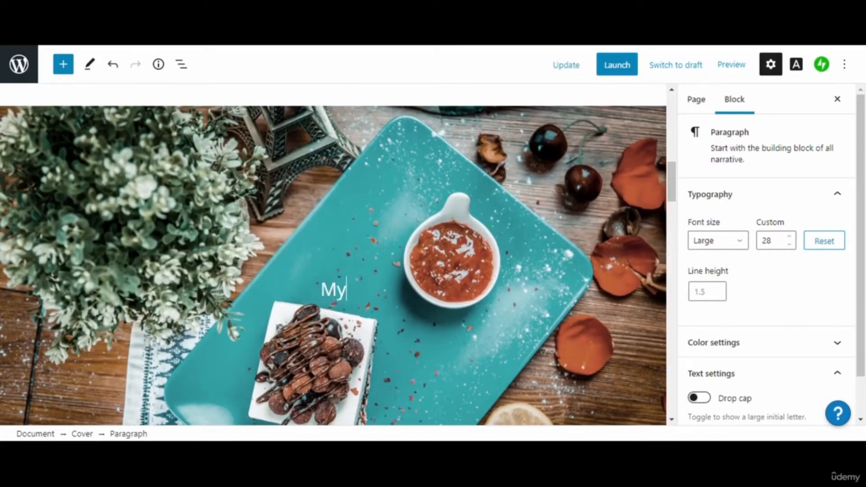
type(" F")
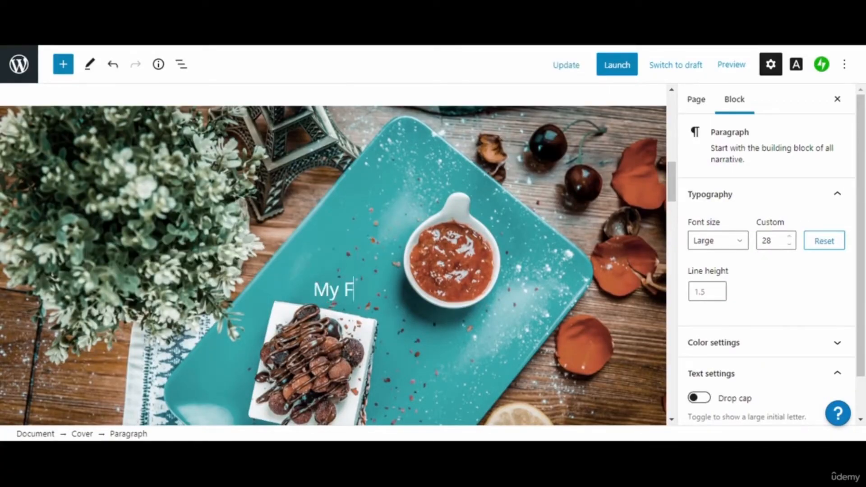
type("ood ")
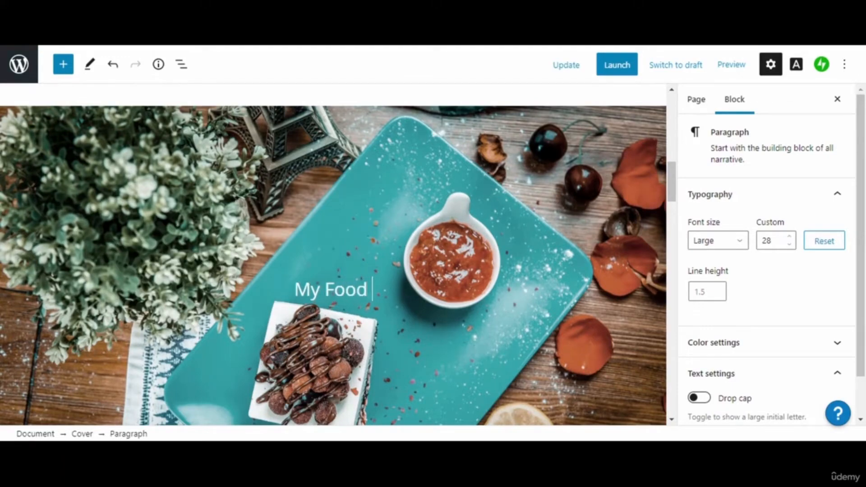
type("Blog")
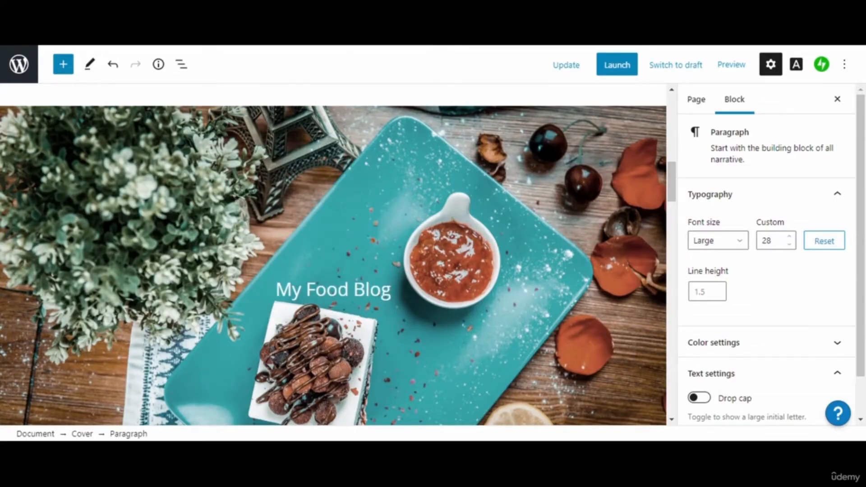
- Make the 'My Food Blog' heading bold
left_click_drag(670, 188, 670, 200)
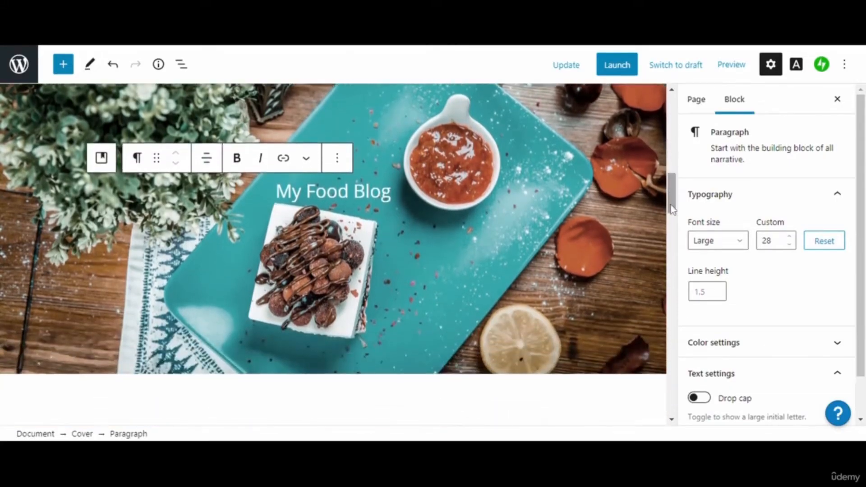
triple_click(293, 185)
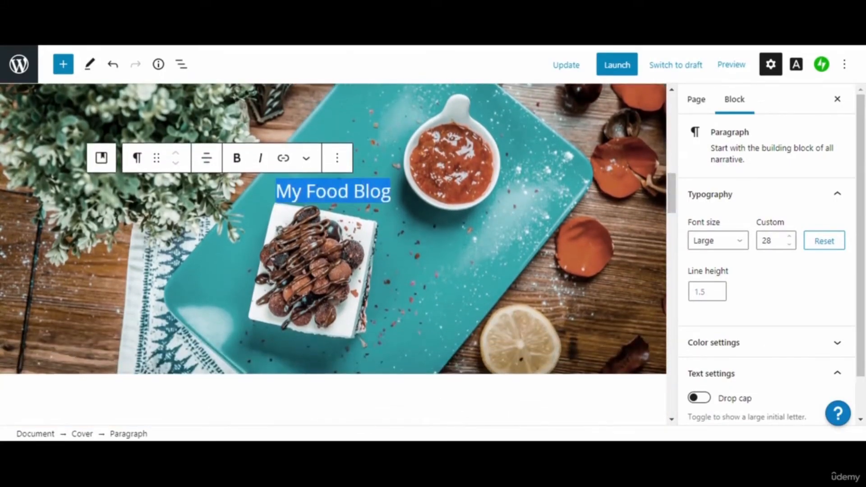
left_click(242, 165)
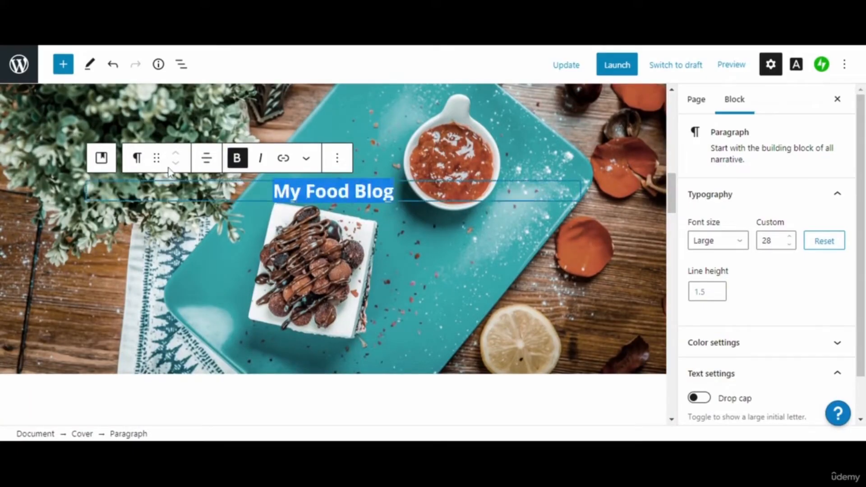
- Set the heading text to a custom yellow-green colour (#95a100)
left_click(308, 159)
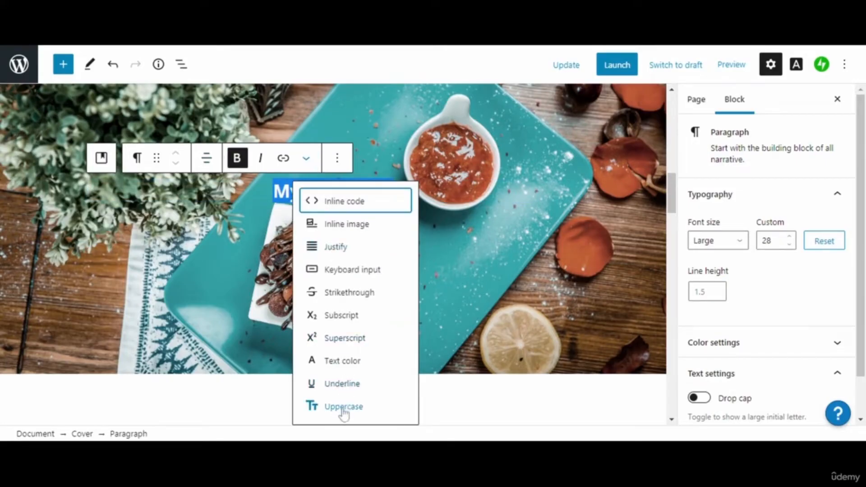
left_click(341, 361)
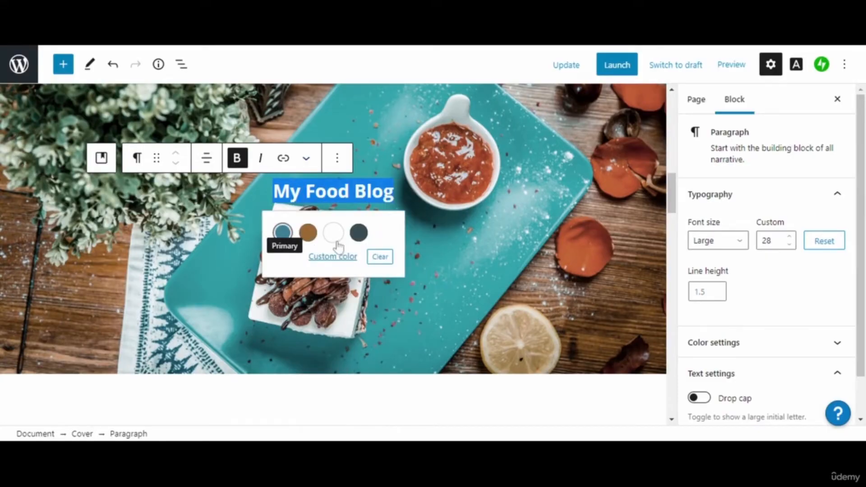
left_click(347, 257)
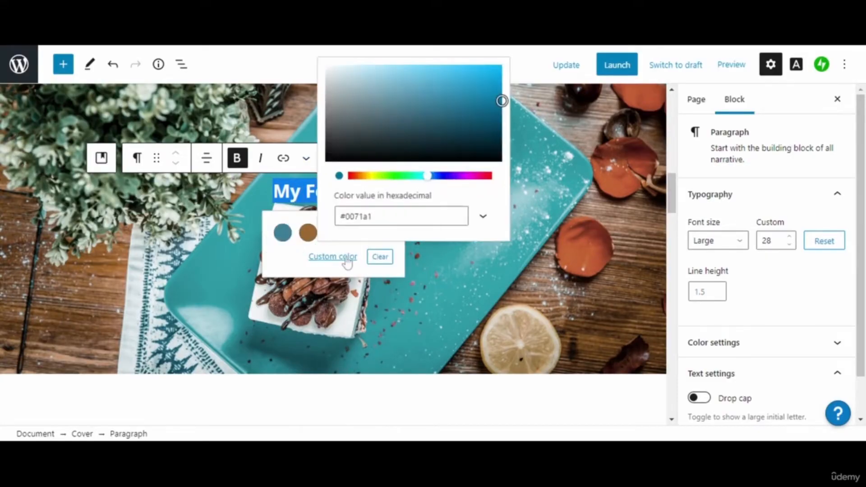
left_click(376, 177)
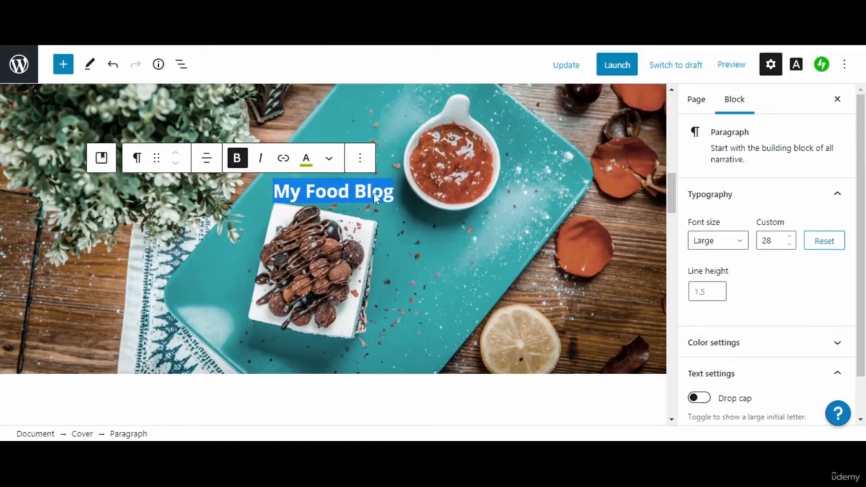
left_click(360, 267)
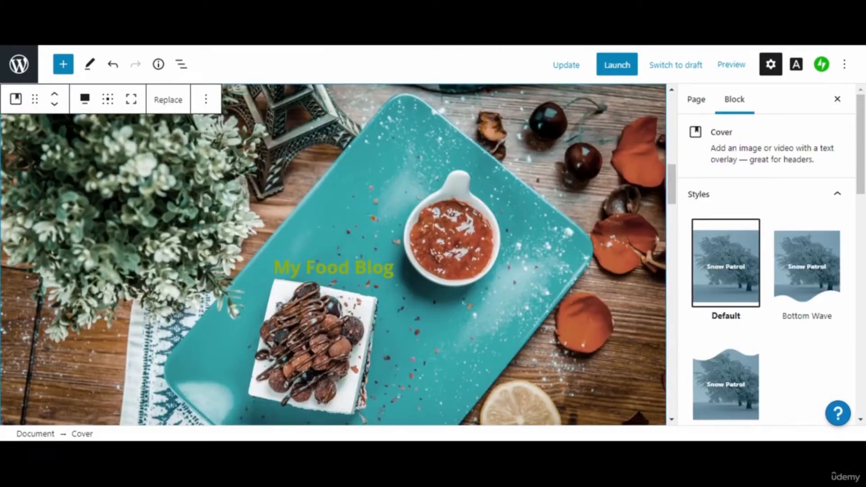
- Change the heading text to a brighter custom yellow (#e6f16d)
triple_click(339, 268)
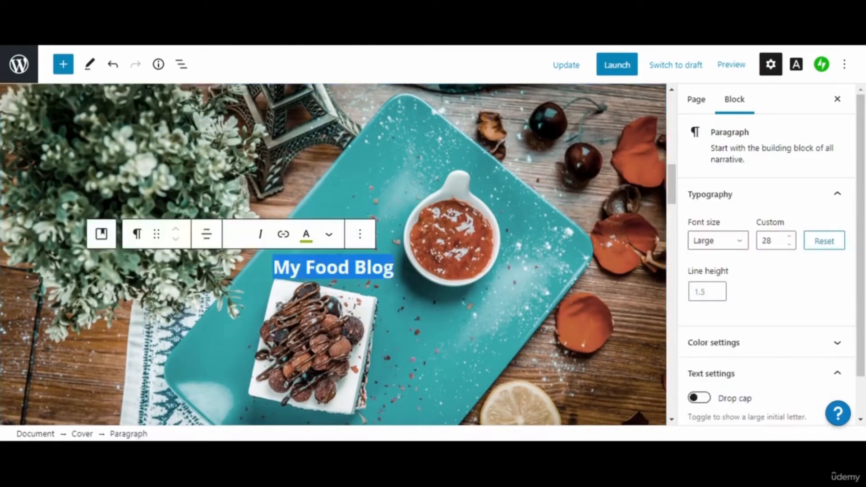
left_click(309, 241)
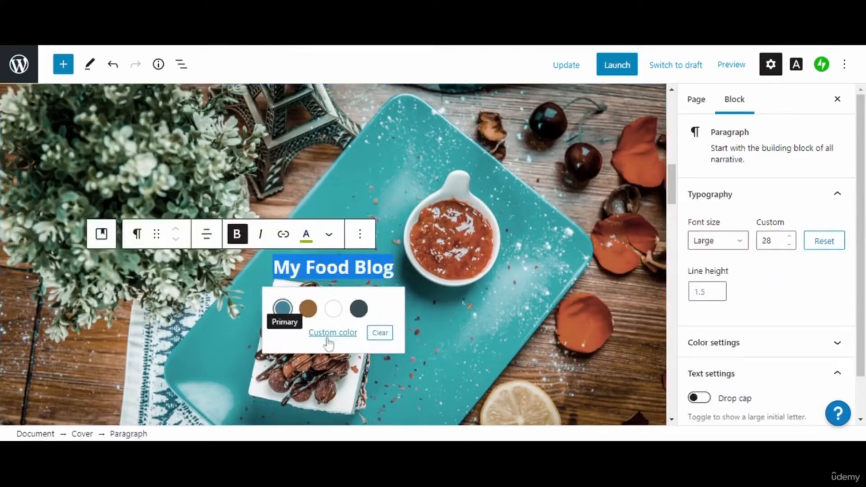
left_click(328, 342)
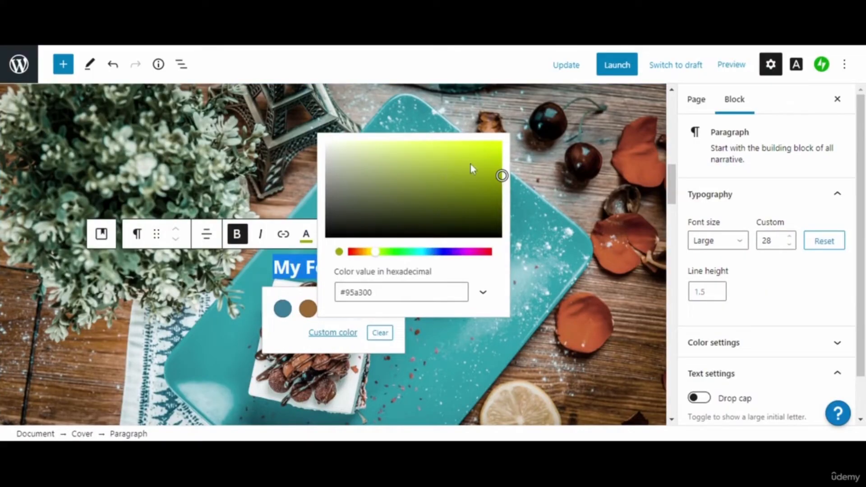
left_click_drag(500, 175, 444, 153)
left_click(306, 234)
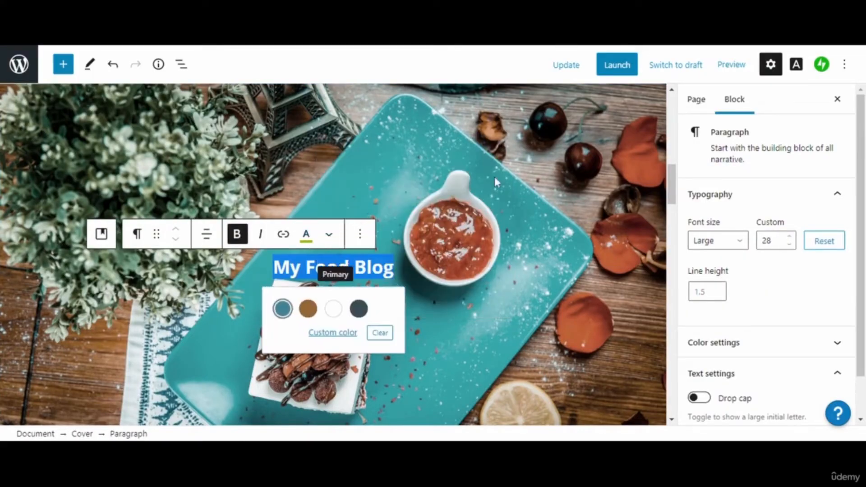
left_click(327, 334)
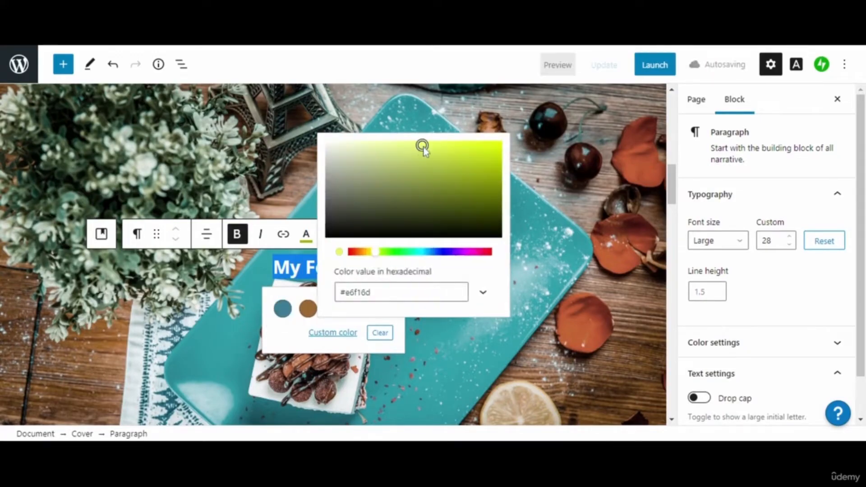
left_click(423, 148)
left_click(372, 268)
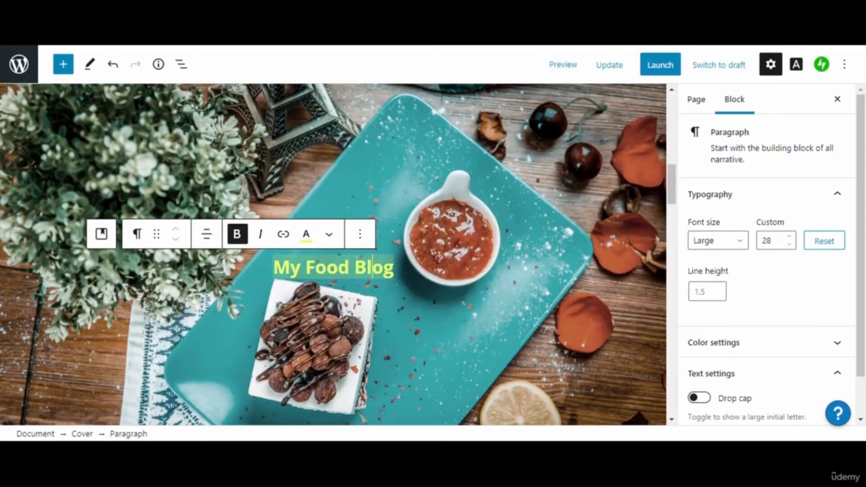
- Make the heading text uppercase so it reads 'MY FOOD BLOG'
left_click(394, 251)
left_click_drag(395, 244, 273, 244)
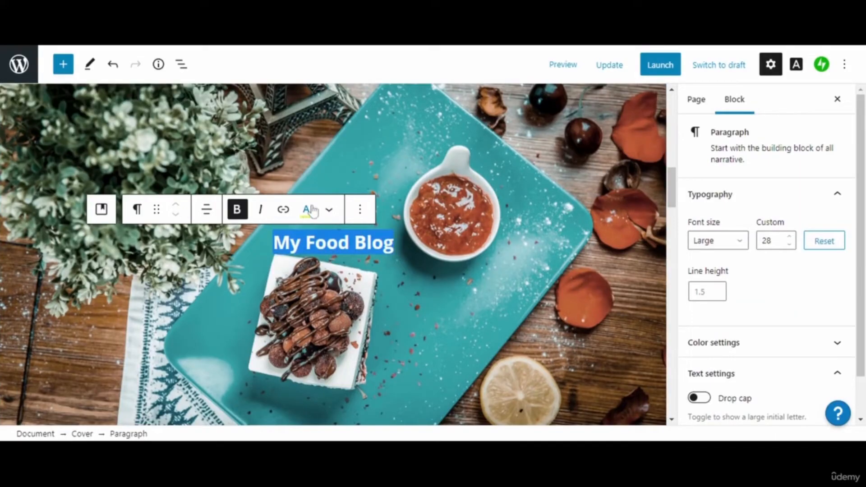
left_click(329, 210)
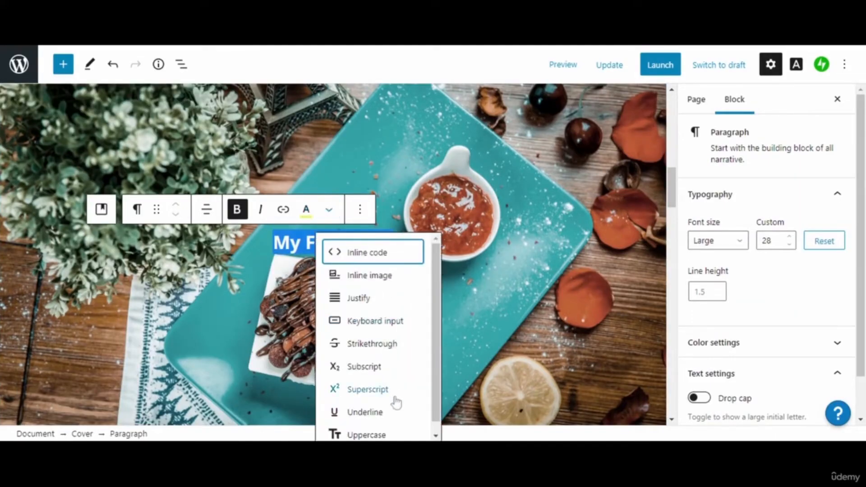
left_click(436, 435)
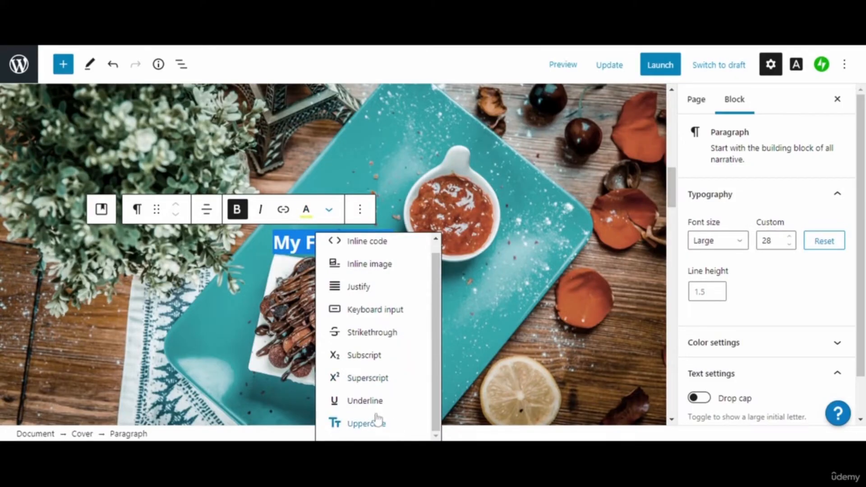
left_click(373, 428)
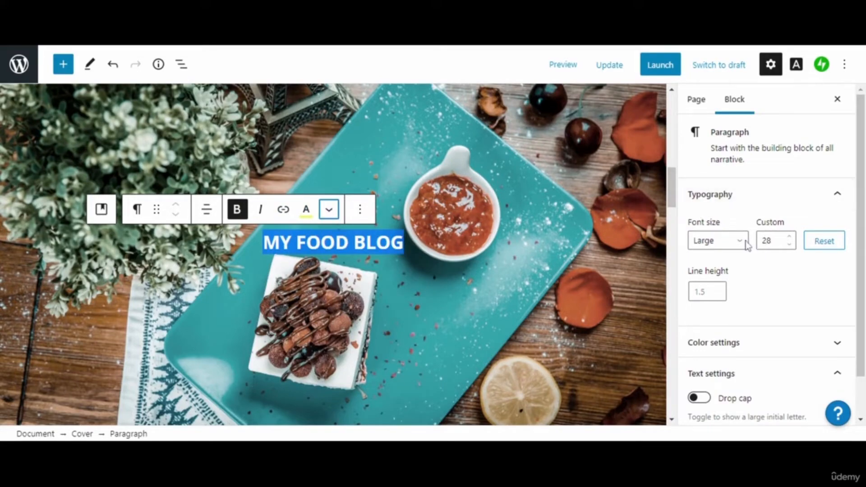
- Set the heading font size to Huge, then adjust the custom value to 40
left_click(730, 244)
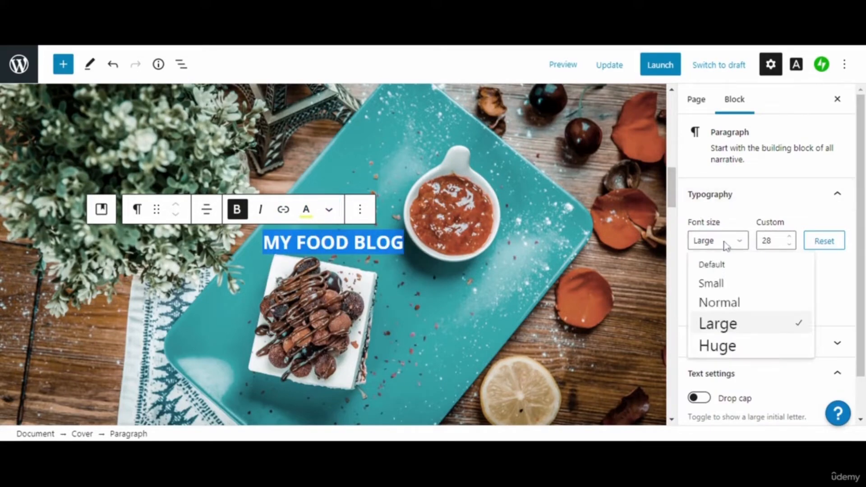
left_click(734, 347)
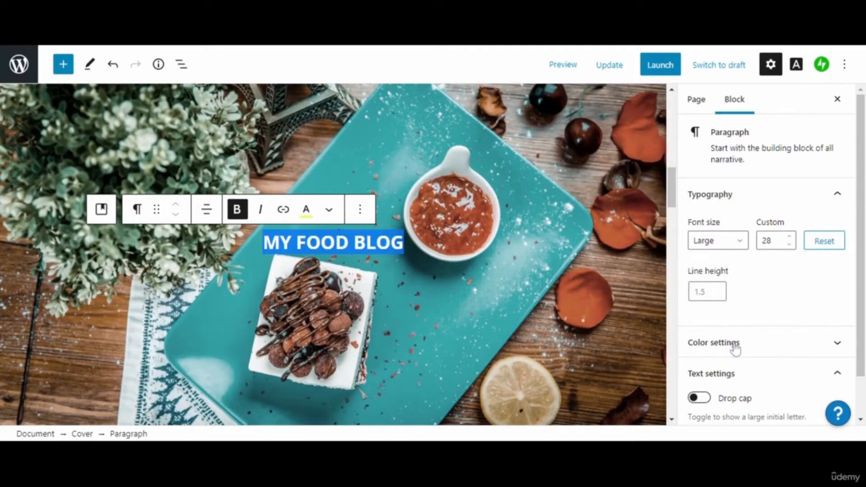
left_click(793, 237)
left_click(793, 237)
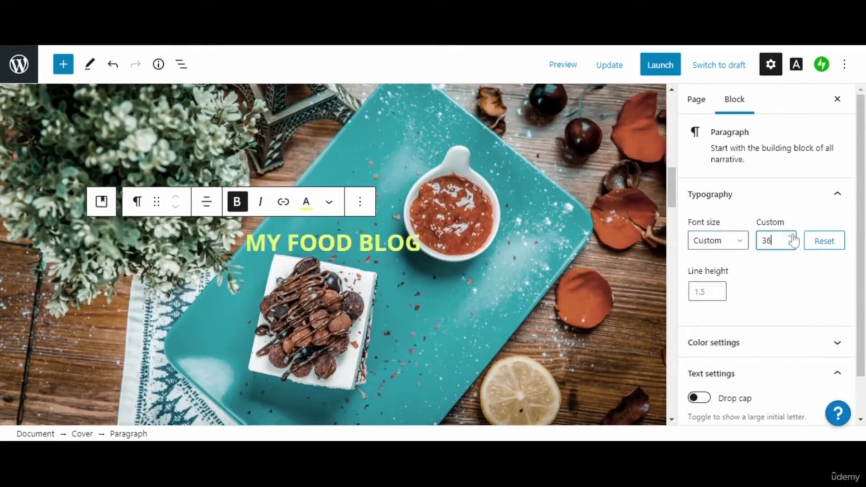
left_click(793, 237)
left_click(792, 237)
left_click(792, 237)
left_click(793, 237)
left_click(793, 236)
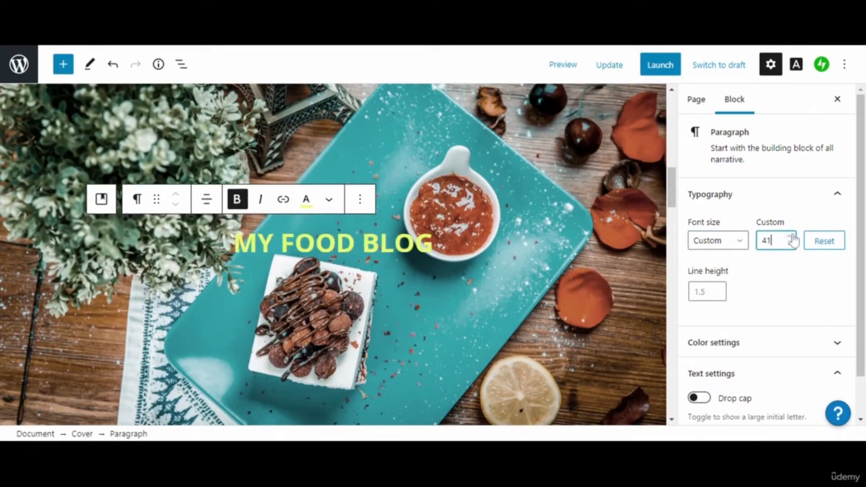
left_click(790, 246)
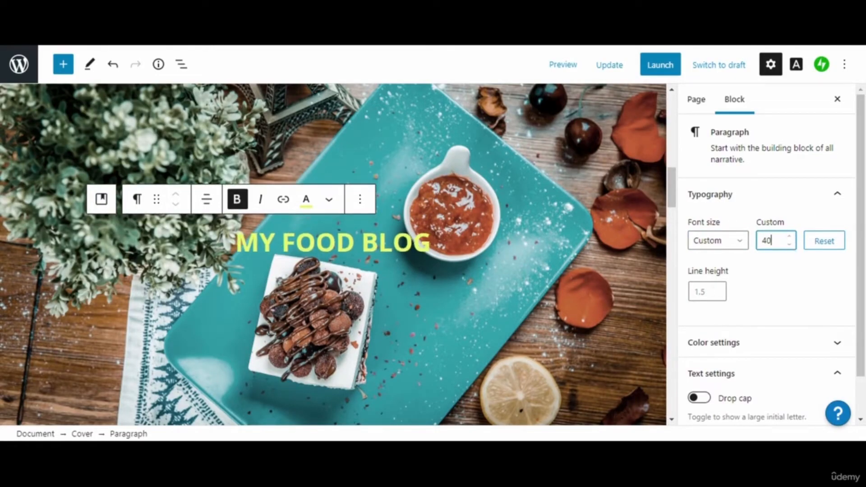
- Make the heading text white
left_click_drag(431, 244, 236, 243)
left_click(310, 203)
left_click(332, 288)
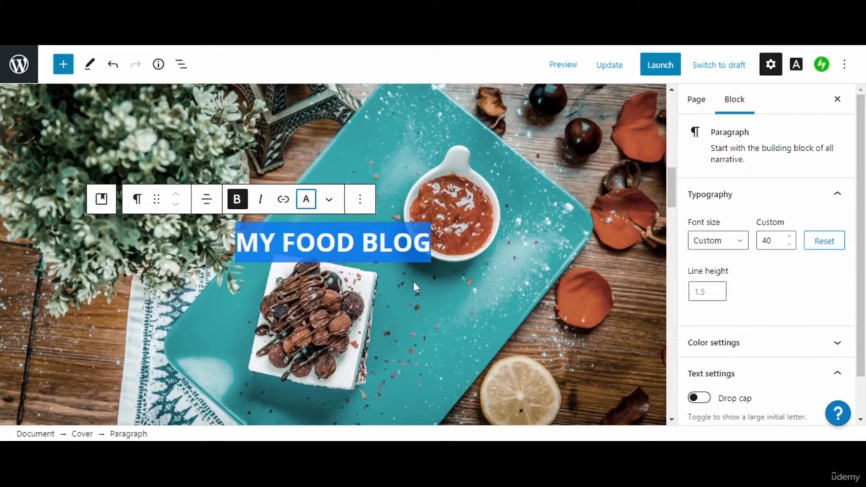
left_click(456, 230)
left_click(414, 250)
left_click_drag(430, 251, 236, 247)
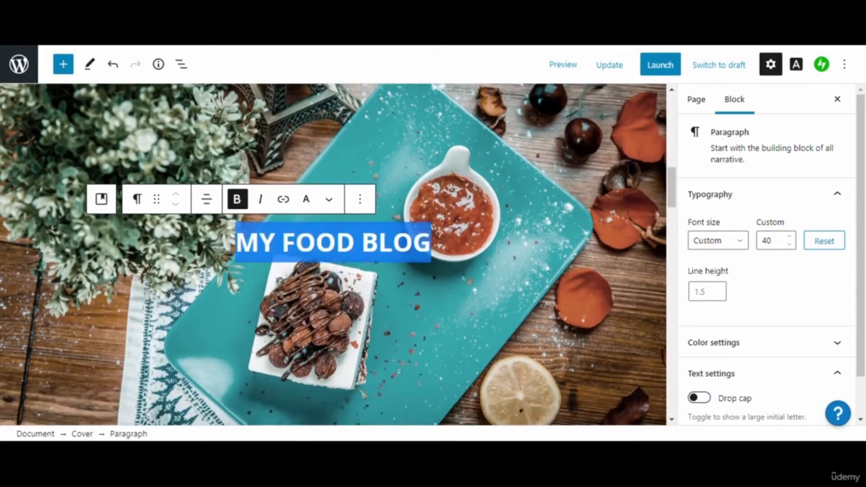
left_click(313, 206)
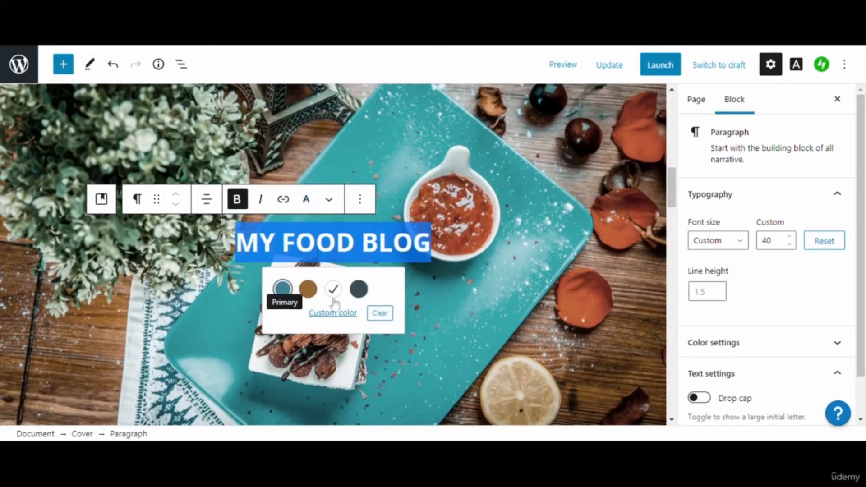
left_click(336, 313)
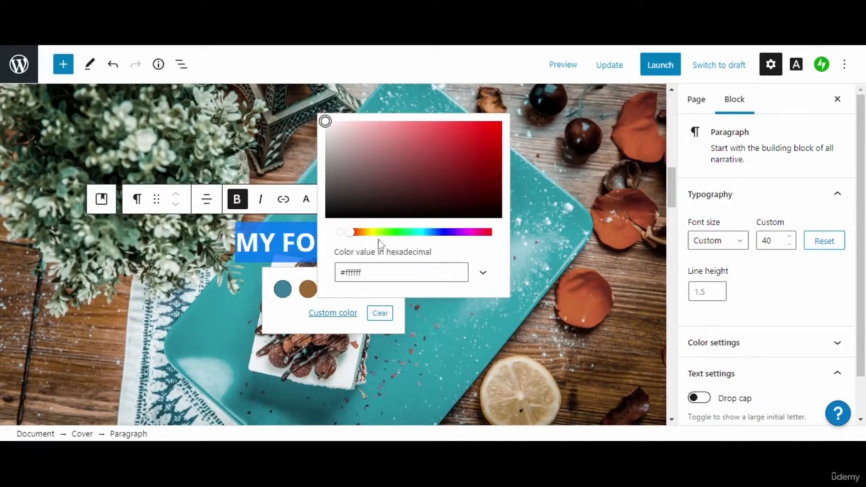
key("Escape")
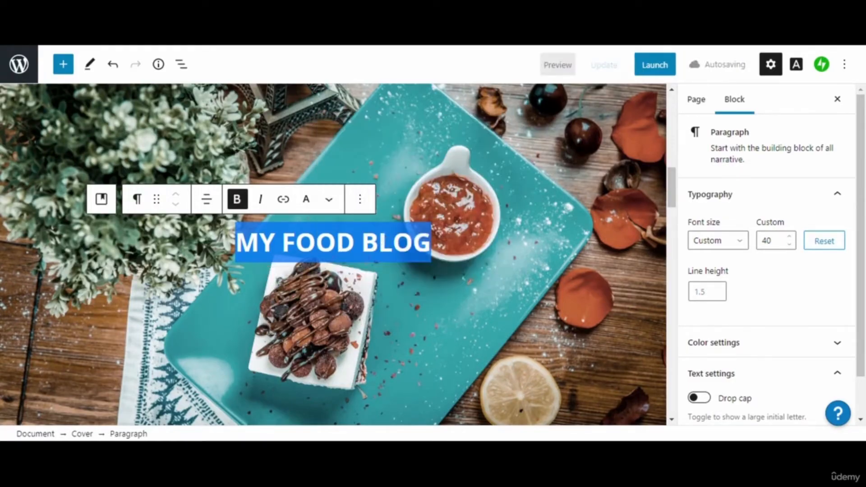
left_click(306, 199)
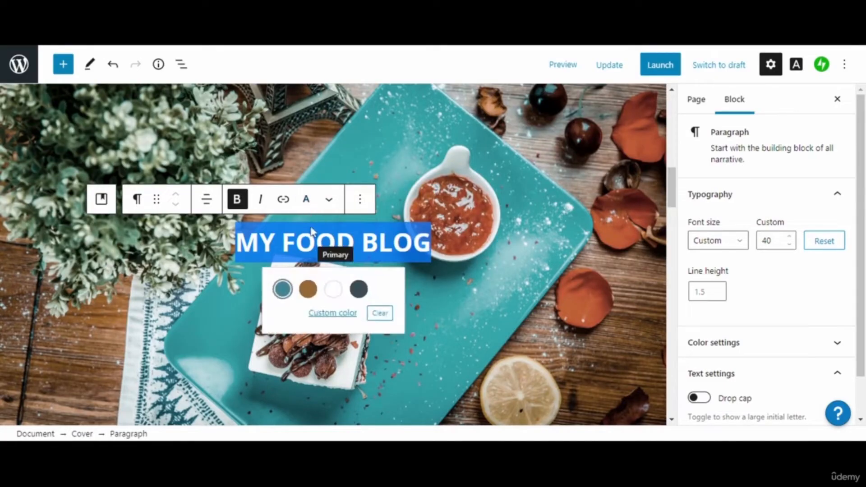
left_click(332, 313)
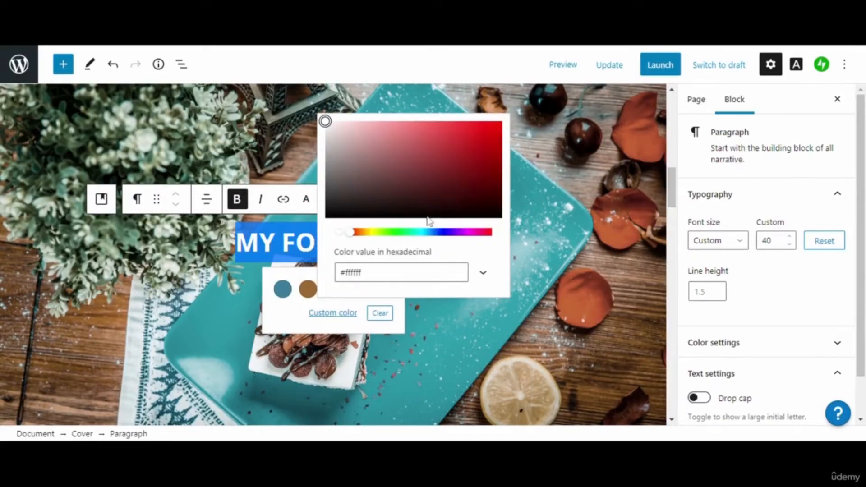
left_click(398, 234)
left_click(394, 242)
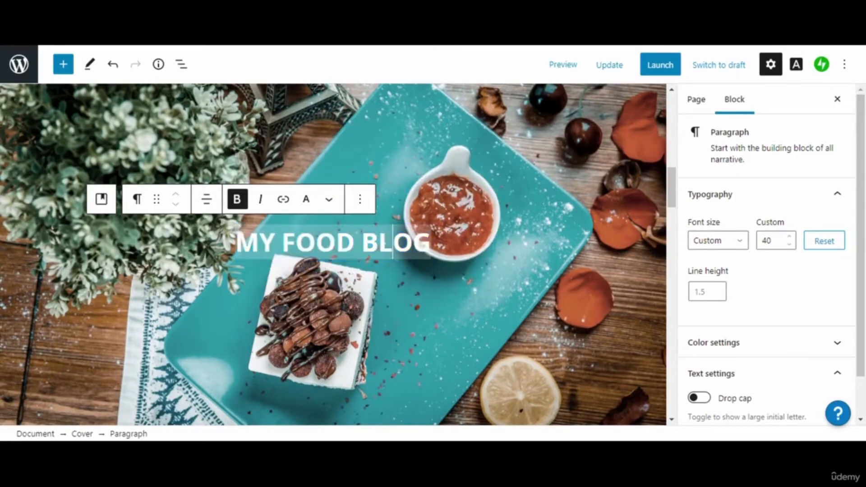
left_click(377, 241)
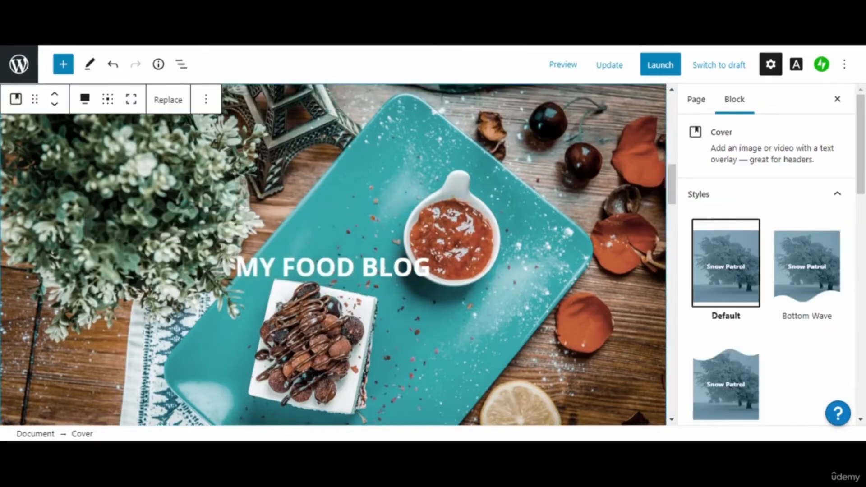
- Change the heading text from white to the brown palette swatch (#9b6a36)
triple_click(384, 268)
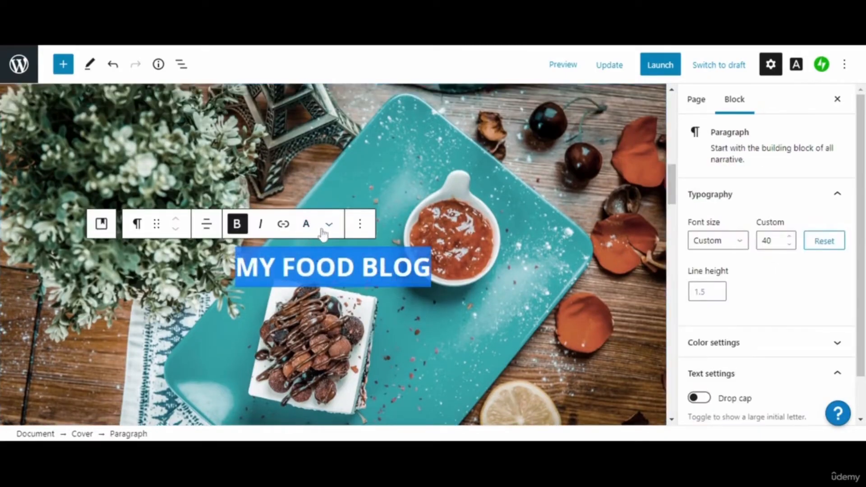
left_click(306, 224)
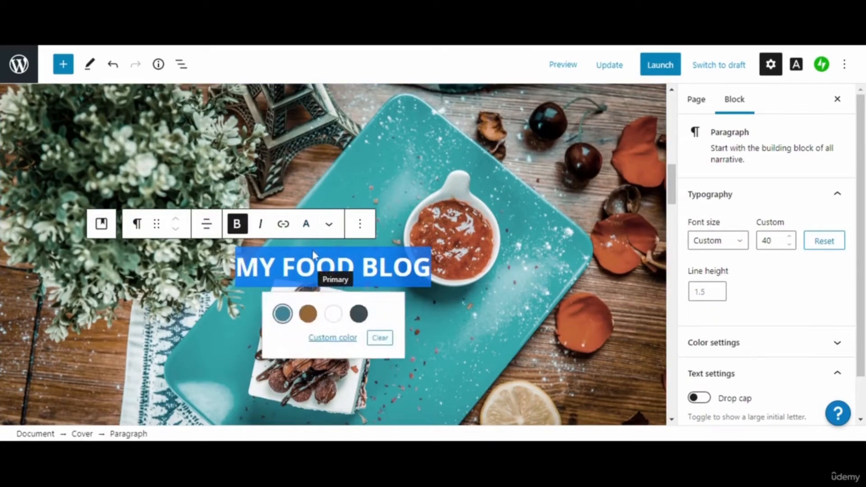
left_click(321, 338)
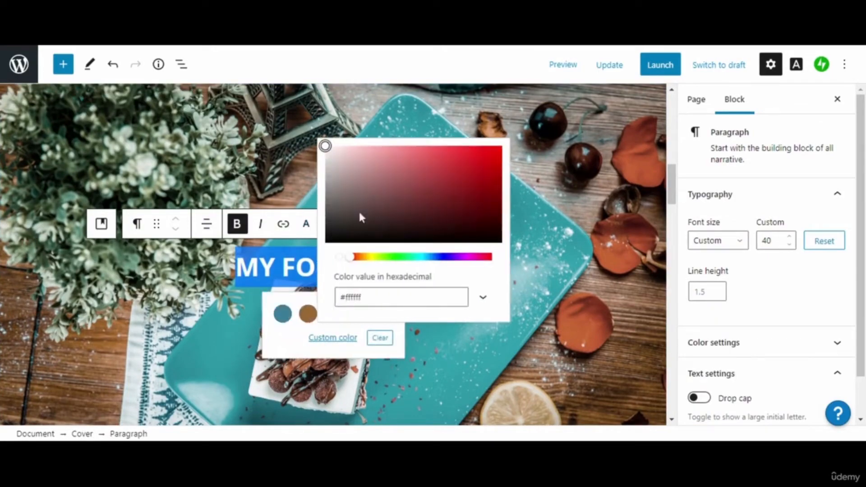
left_click(350, 257)
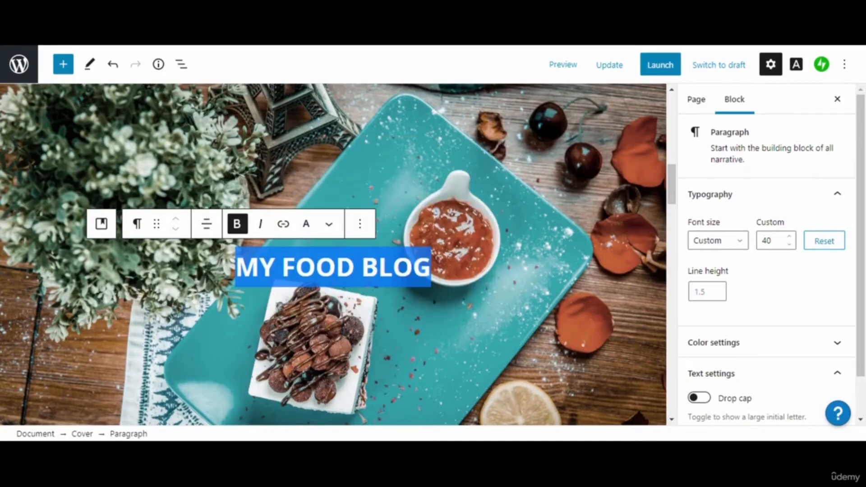
left_click(328, 224)
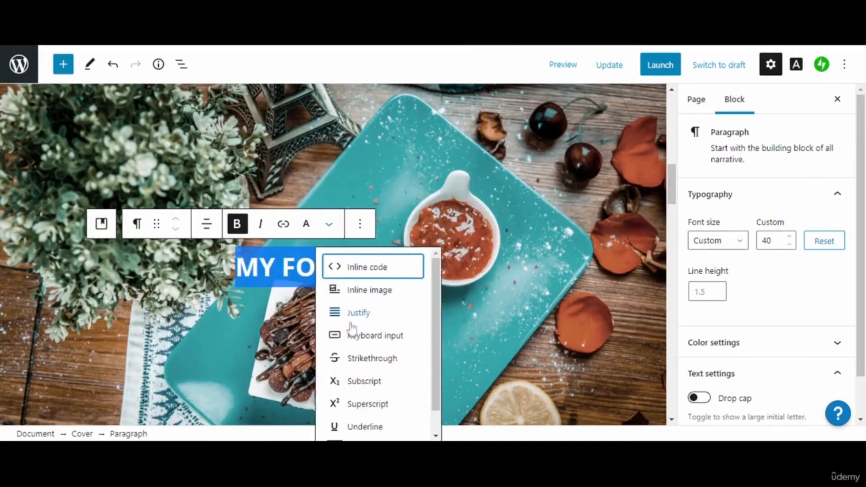
left_click(438, 423)
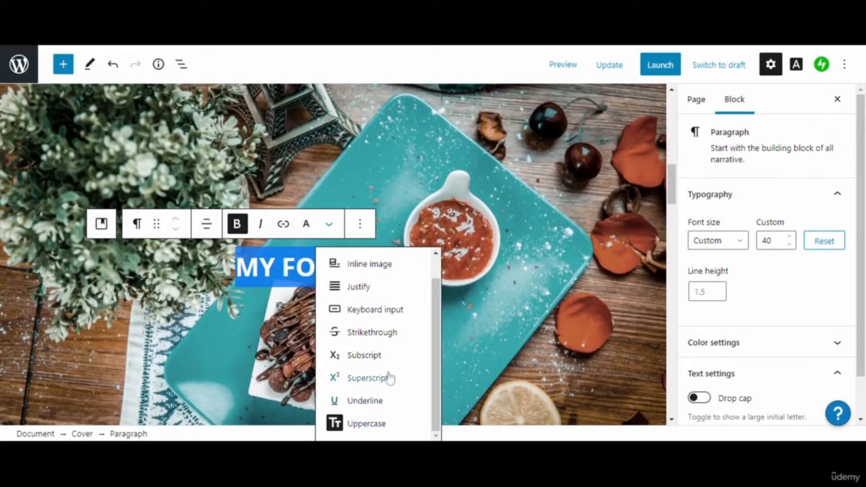
left_click(306, 224)
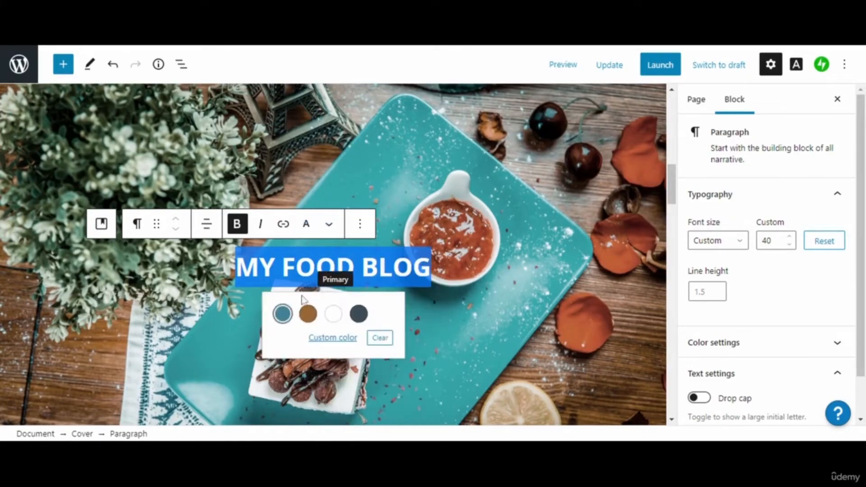
left_click(308, 314)
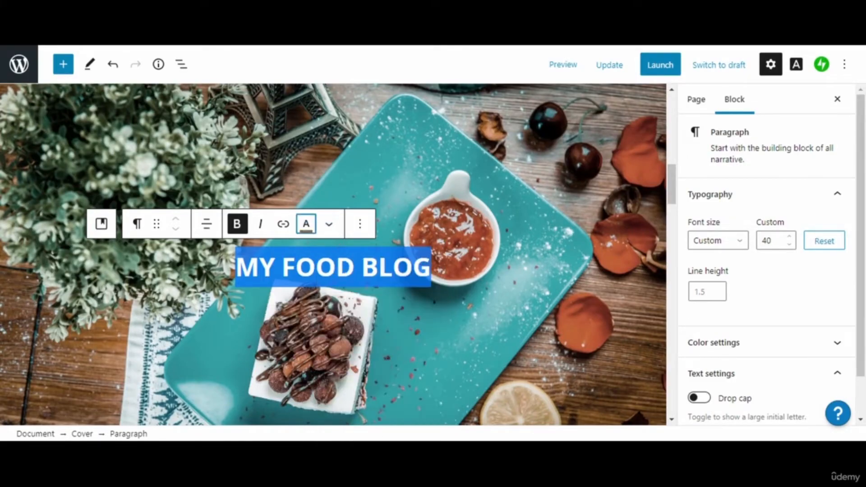
left_click(306, 224)
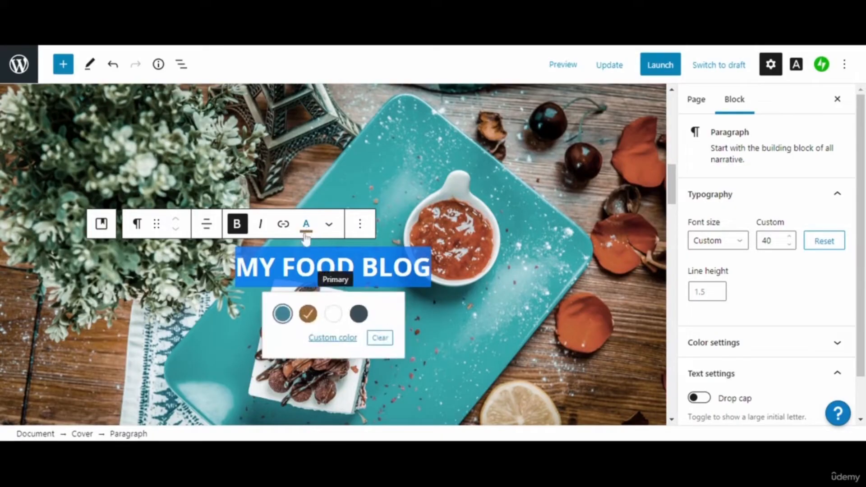
left_click(322, 338)
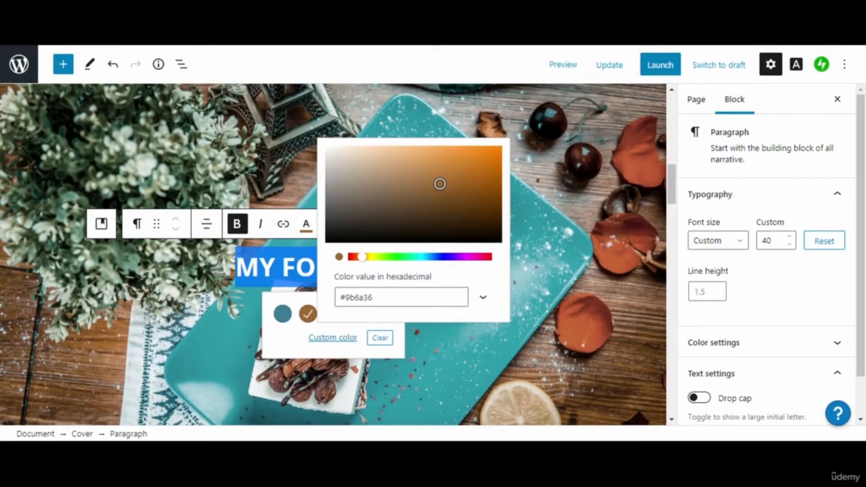
- Try custom green shades for the heading text, ending on a brighter green
left_click(375, 298)
left_click(484, 298)
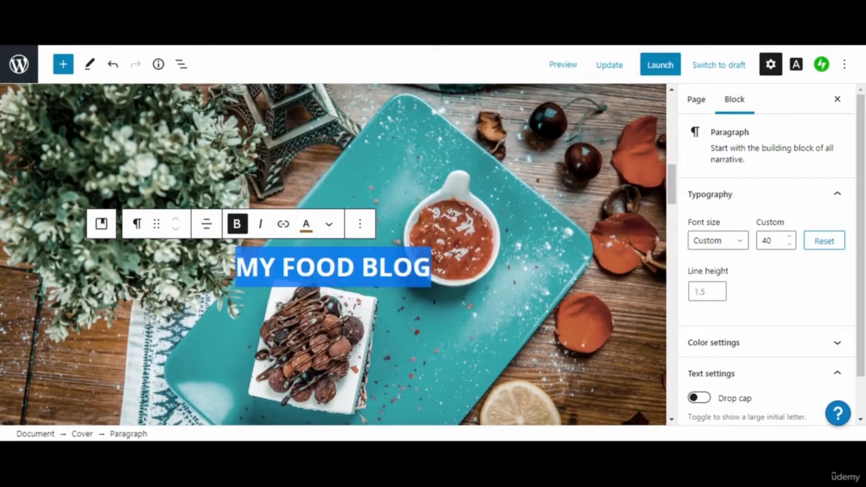
left_click(306, 224)
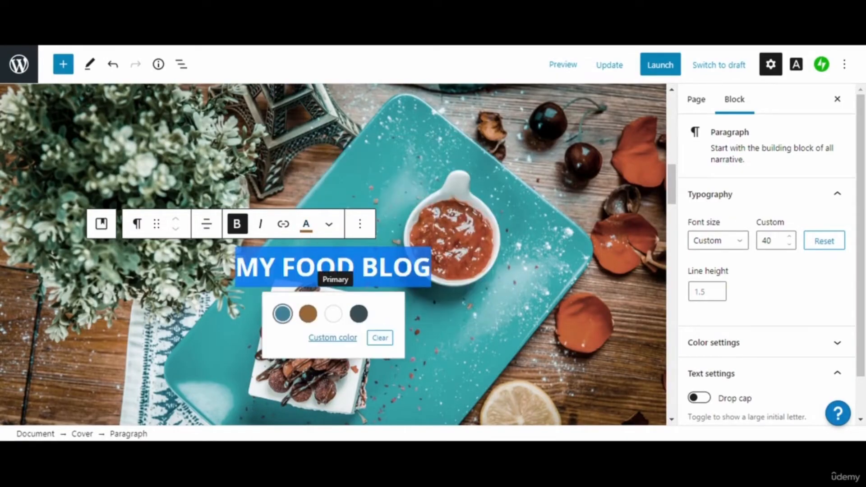
left_click(333, 340)
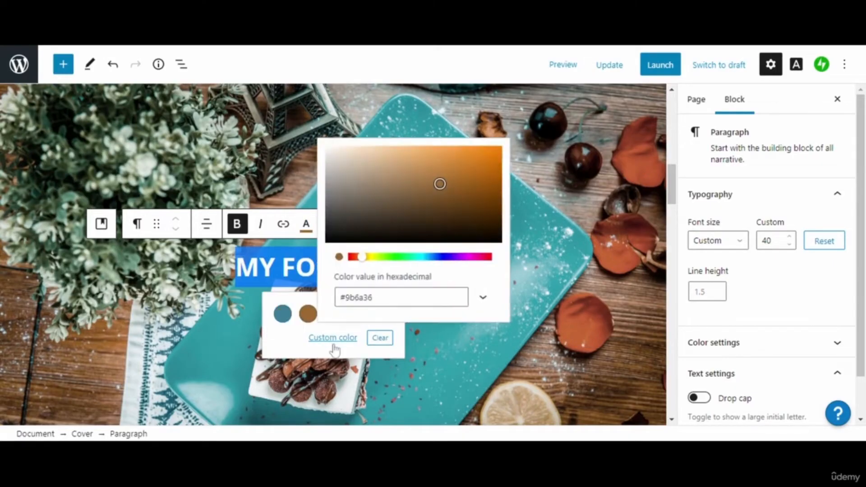
left_click(363, 259)
left_click(305, 231)
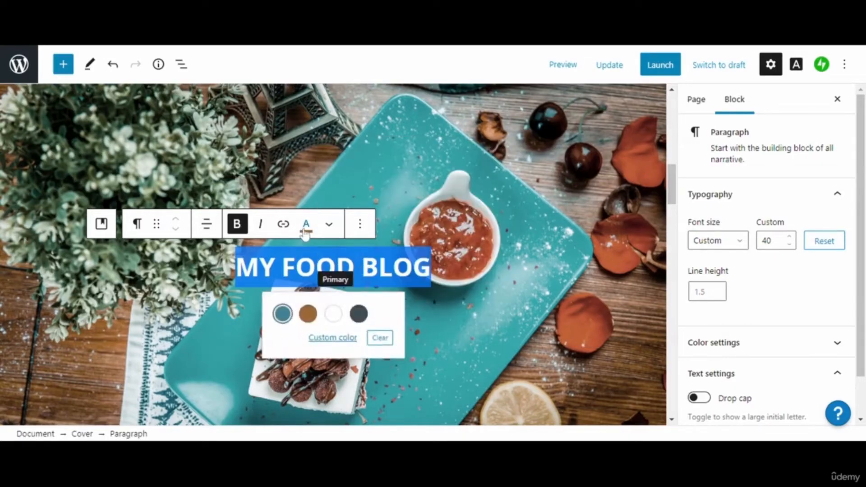
left_click(325, 340)
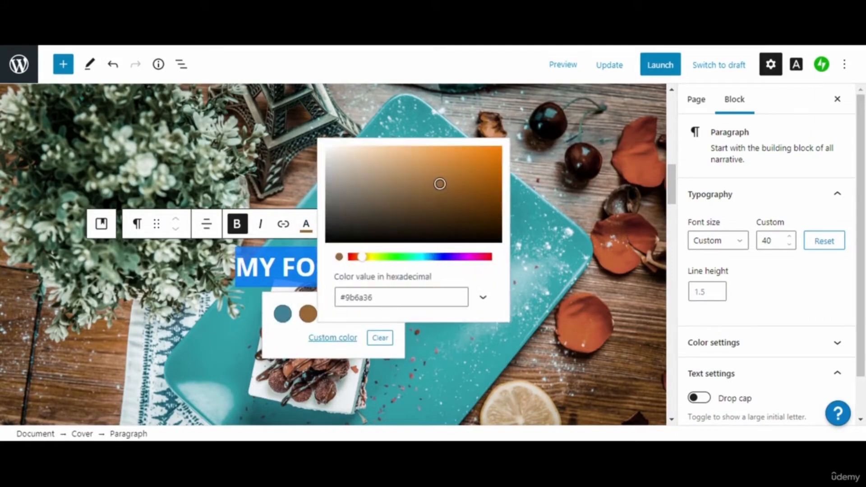
left_click(405, 257)
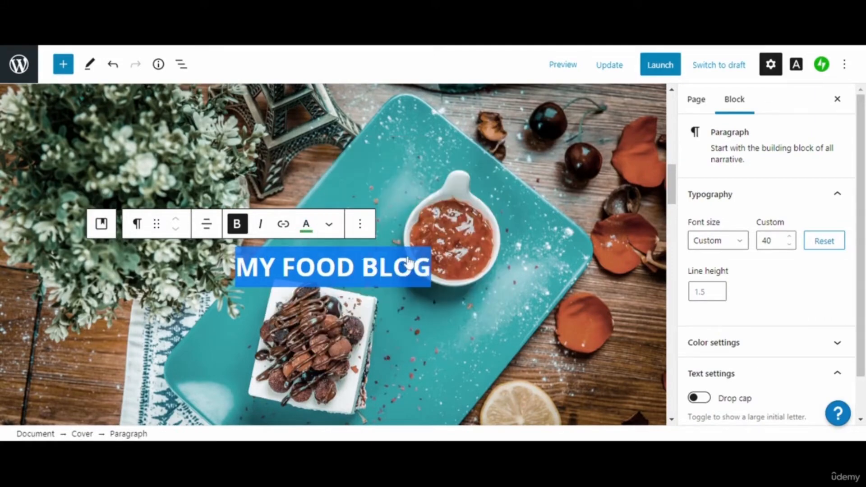
left_click(309, 233)
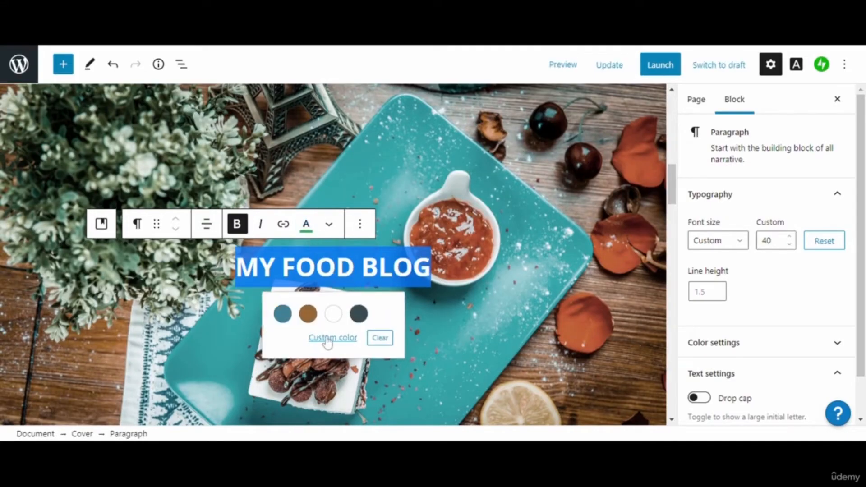
left_click(333, 338)
left_click(494, 154)
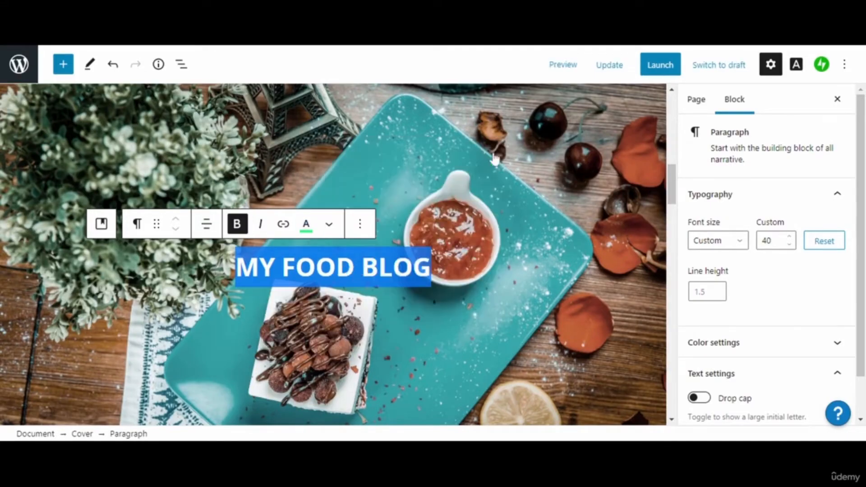
left_click(393, 267)
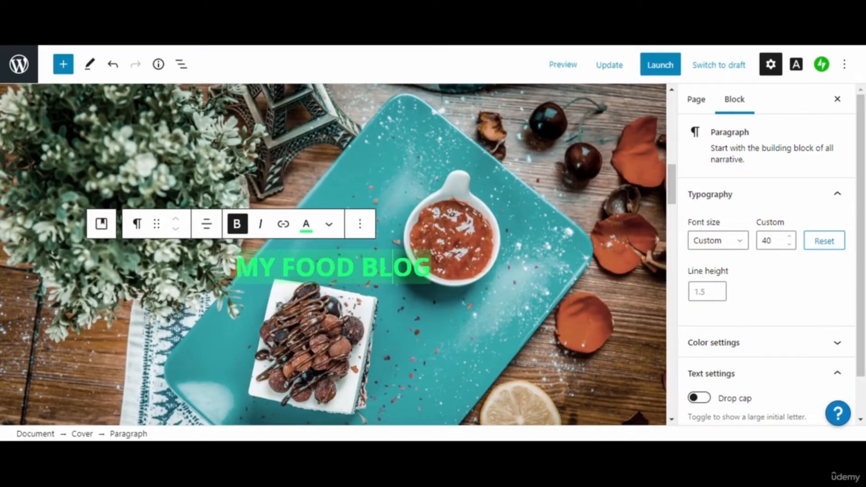
- Colour the heading text dark grey from the palette
key("ctrl+a")
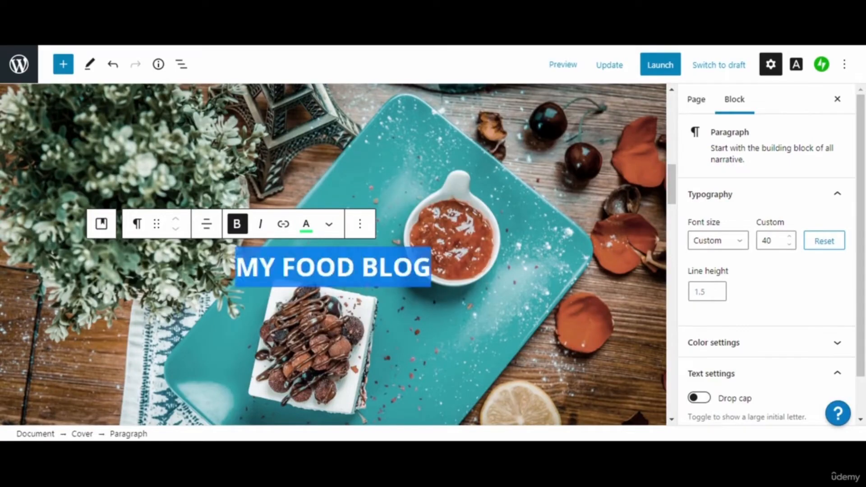
left_click(306, 224)
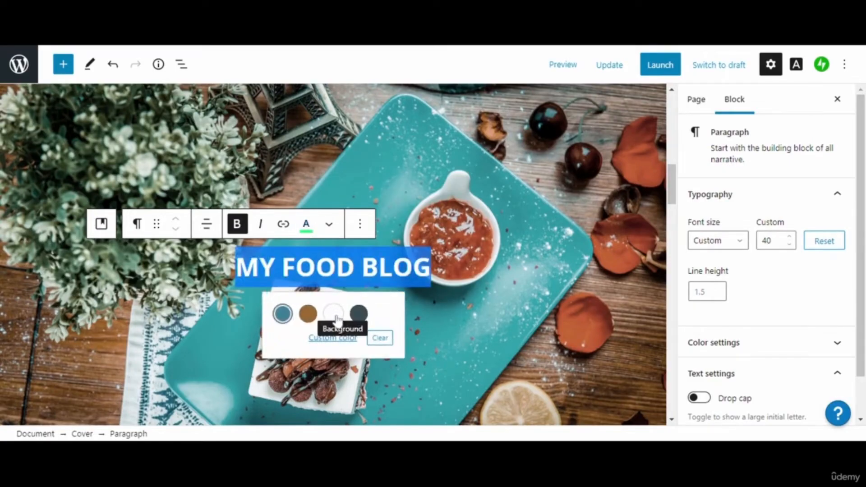
left_click(359, 314)
key("Escape")
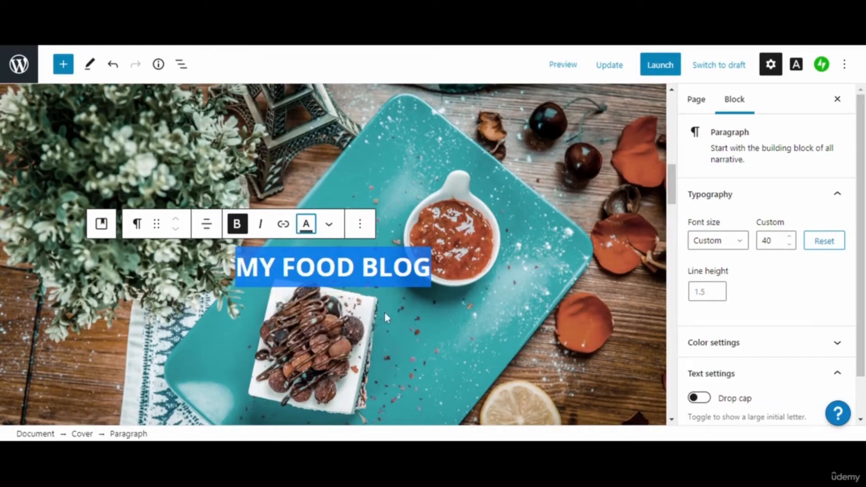
left_click(359, 271)
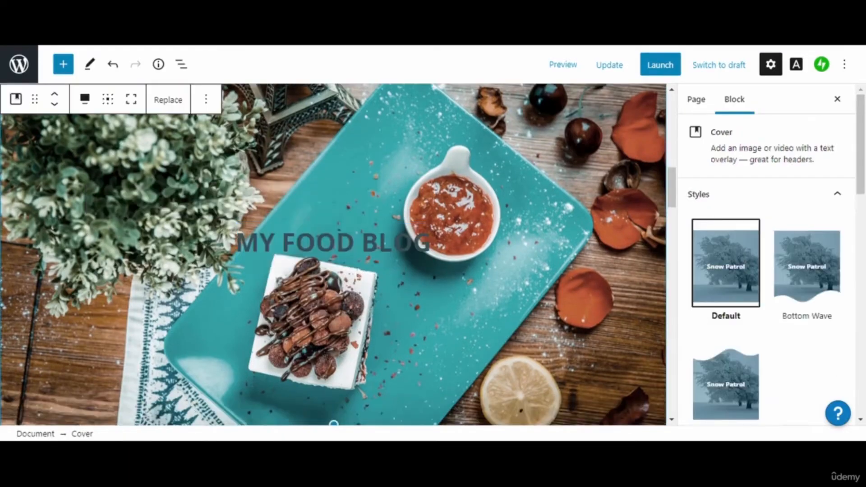
- Set the 'MY FOOD BLOG' heading text back to white
triple_click(334, 242)
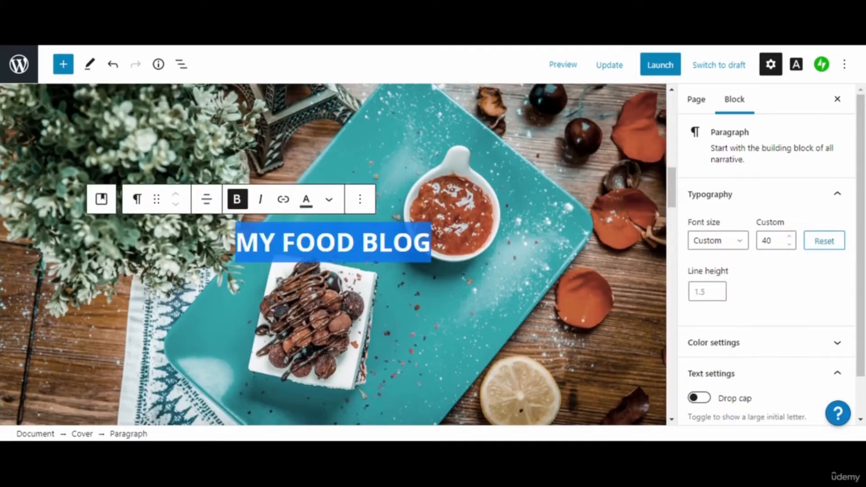
left_click(306, 199)
left_click(332, 288)
key("Escape")
- Select the Social Icons block inside the footer's column
left_click(666, 121)
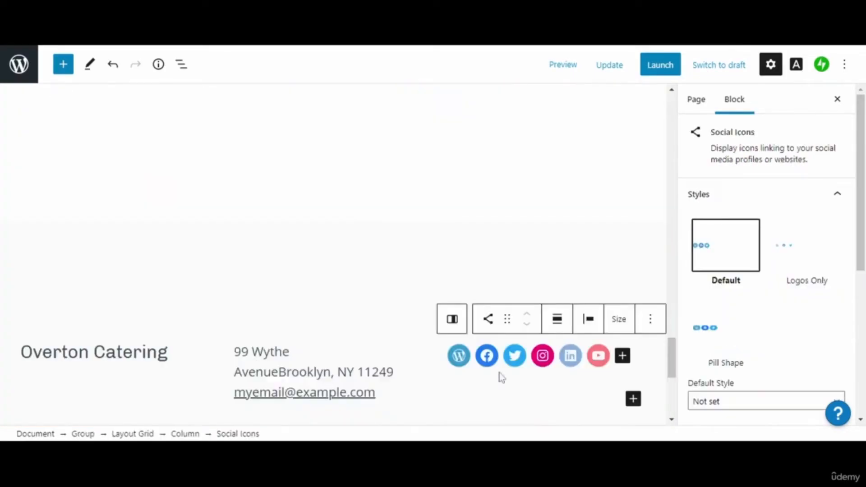
left_click(446, 356)
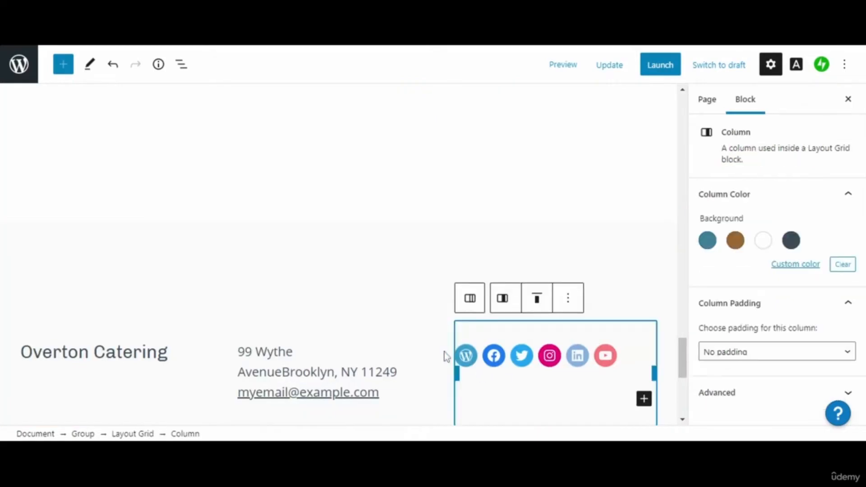
left_click(446, 352)
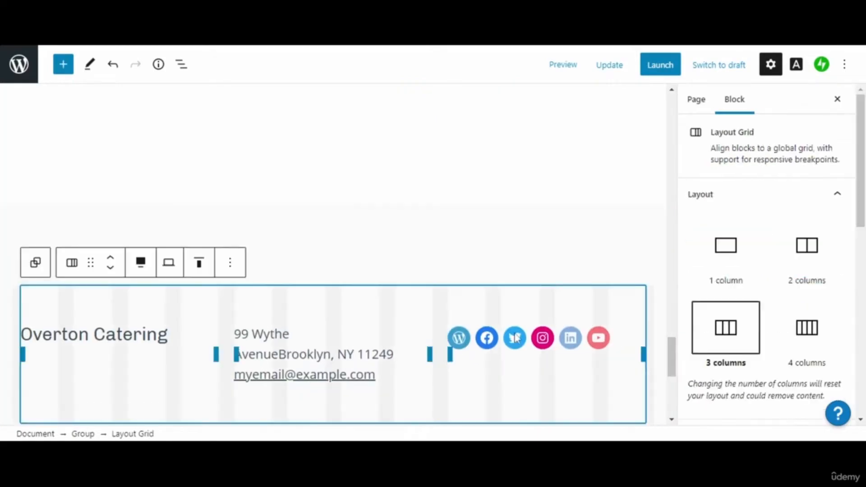
left_click(496, 233)
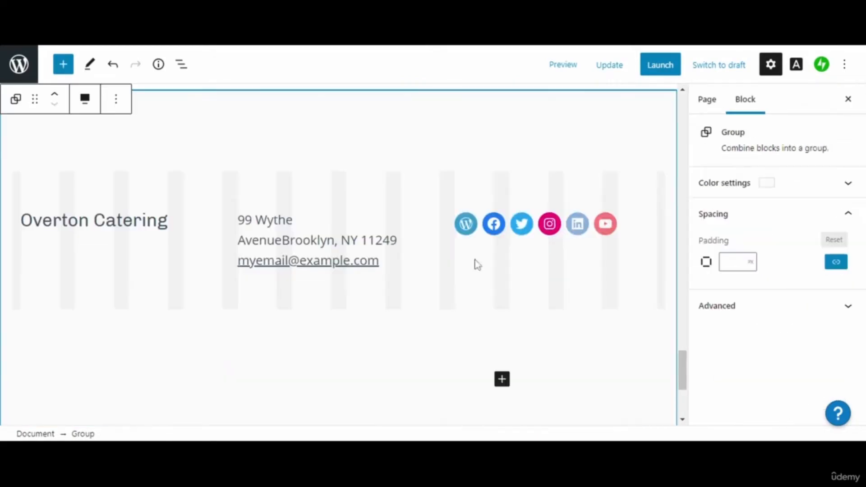
left_click(515, 245)
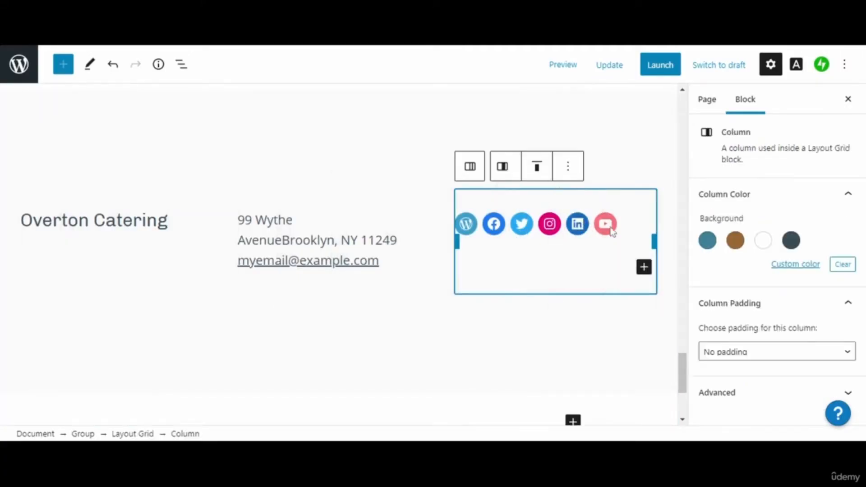
left_click(847, 194)
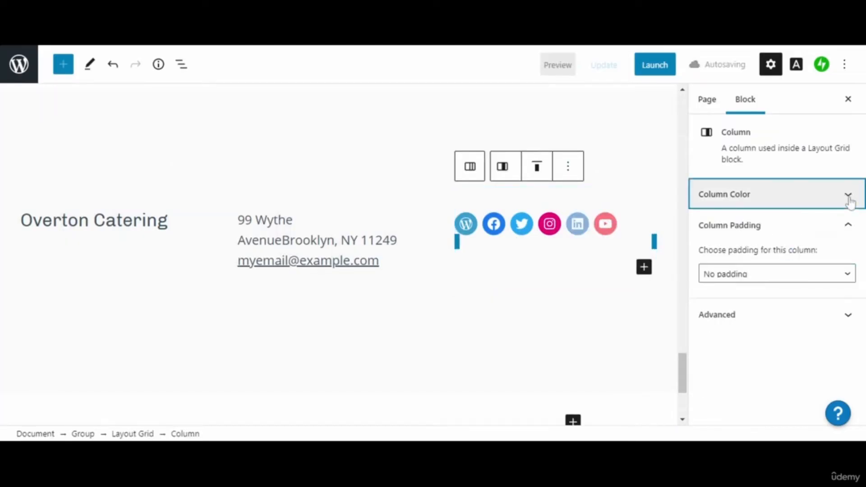
left_click(575, 243)
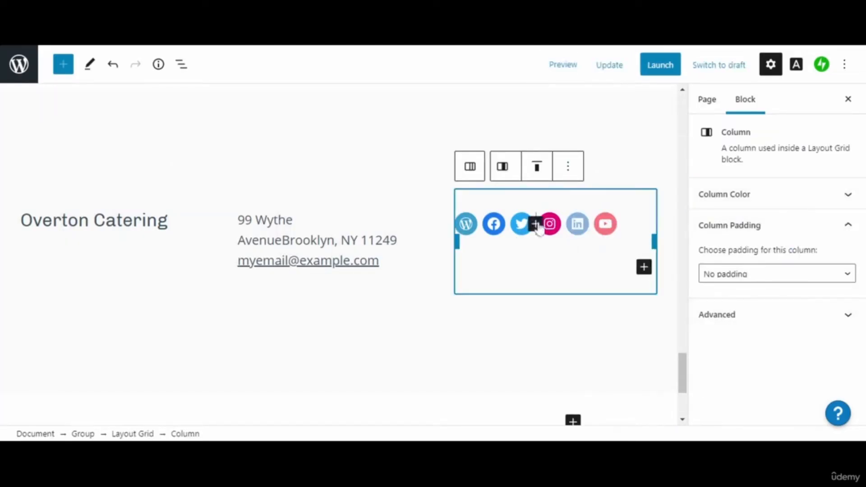
left_click(559, 237)
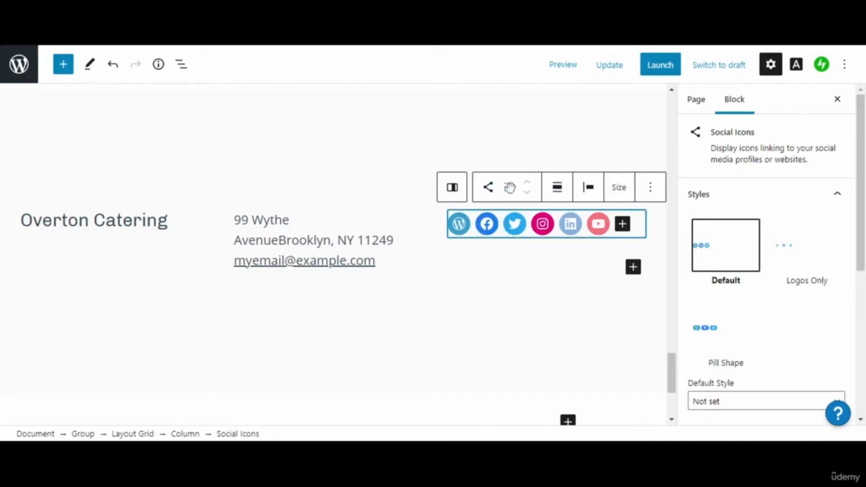
- Try the Pill Shape style on the social icons, then switch them to Logos Only
left_click(650, 188)
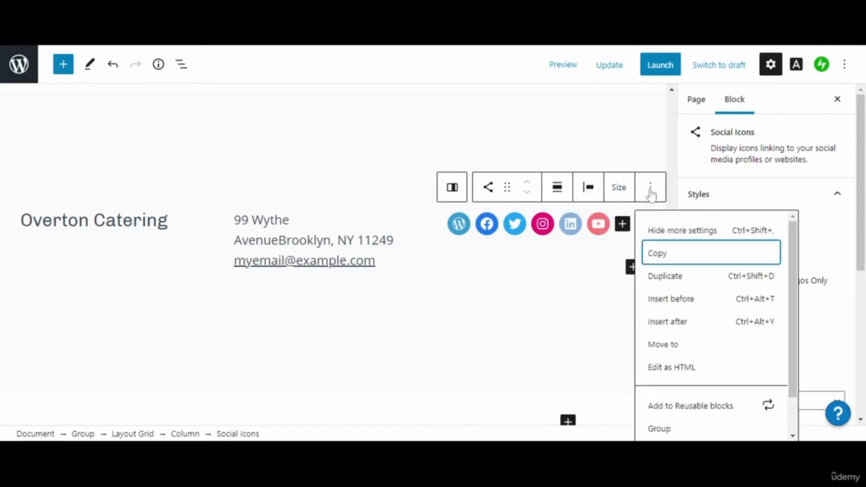
left_click(651, 188)
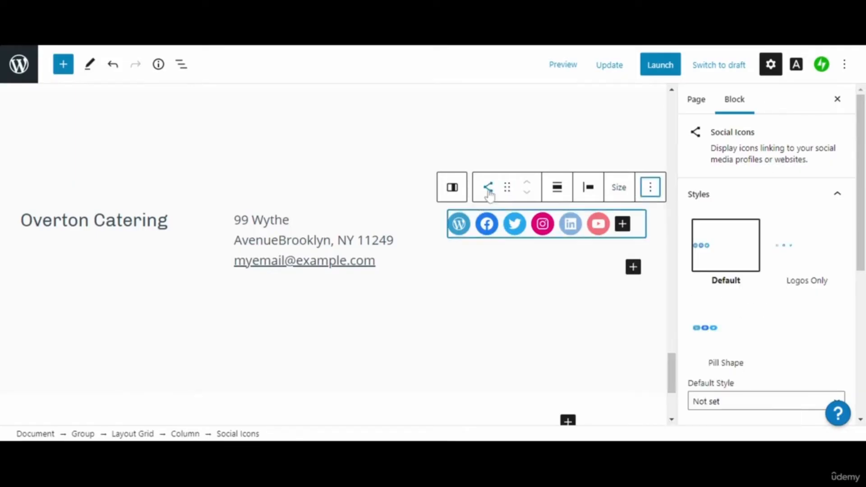
left_click(489, 192)
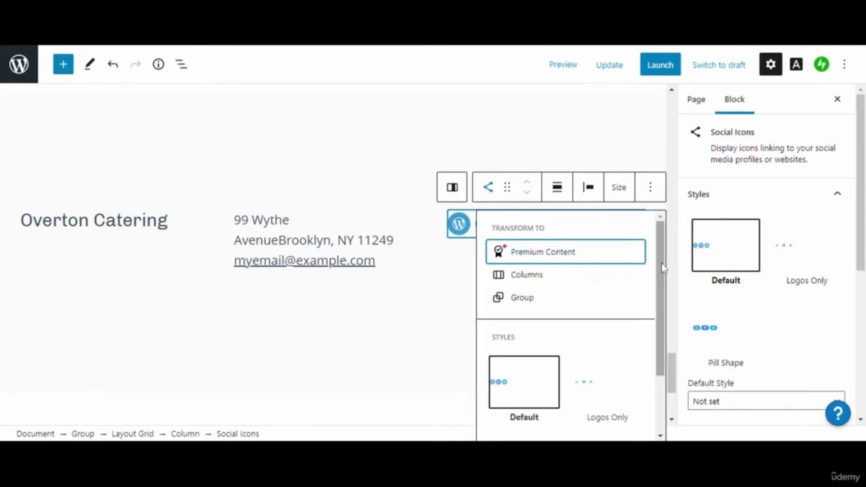
left_click_drag(662, 269, 661, 287)
left_click_drag(658, 314, 659, 326)
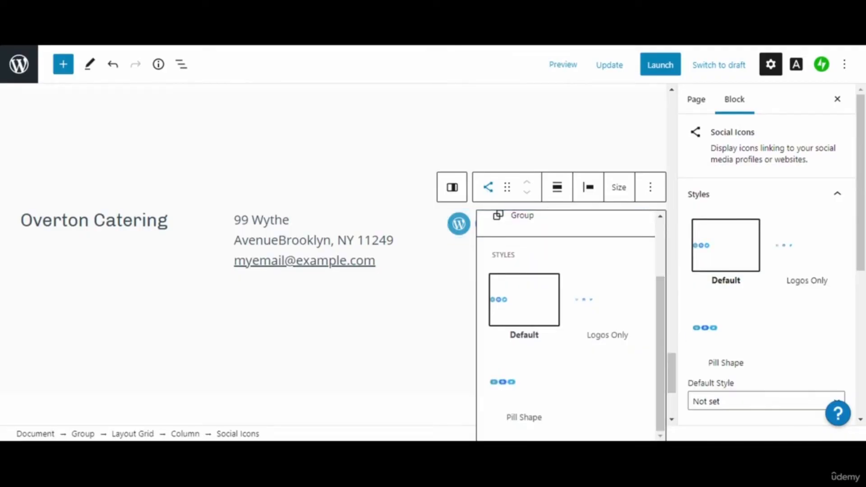
left_click(726, 335)
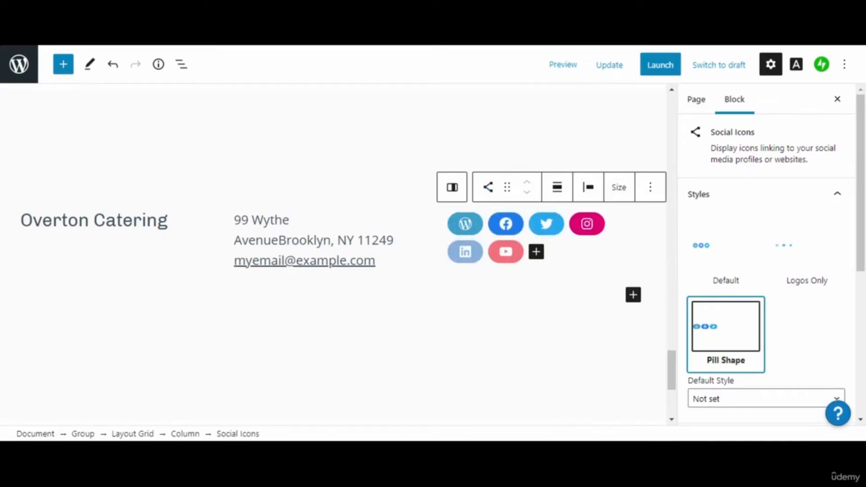
left_click(792, 271)
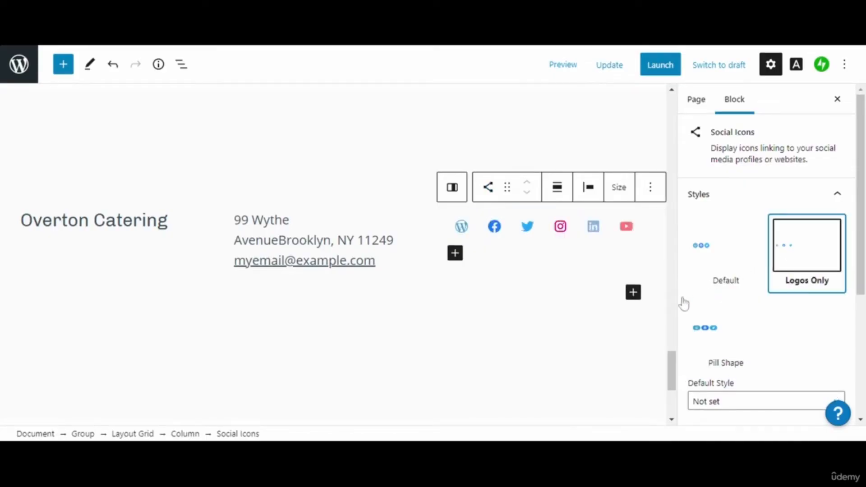
left_click(588, 328)
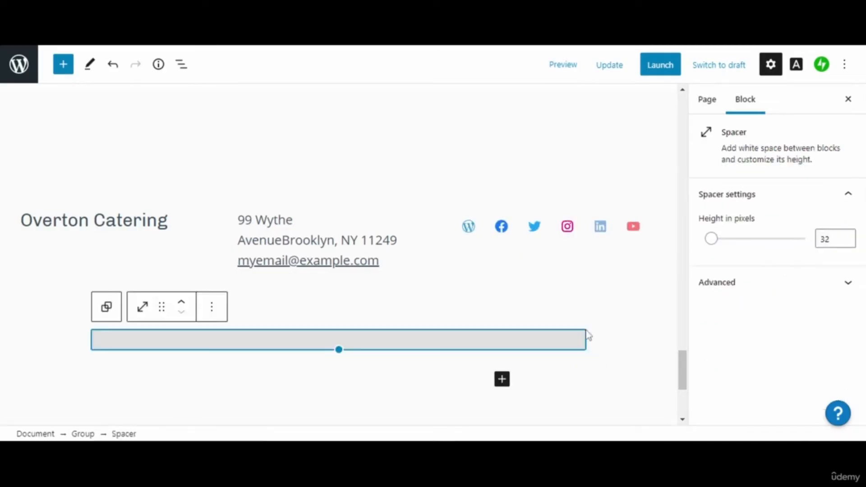
- Dismiss the block inserter, update the Home page and preview the saved result
left_click(502, 381)
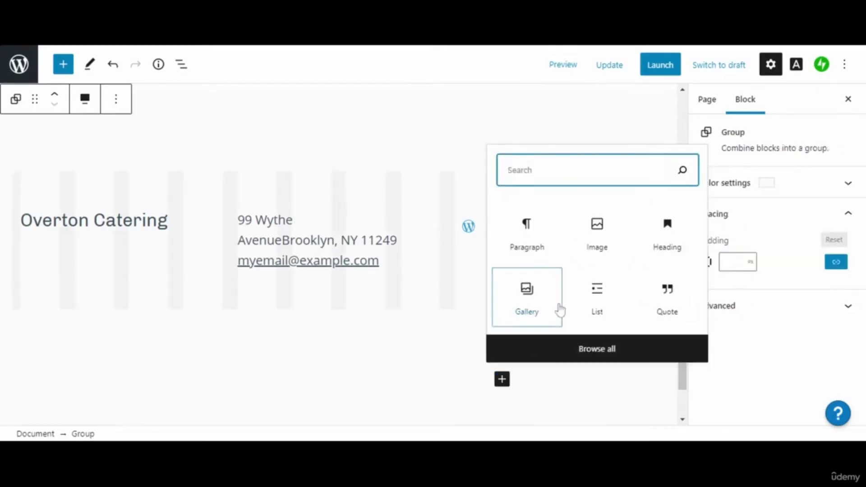
left_click(660, 385)
left_click_drag(684, 379, 675, 116)
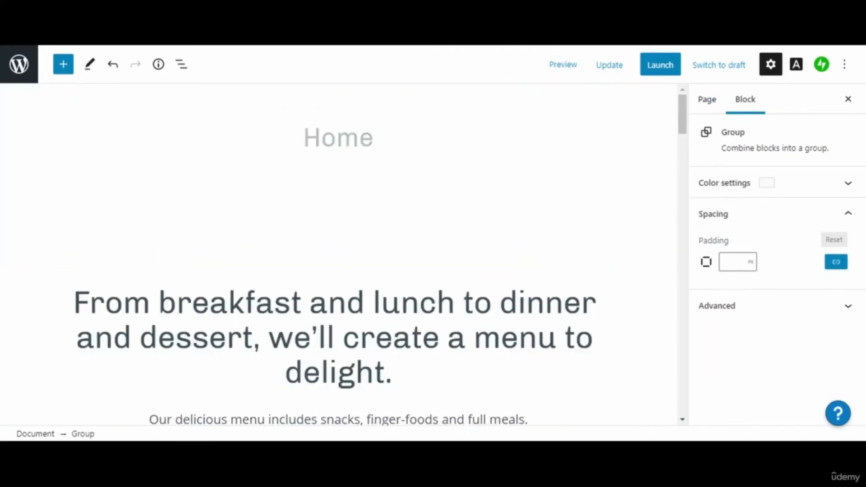
left_click(610, 65)
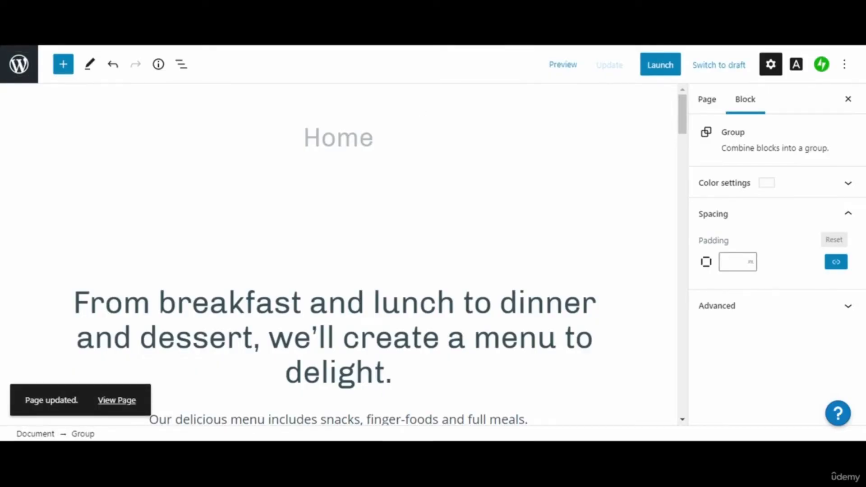
left_click(572, 67)
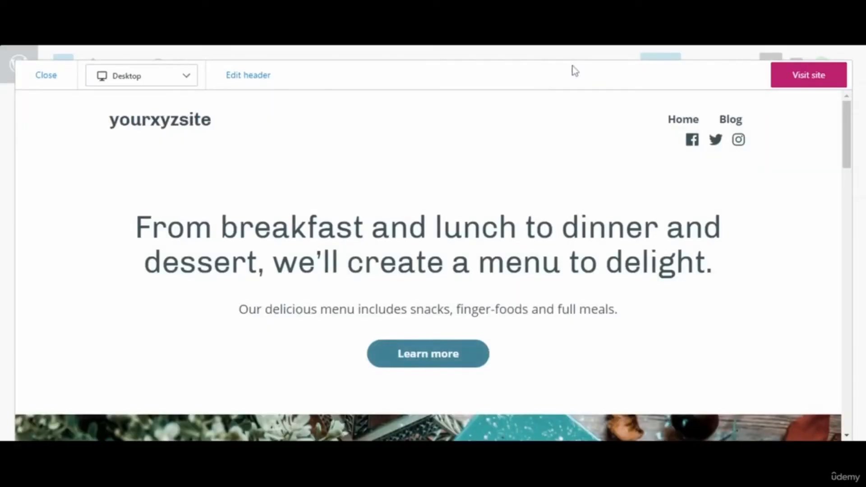
left_click_drag(849, 137, 847, 365)
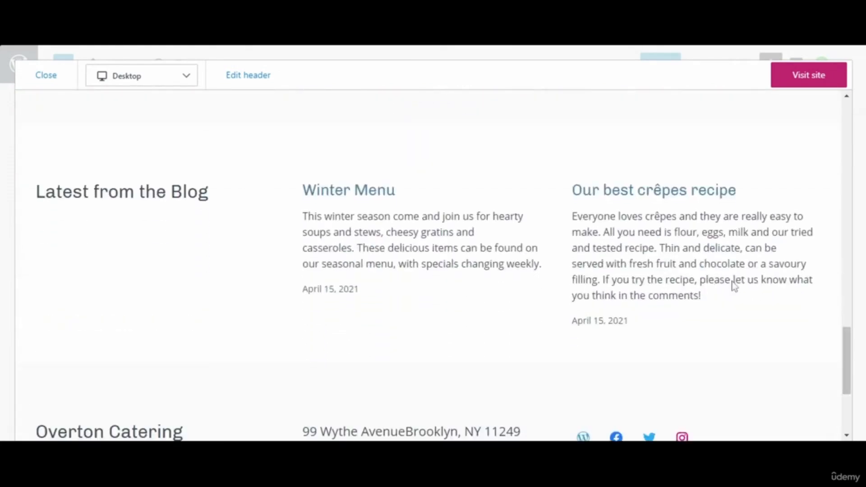
left_click_drag(282, 107, 799, 332)
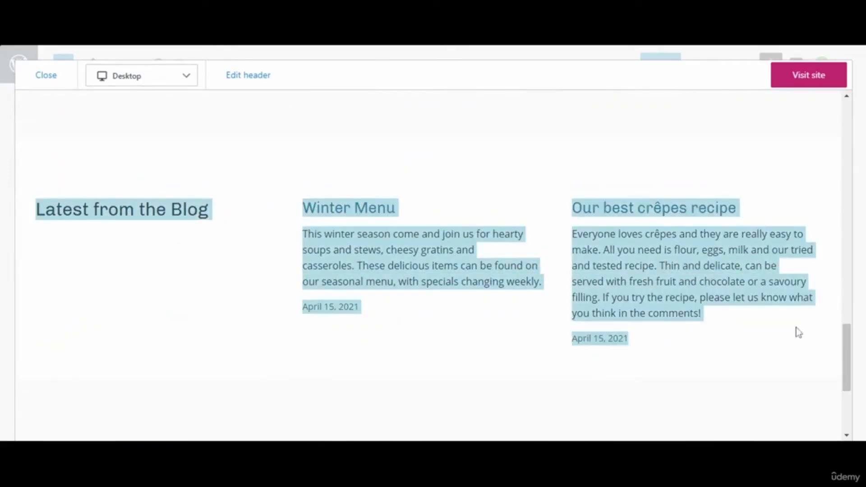
left_click(799, 332)
left_click_drag(847, 354, 835, 131)
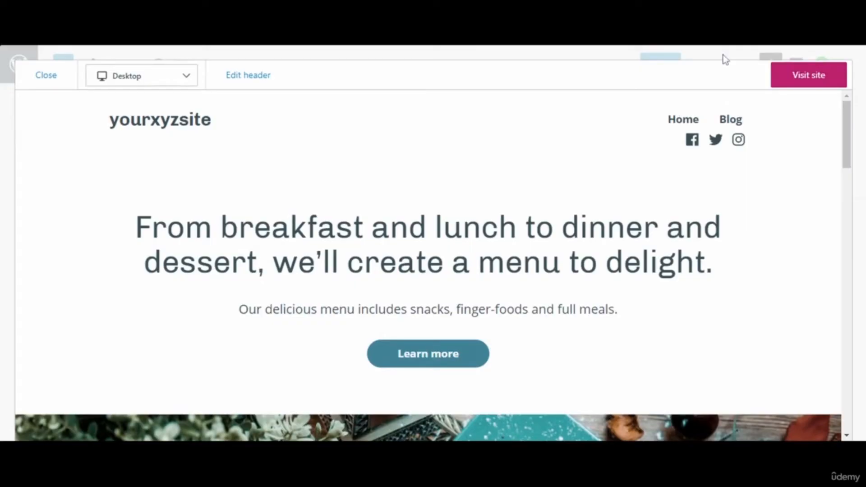
left_click(47, 76)
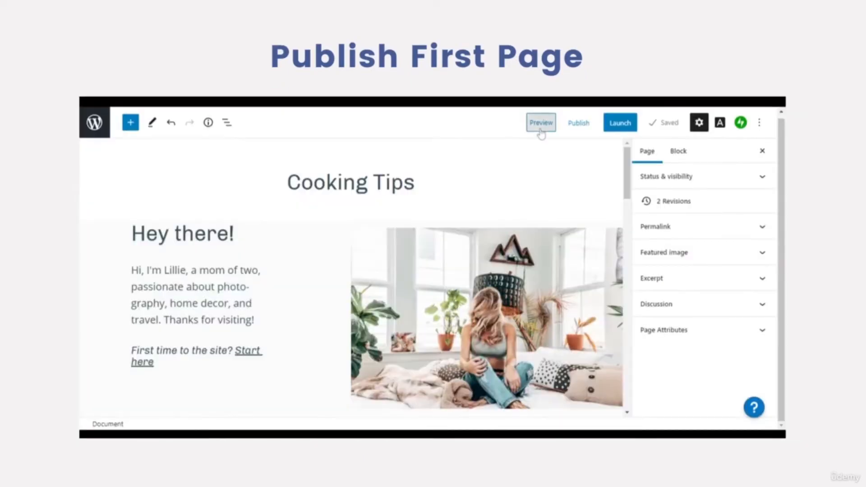
- After previewing the Cooking Tips page, start a new page from the Blank page layout
left_click(540, 131)
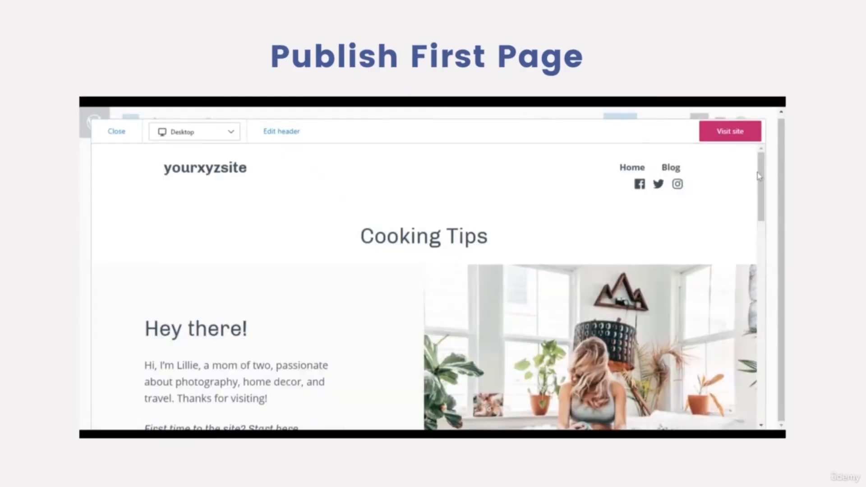
left_click_drag(762, 178, 784, 165)
left_click(120, 135)
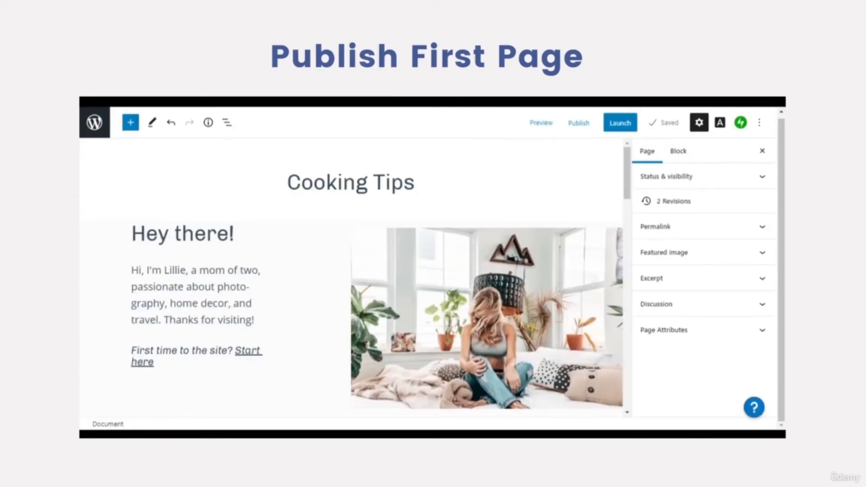
mouse_move(632, 171)
left_mouse_down()
mouse_move(631, 374)
mouse_move(634, 158)
left_mouse_up()
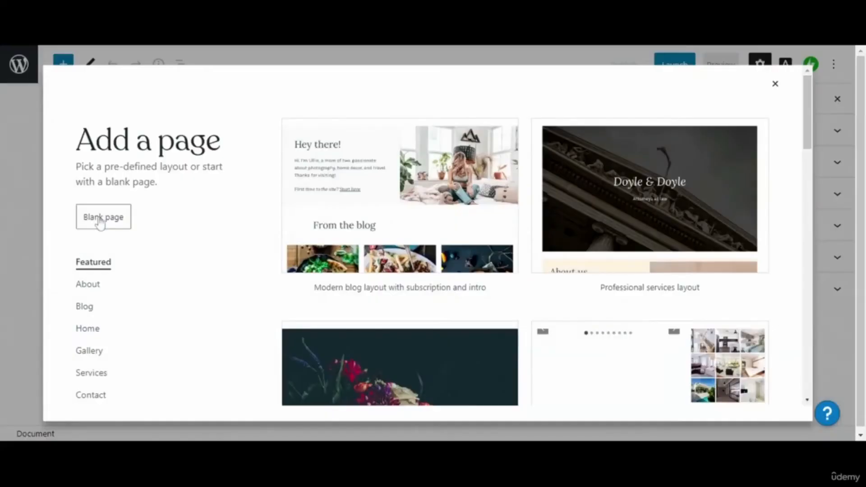
left_click(100, 219)
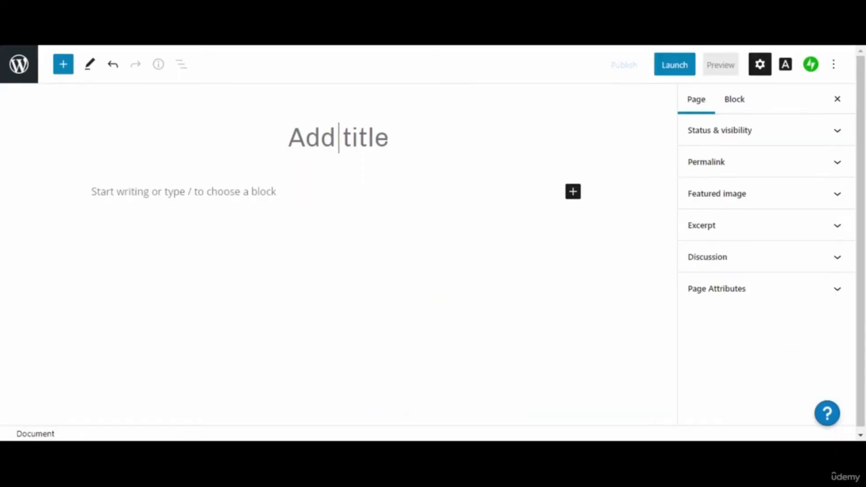
- Title the new page 'Cooking Tips' and move into the first paragraph
type("C")
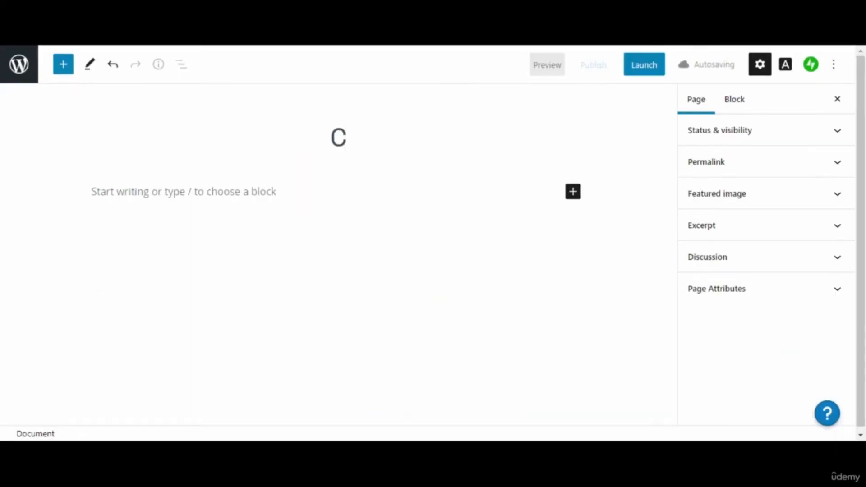
key("BackSpace")
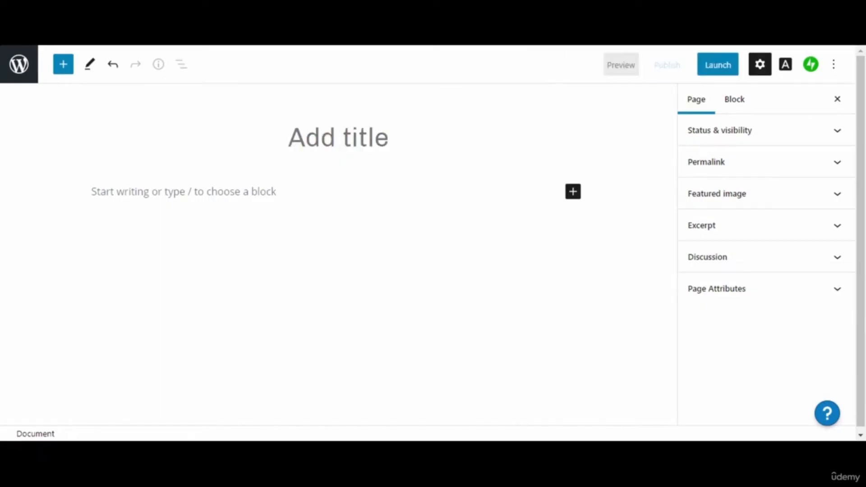
type("C")
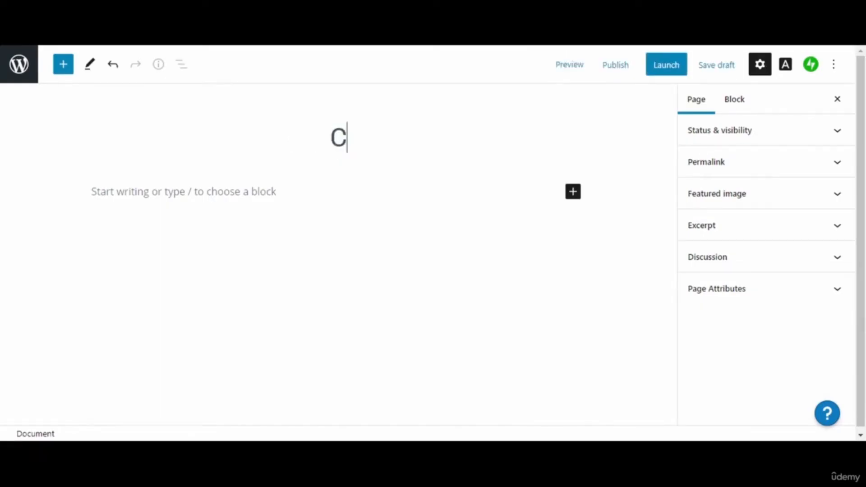
type("ooking Tips")
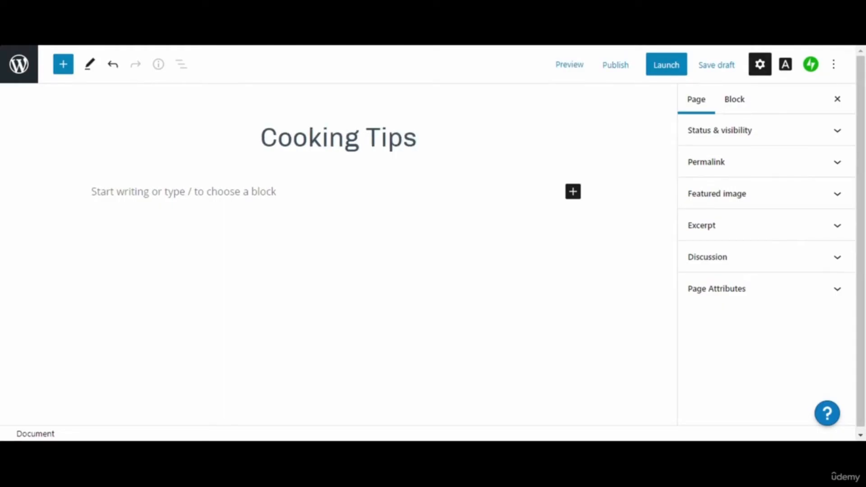
key("Return")
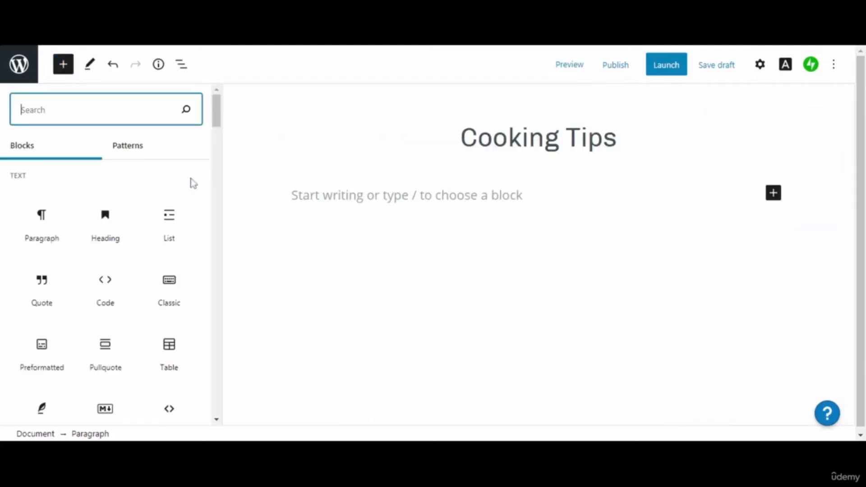
- Search the inserter for 'colu', add a Columns block, and close the inserter
left_click_drag(216, 120, 221, 269)
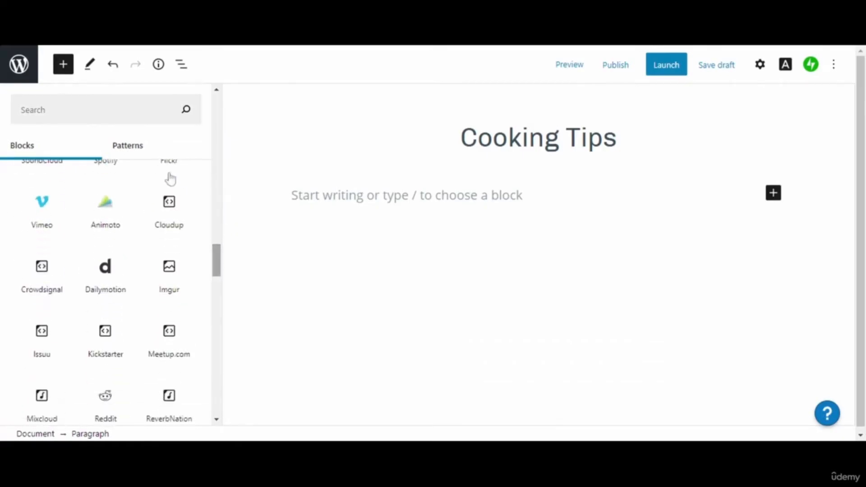
left_click(143, 110)
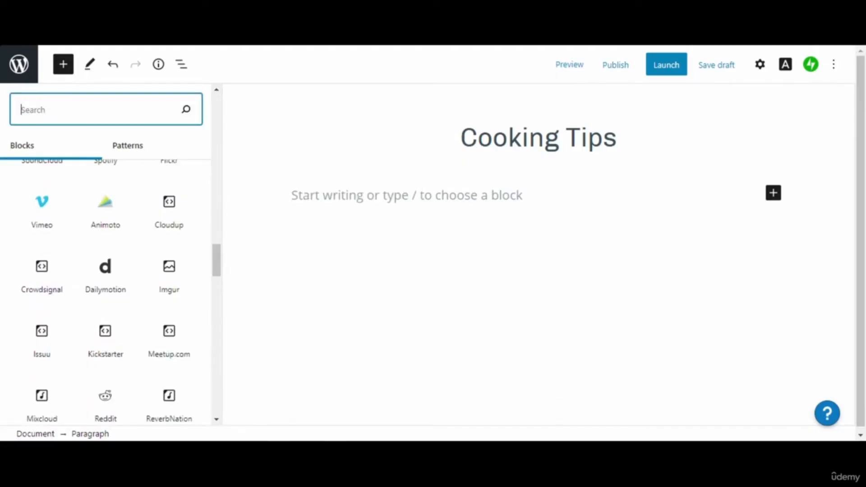
type("colu")
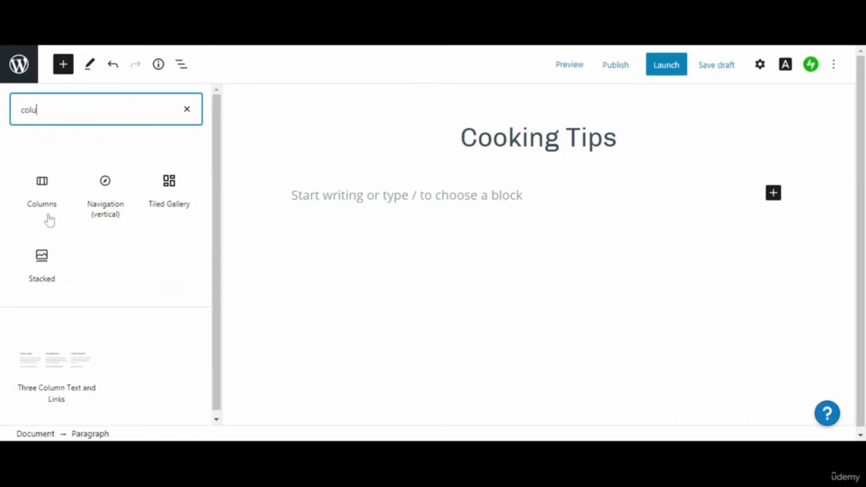
mouse_move(46, 213)
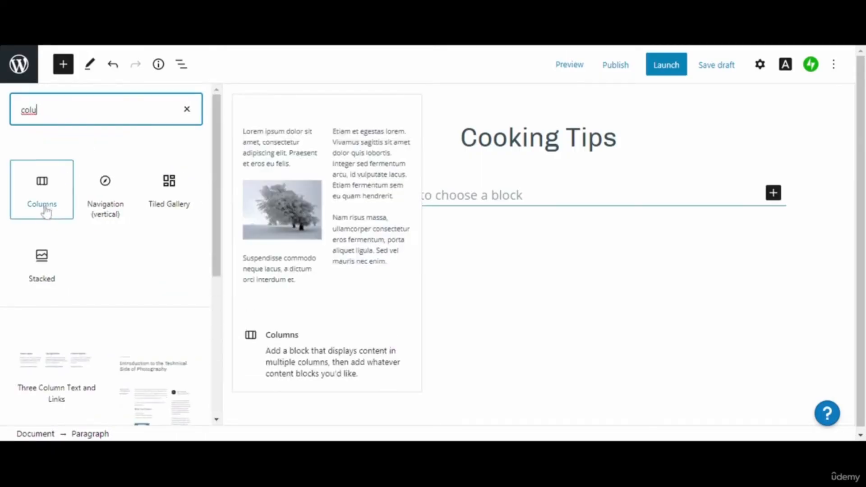
left_click(46, 212)
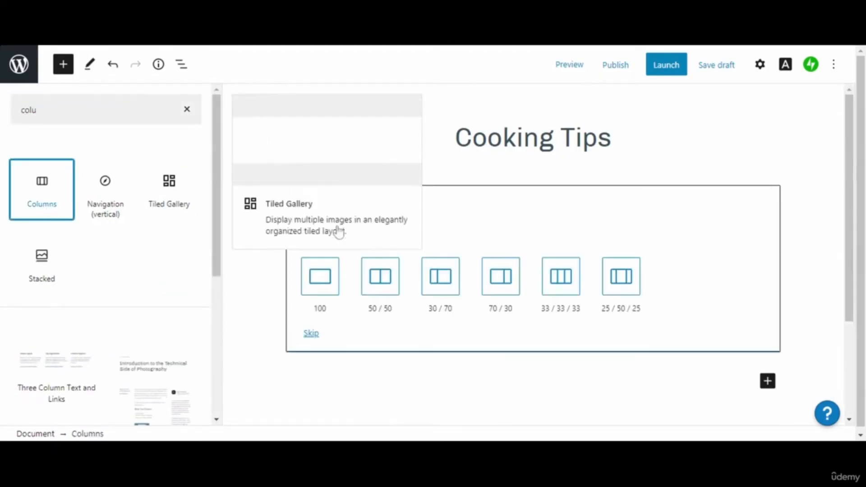
left_click(329, 288)
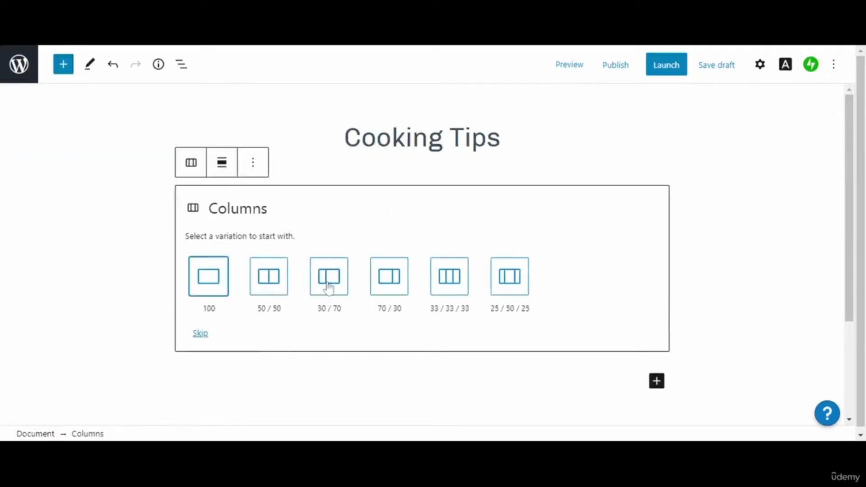
- Choose the 100 column layout and add a heading 'How to make a butter cookie' in it
left_click(209, 286)
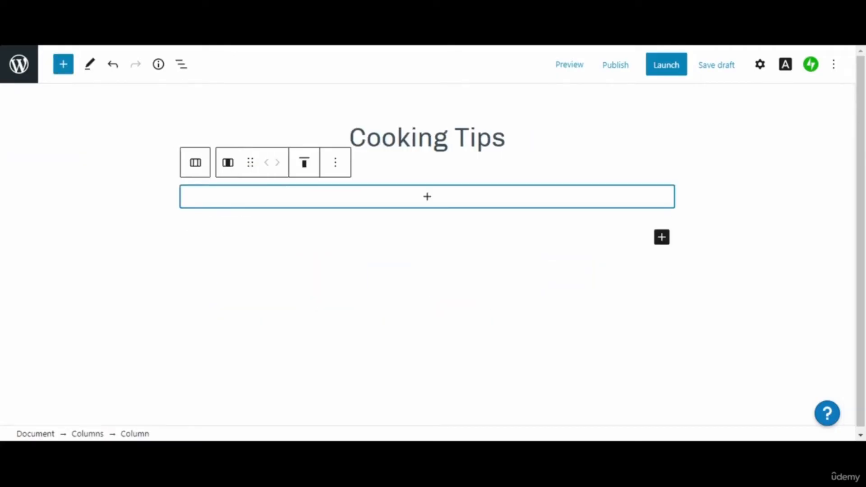
left_click(429, 197)
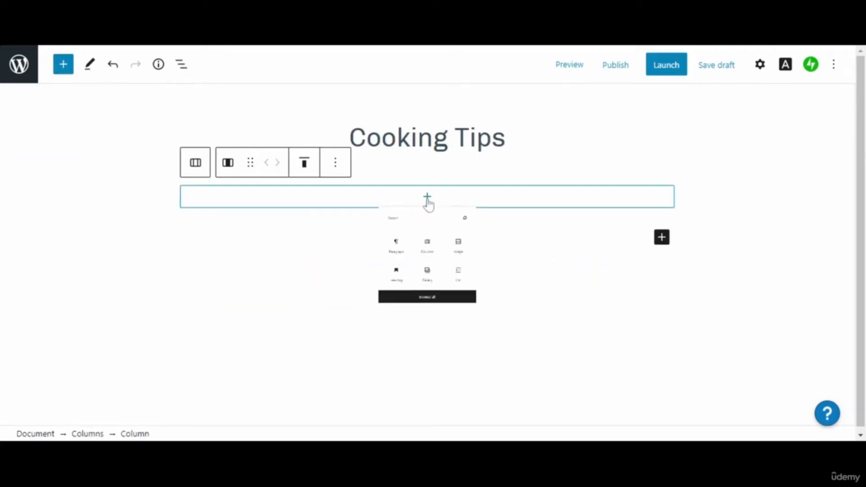
left_click(353, 310)
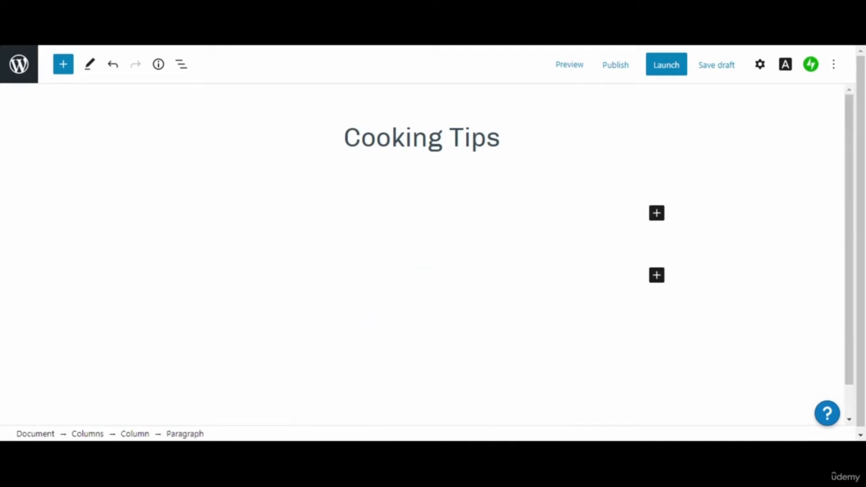
left_click(655, 218)
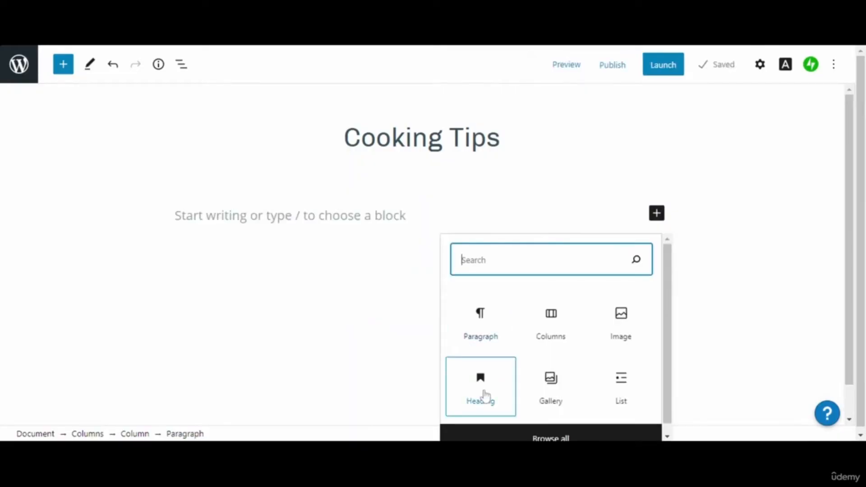
left_click(481, 384)
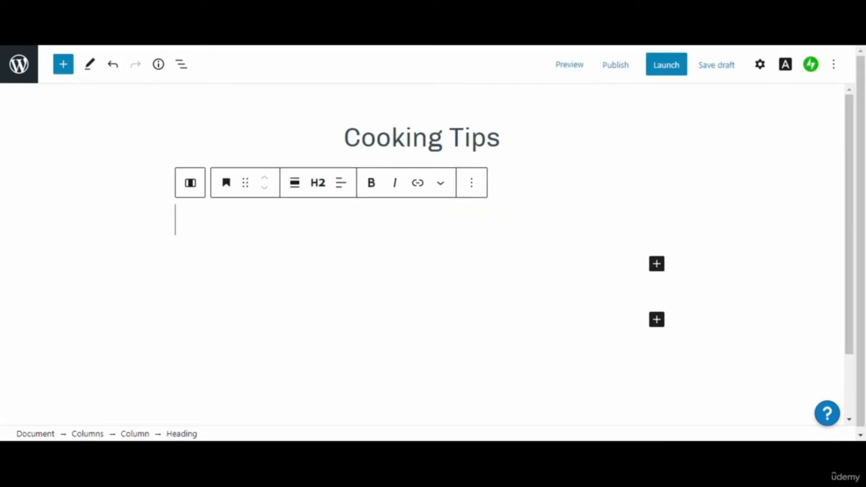
type("M")
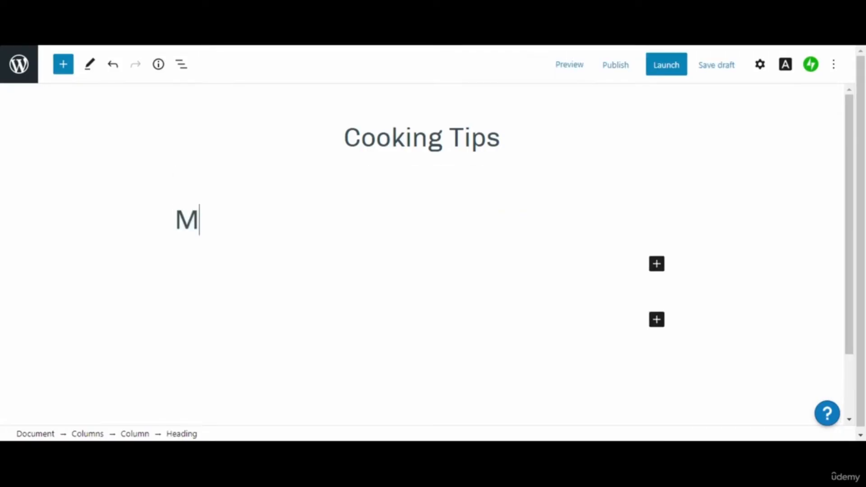
key("BackSpace")
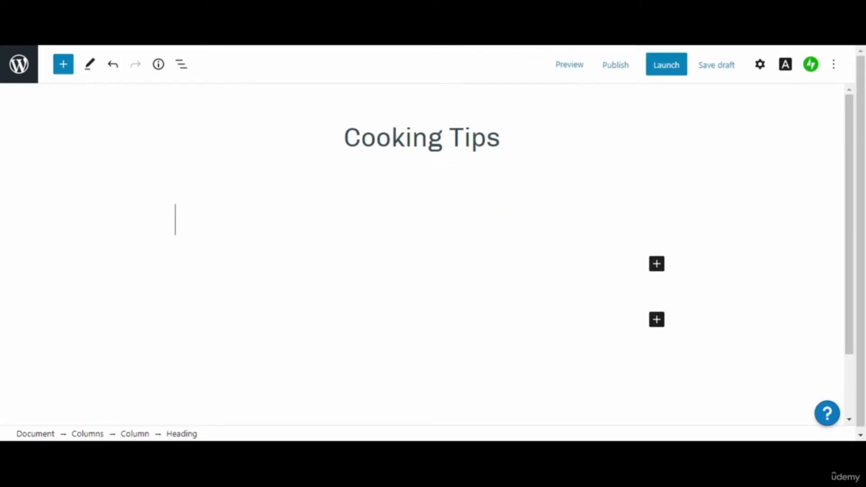
type("How t")
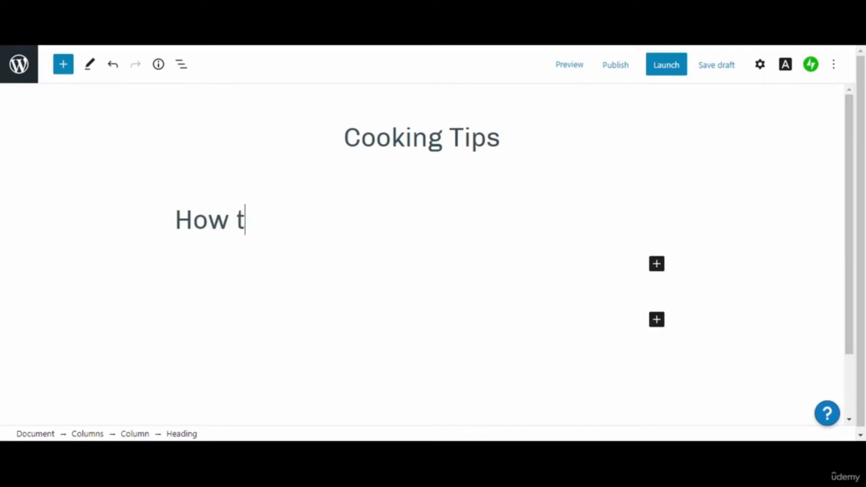
type("o make ")
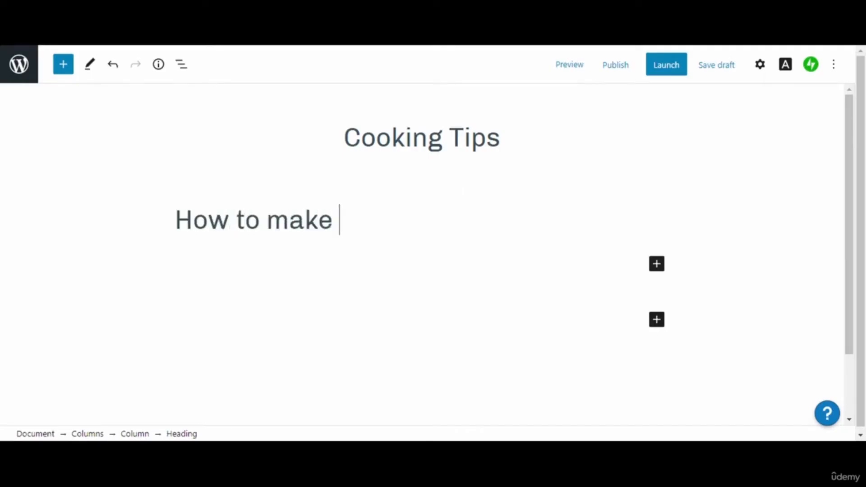
type("a butte")
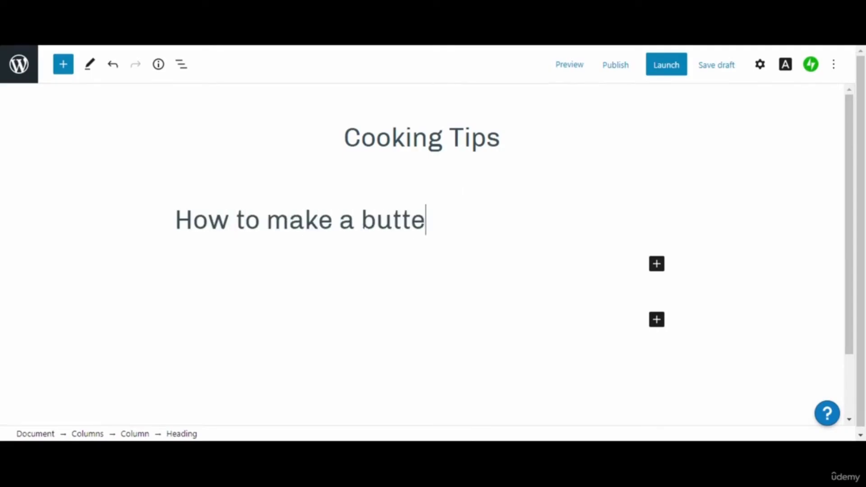
type("r cookie")
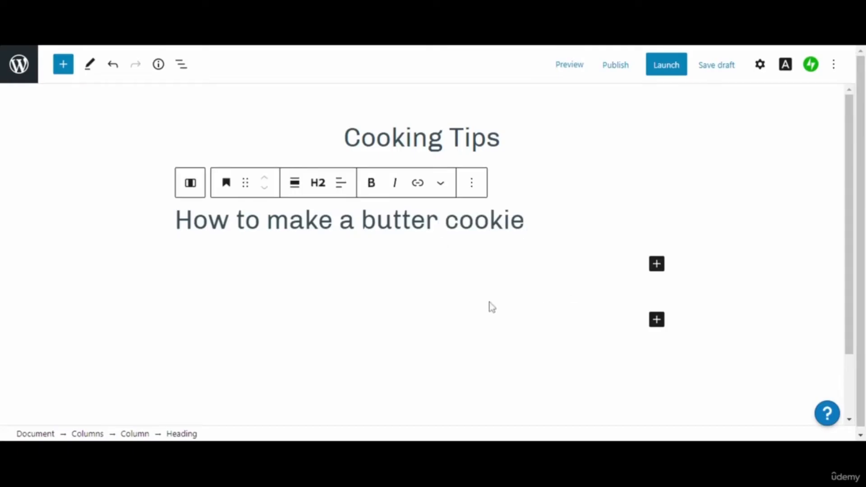
left_click(436, 282)
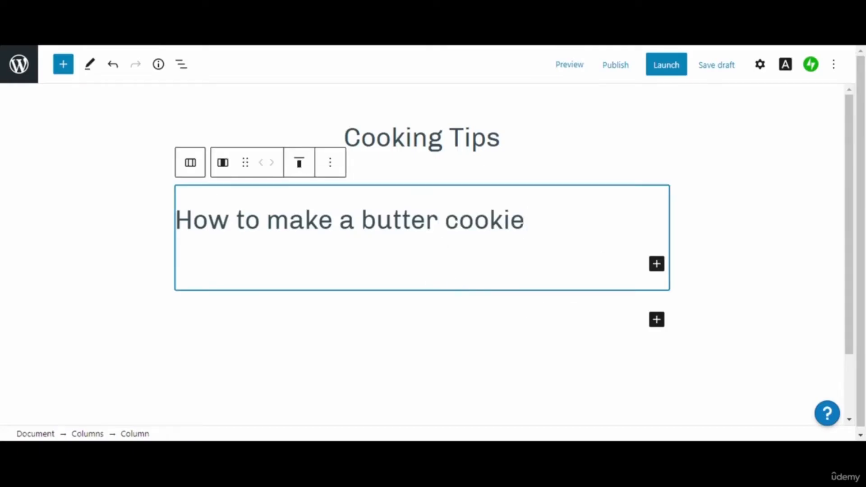
left_click(657, 265)
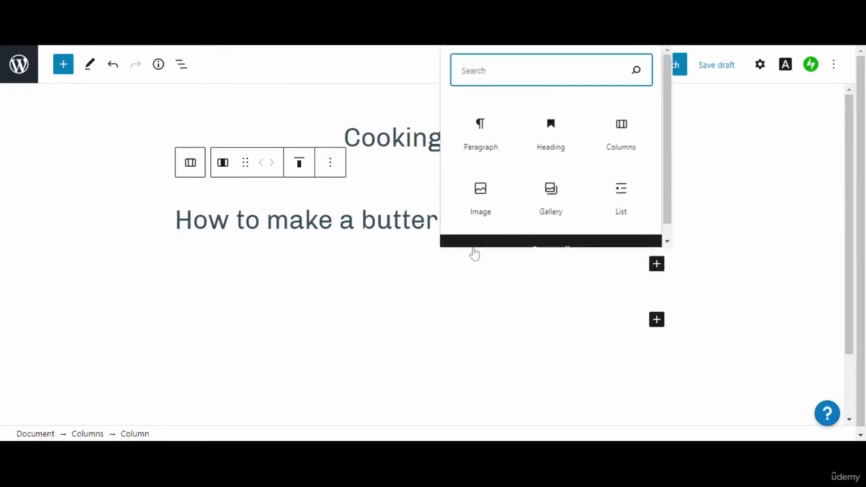
- Add a paragraph reading 'Hello, everyone...here is the most awaited recipe on how to make a butter cookie...'
left_click(481, 142)
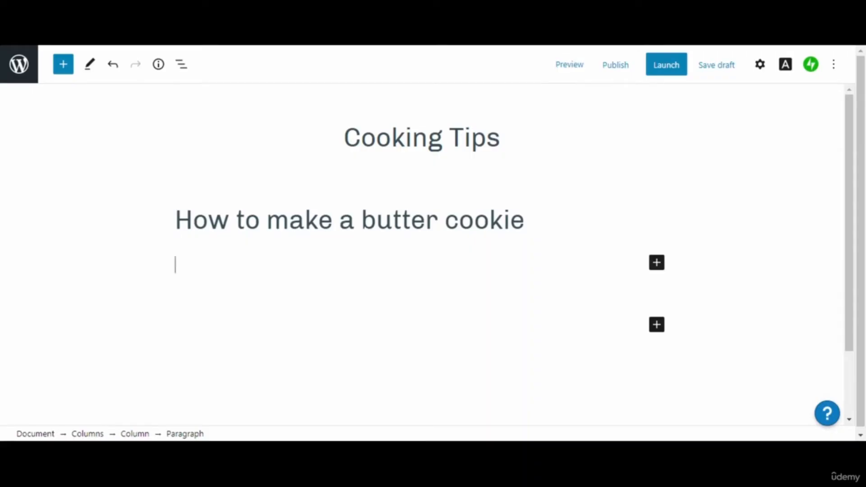
type("h")
key("BackSpace")
type("Hello, every")
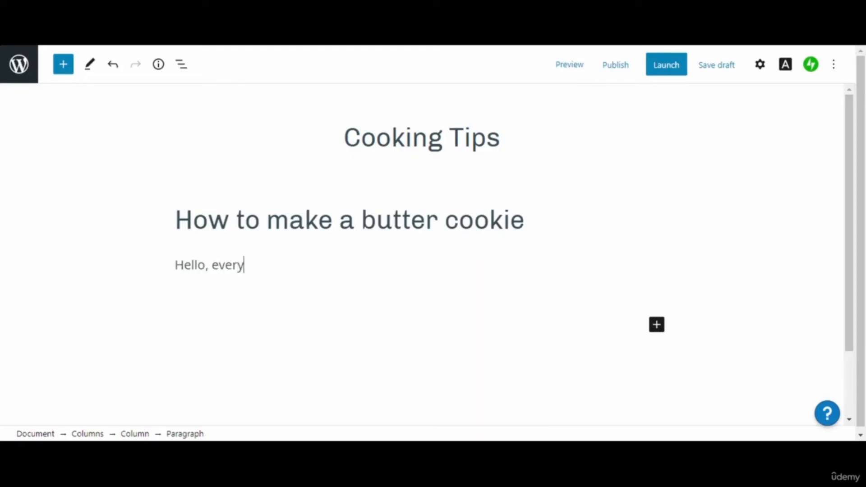
type("one...here is ")
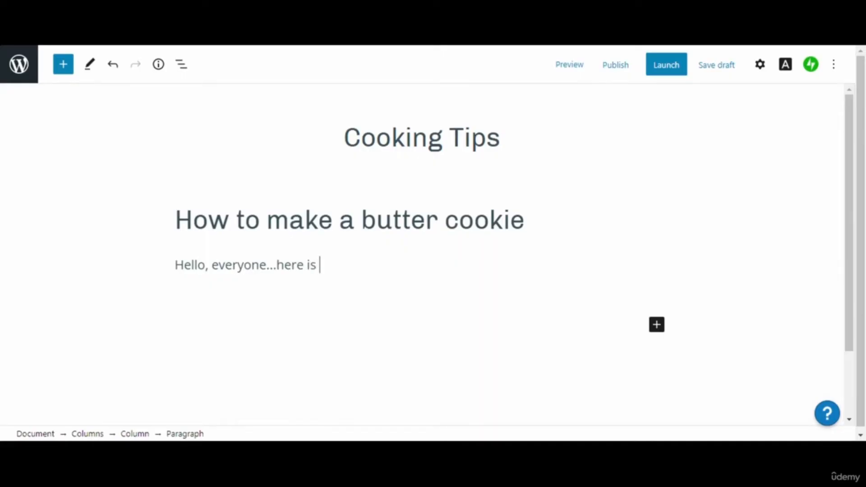
type("the mos")
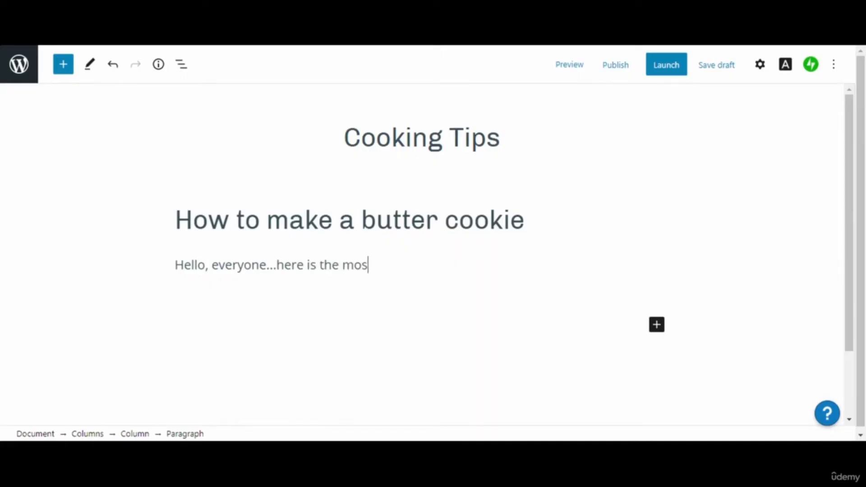
type("t awaited ")
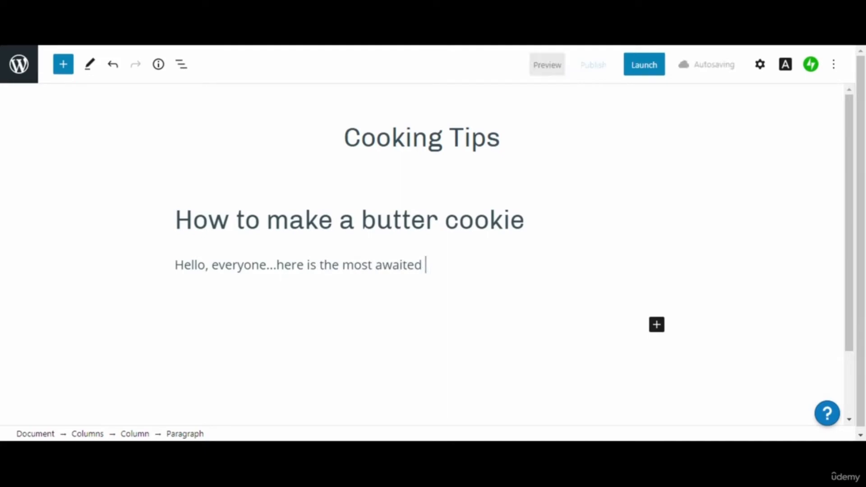
type("recipe ")
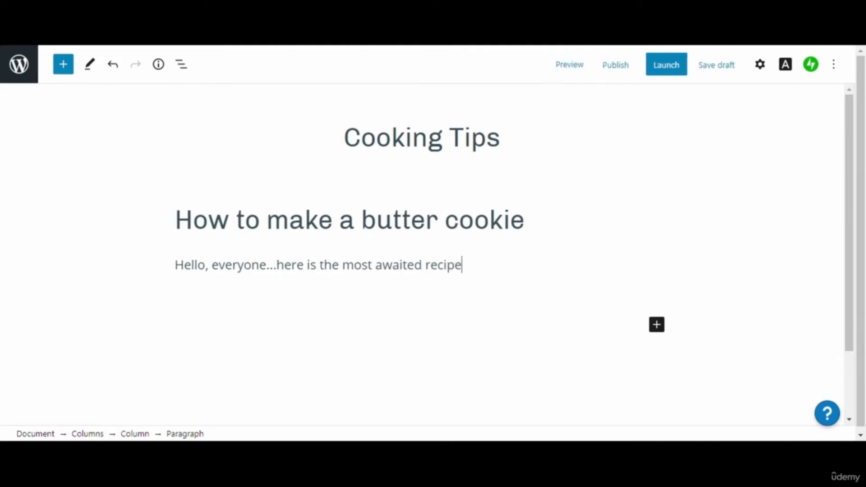
type("on how to make ")
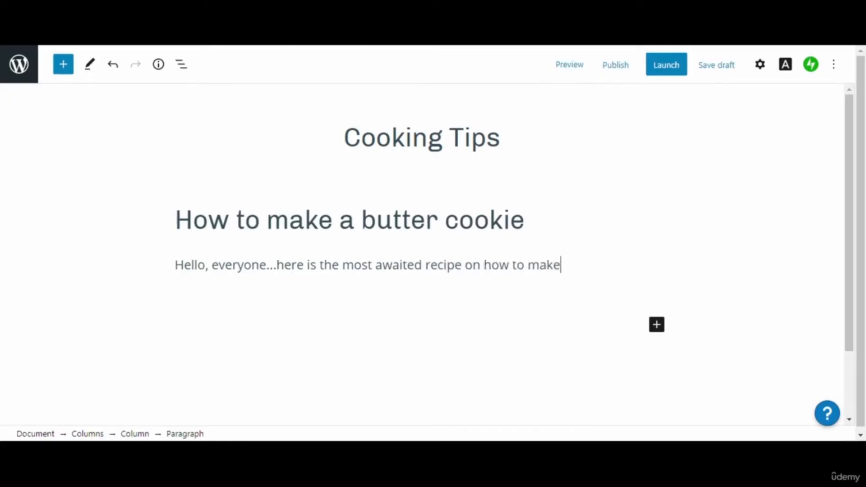
type("a bu")
left_click(312, 294)
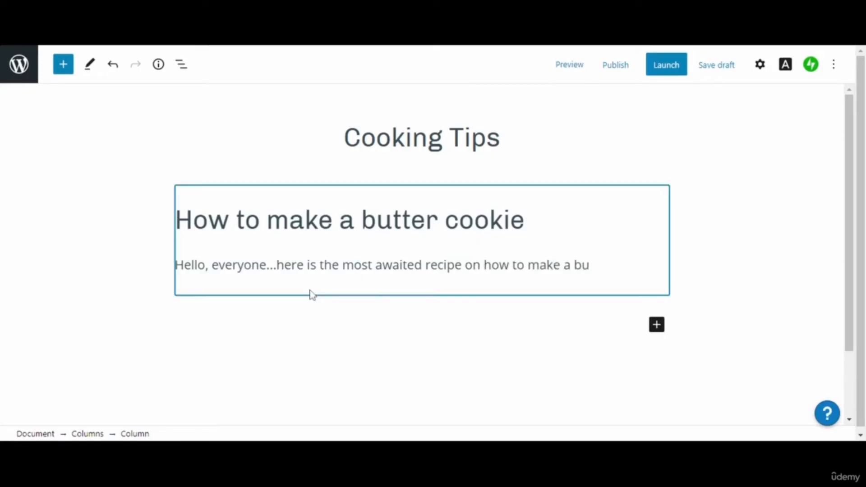
scroll(310, 295, "down", 2)
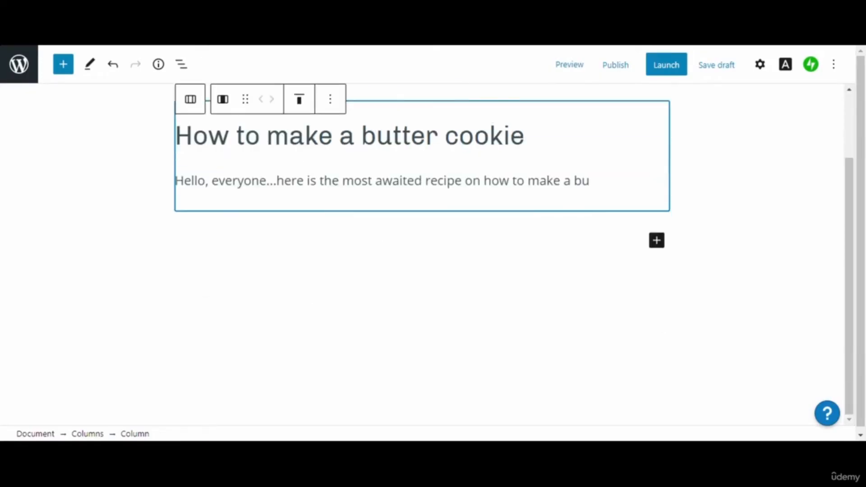
left_click(175, 180)
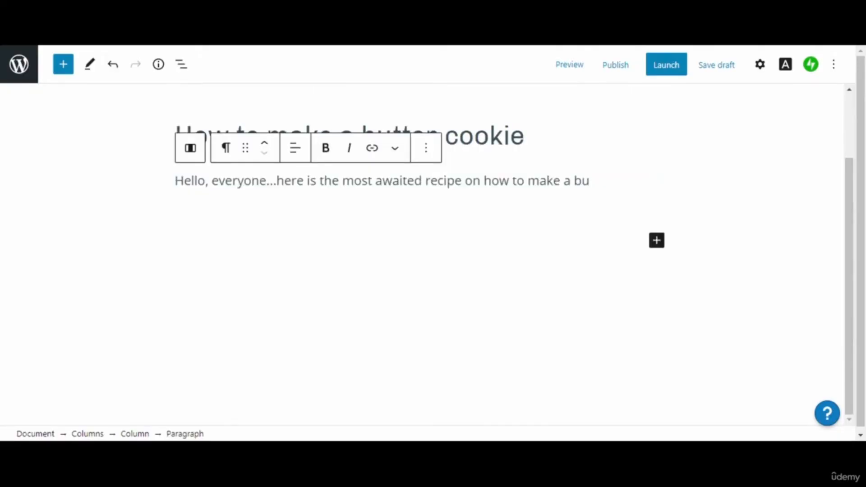
type("tter cookie...")
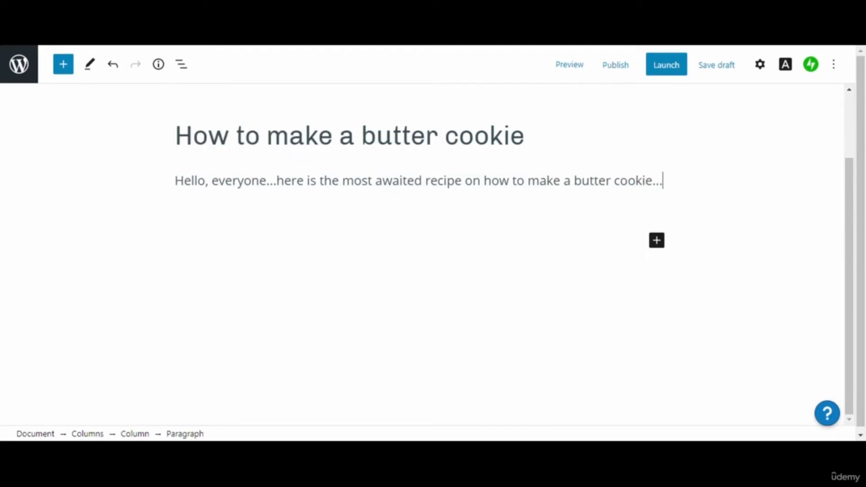
- Open the paragraph's block settings and expand its Color settings
left_click(761, 68)
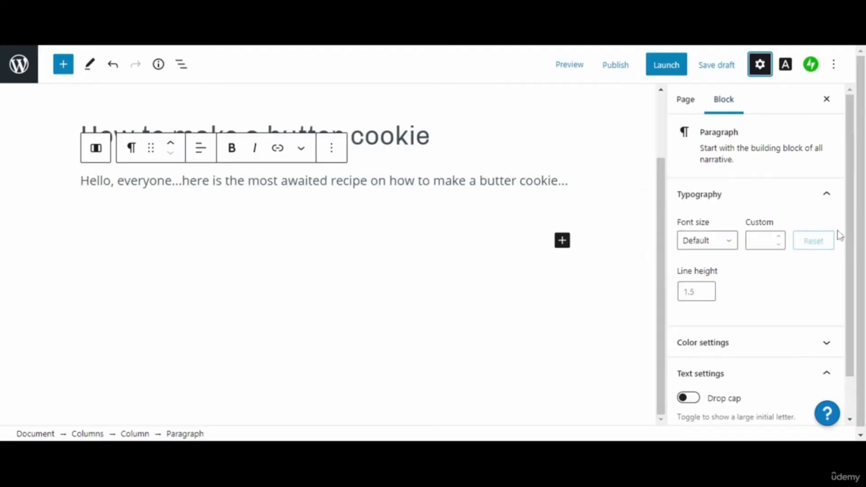
left_click(826, 199)
left_click(793, 243)
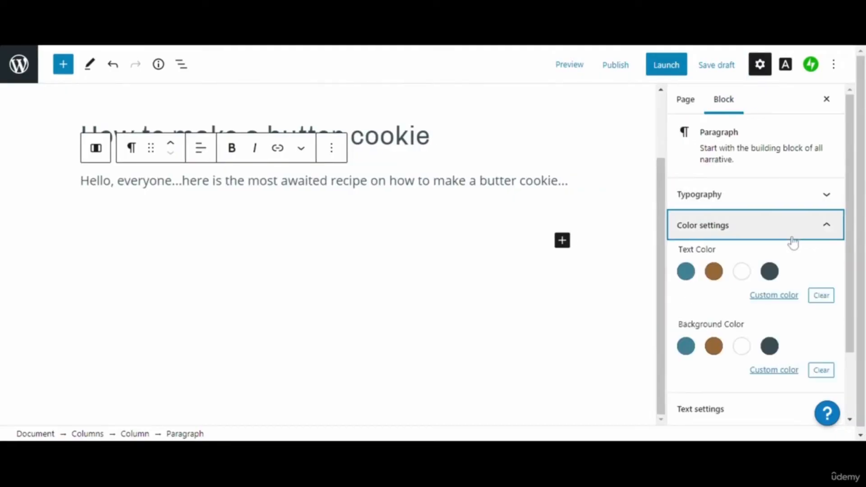
left_click(793, 241)
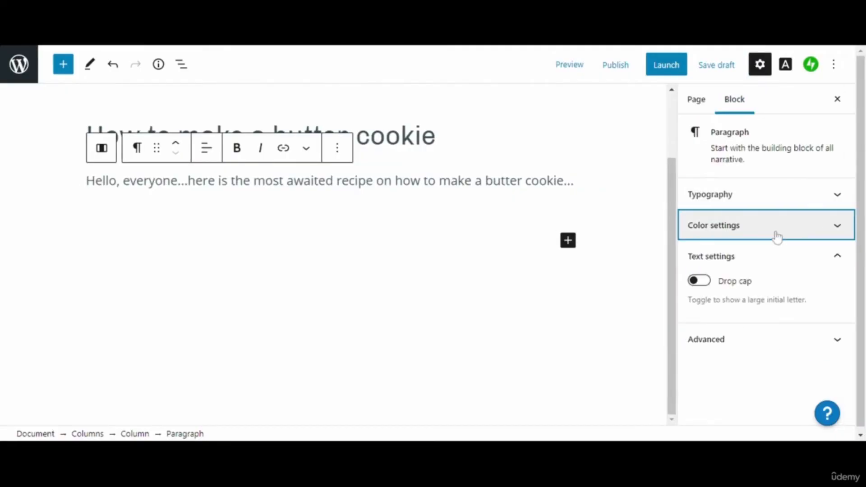
left_click(776, 236)
left_click(776, 236)
left_click(776, 236)
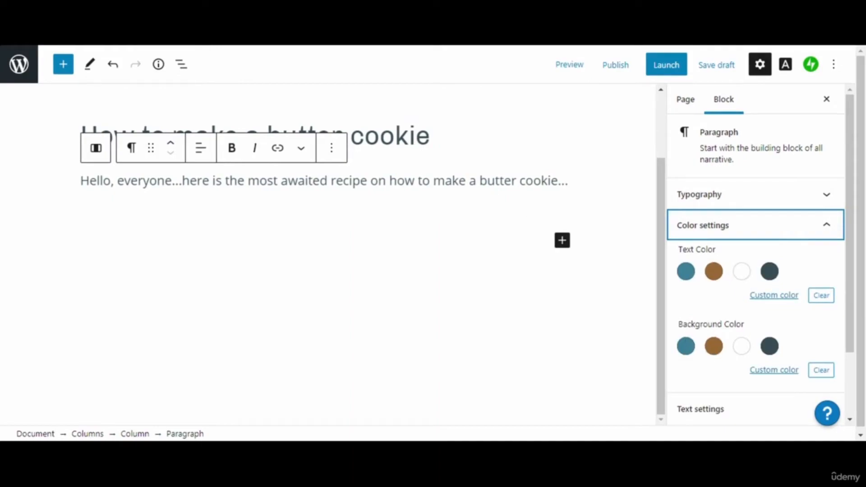
left_click(421, 135)
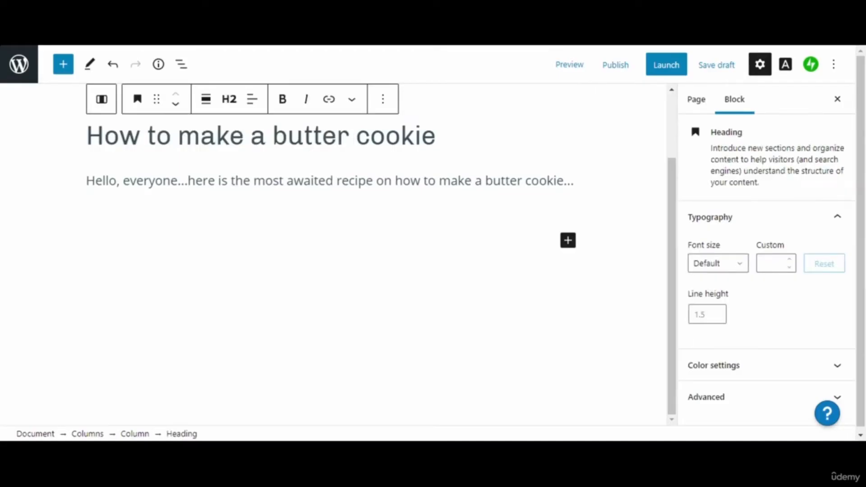
triple_click(435, 181)
left_click(434, 181)
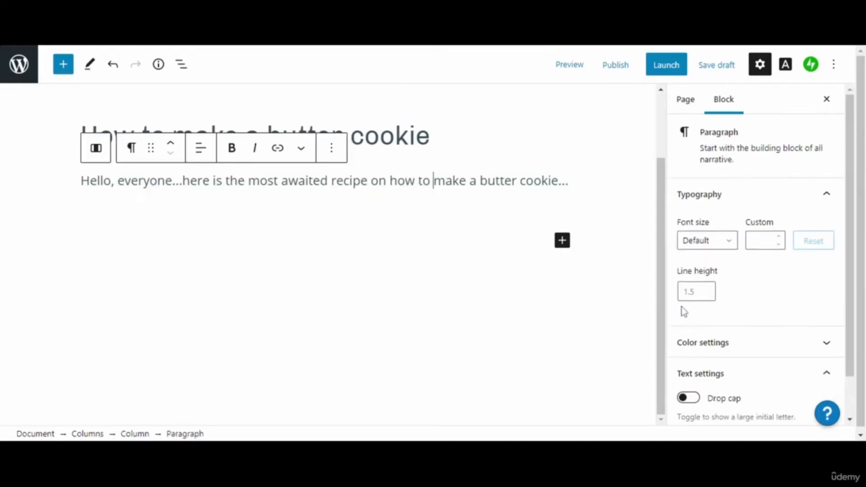
- Try brown and dark slate backgrounds on the intro paragraph, settling on white
left_click(751, 204)
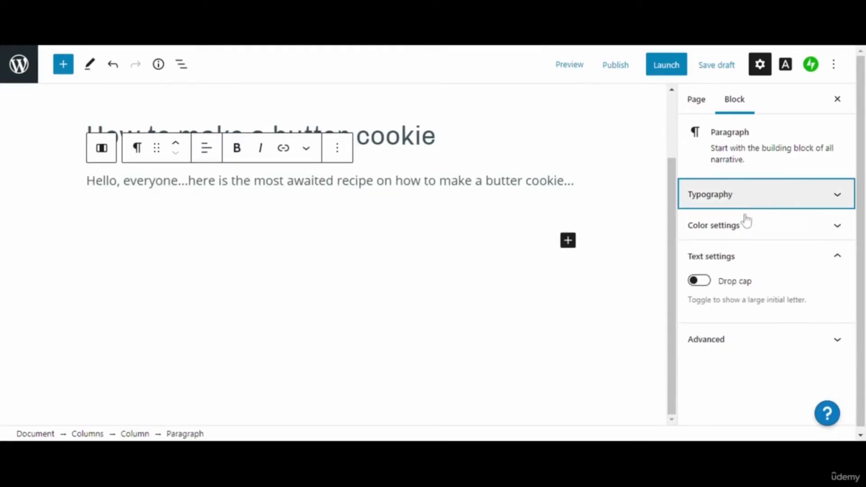
left_click(749, 225)
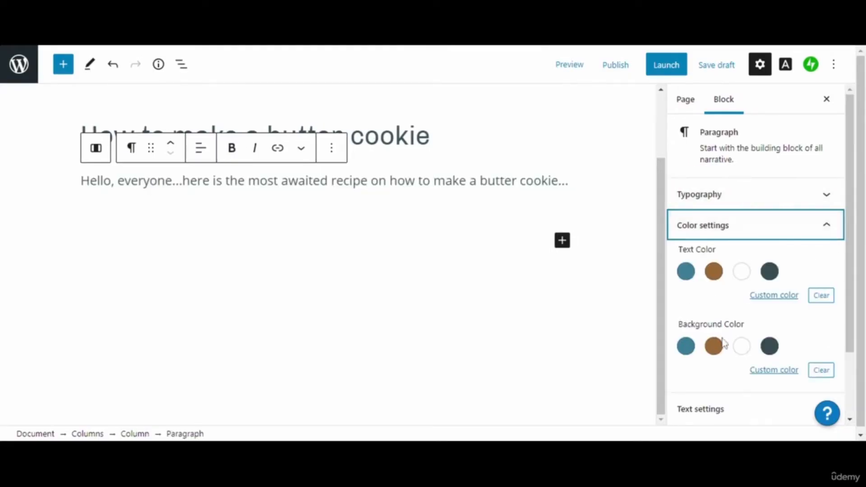
left_click(714, 350)
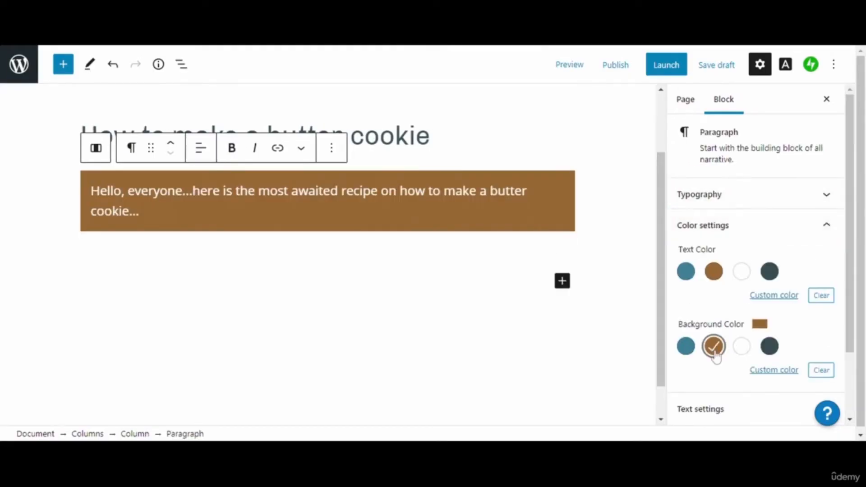
left_click(770, 350)
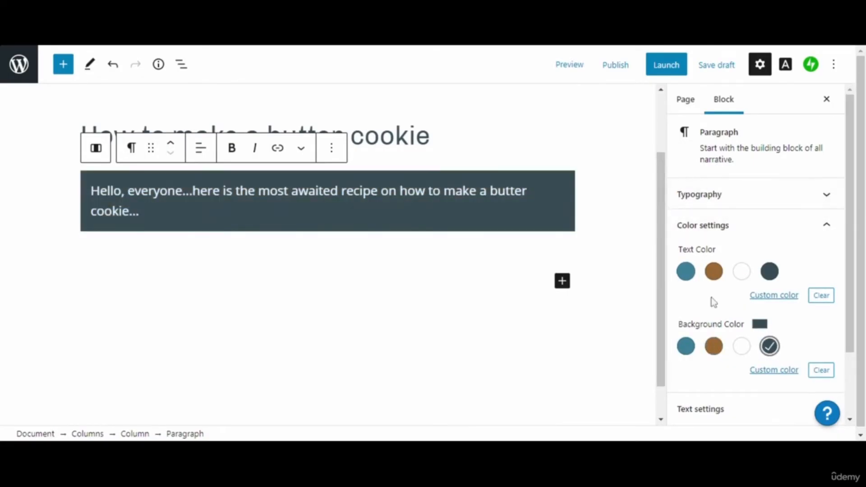
left_click(743, 348)
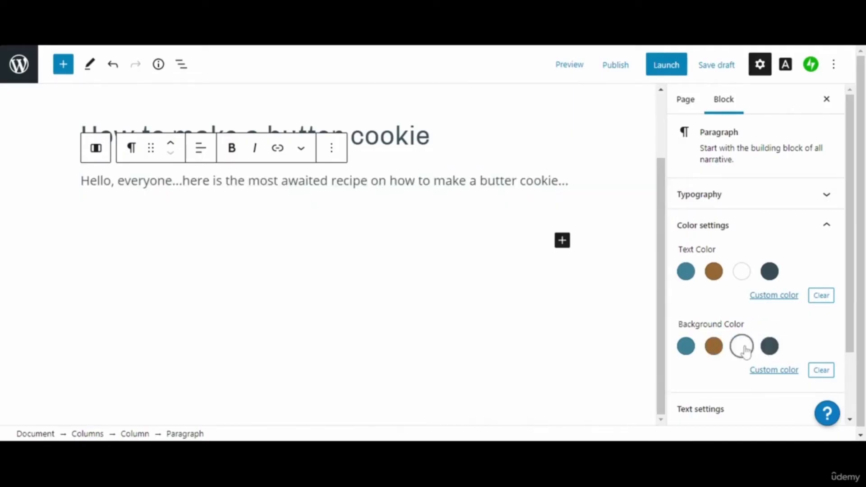
left_click(772, 350)
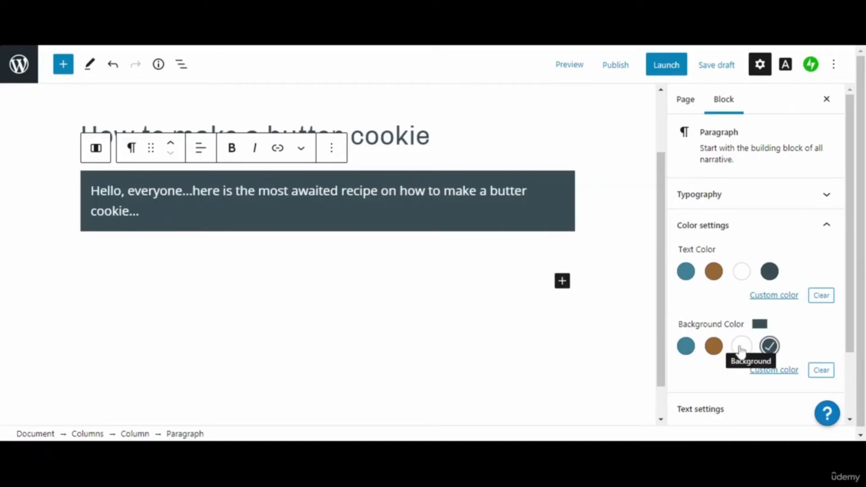
left_click(741, 347)
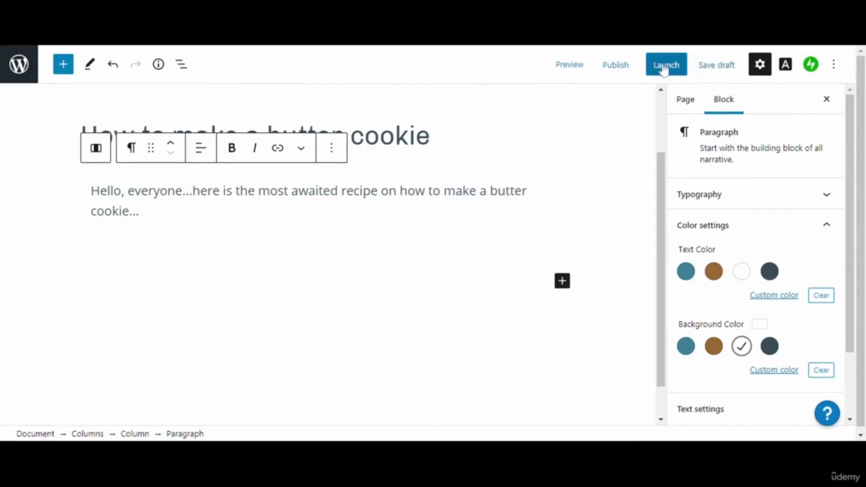
left_click(577, 70)
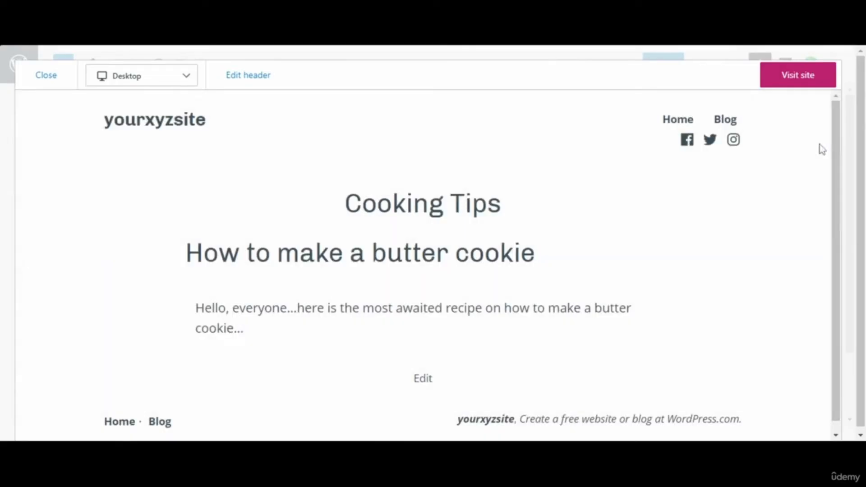
left_click_drag(834, 142, 835, 177)
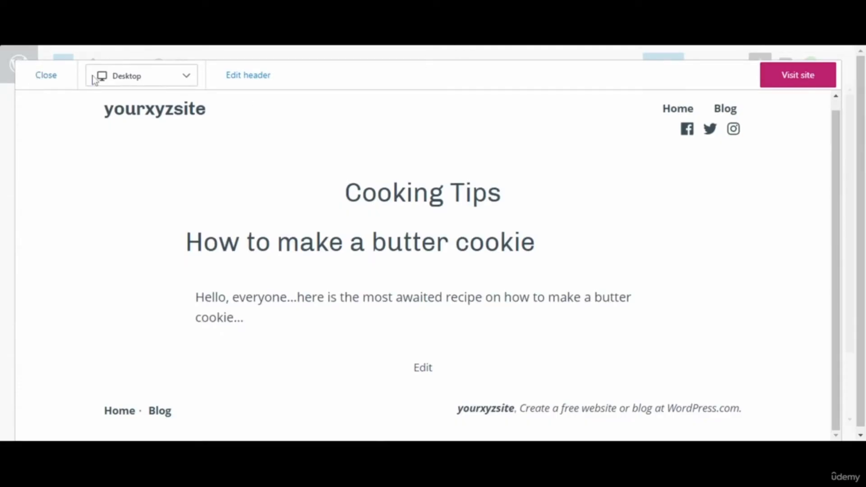
left_click(47, 76)
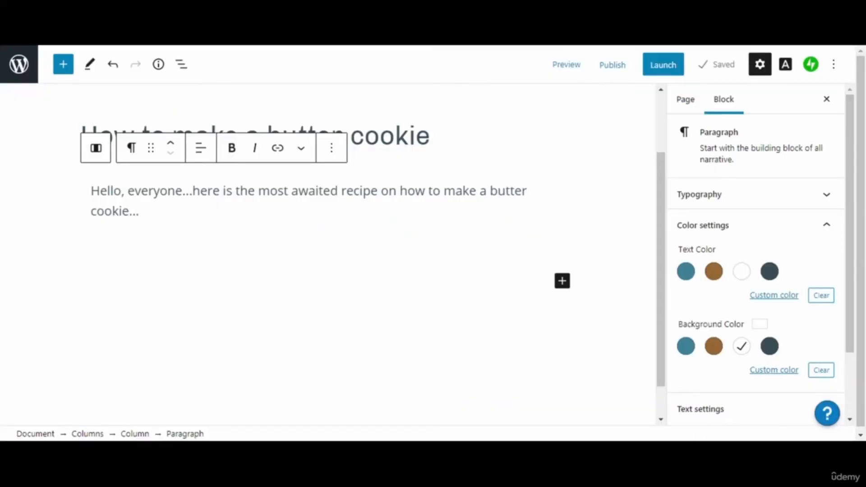
- Change the butter cookie heading to H3 and preview the page
left_click(381, 136)
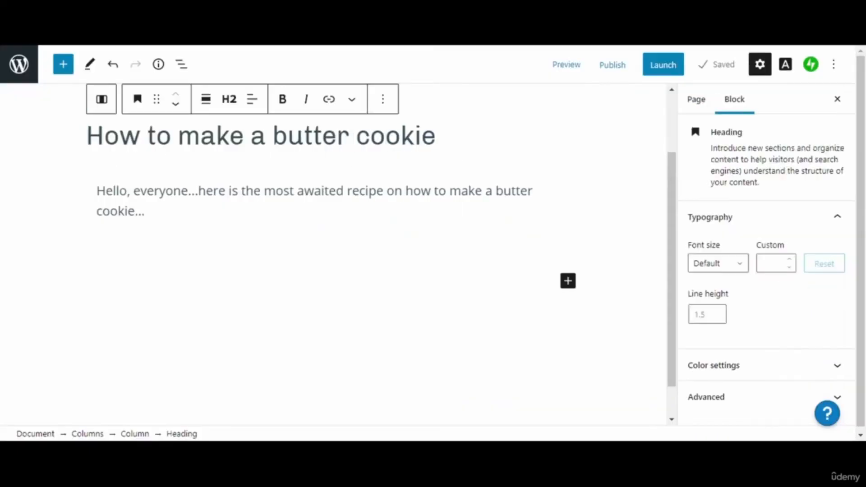
left_click(228, 103)
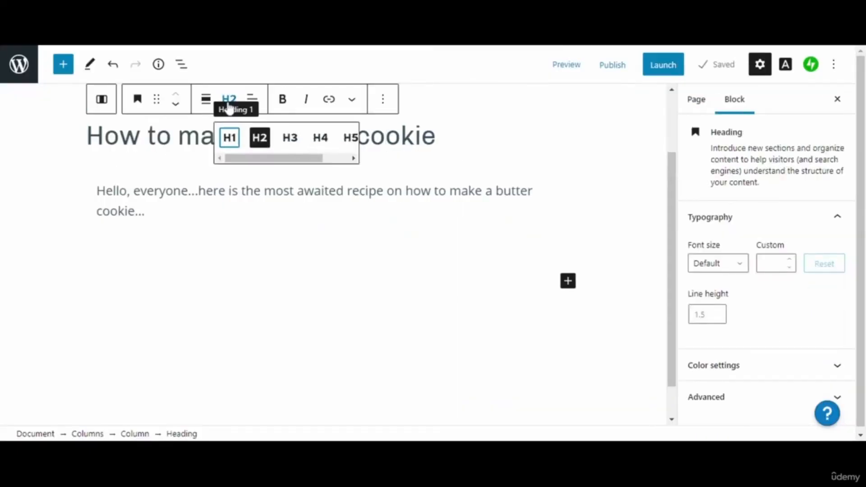
left_click(292, 144)
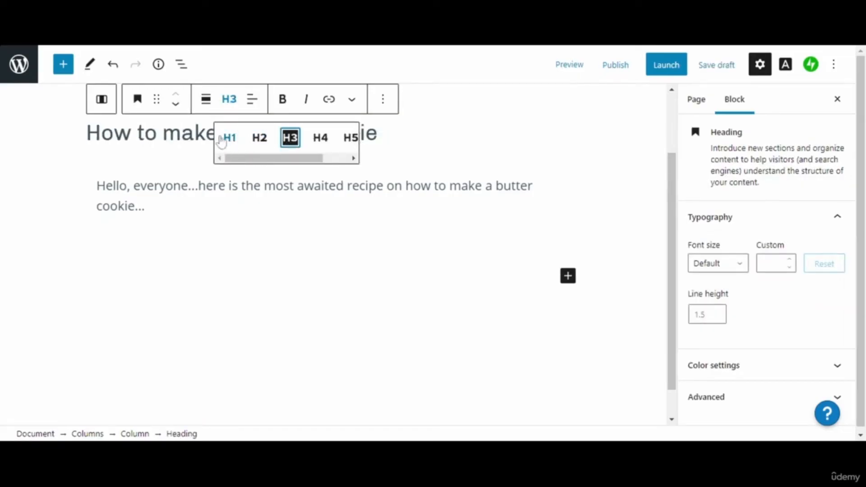
left_click(412, 154)
left_click(413, 154)
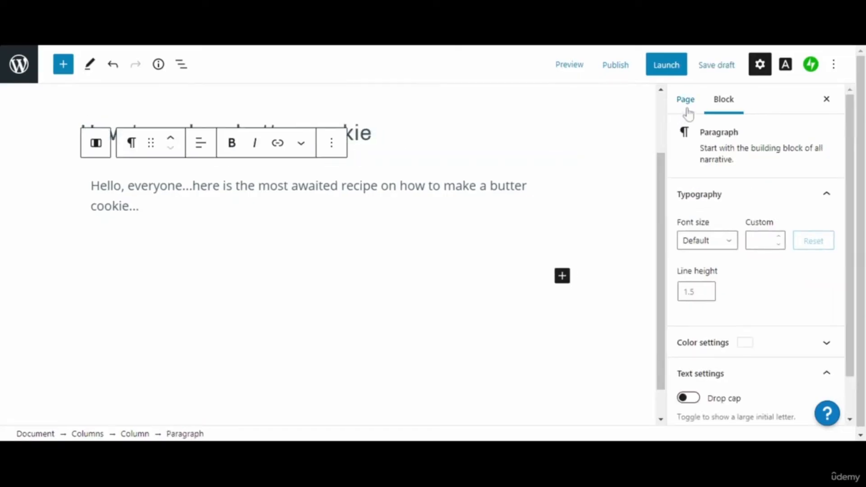
left_click(576, 67)
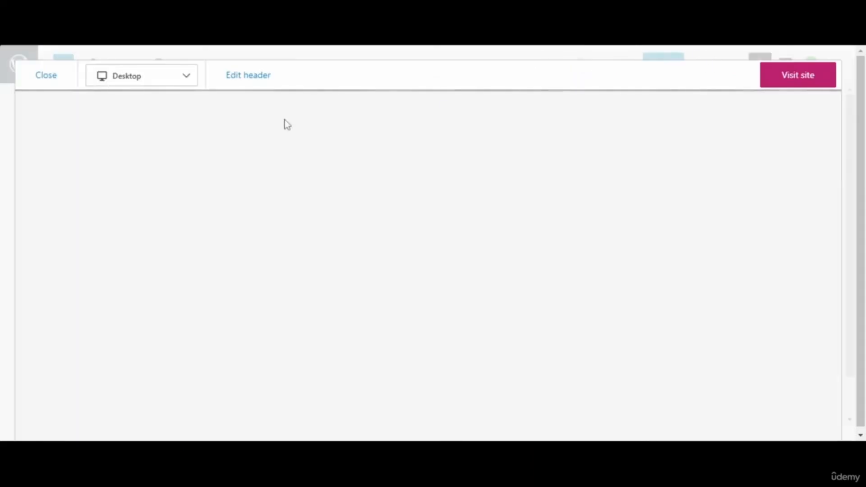
left_click(45, 76)
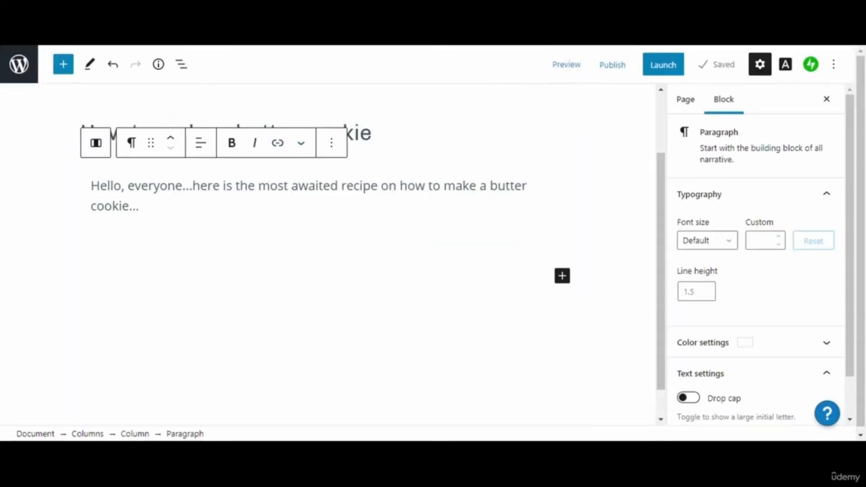
- Set the heading back to H2 and save the page as a draft
left_click(375, 134)
left_click(230, 106)
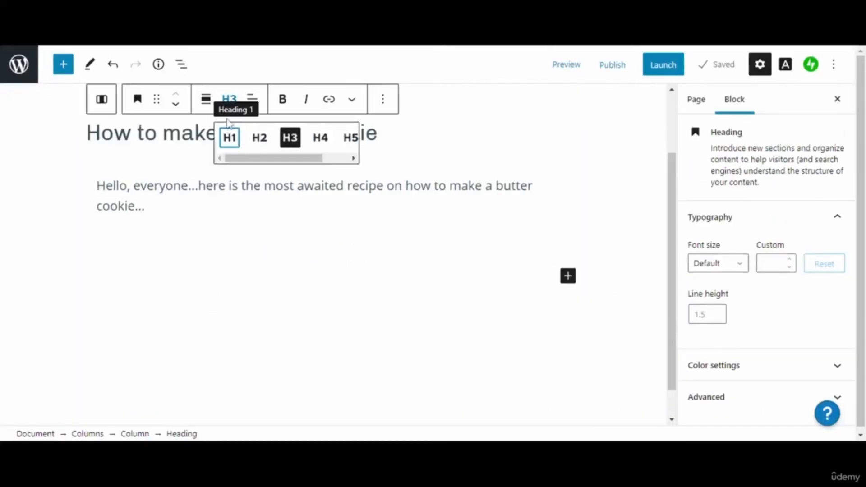
left_click(258, 138)
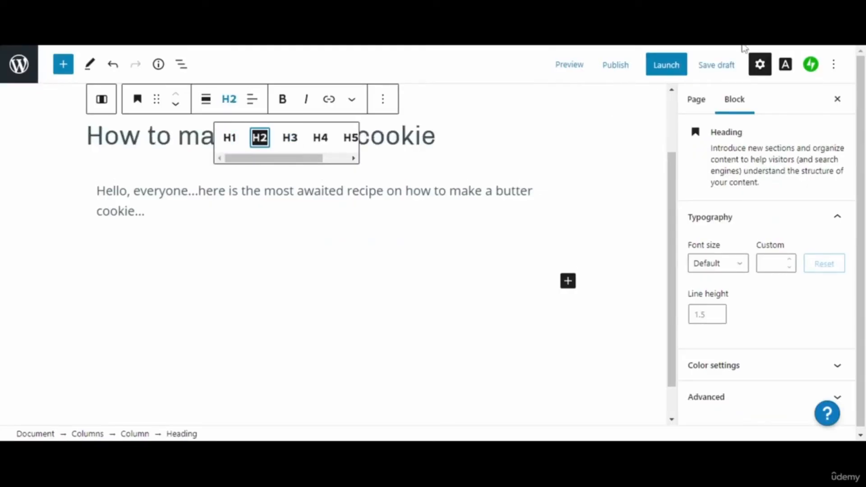
left_click(717, 64)
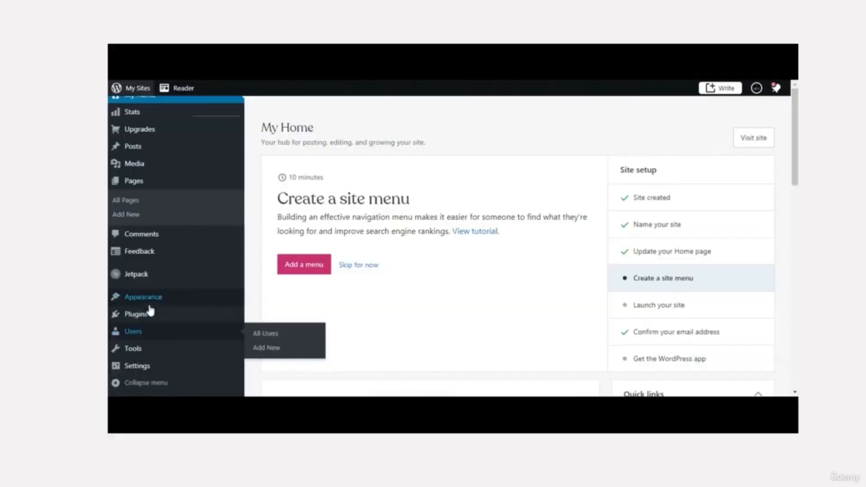
- Open the Customizer for yourxyzsite via Appearance > Customize
mouse_move(151, 301)
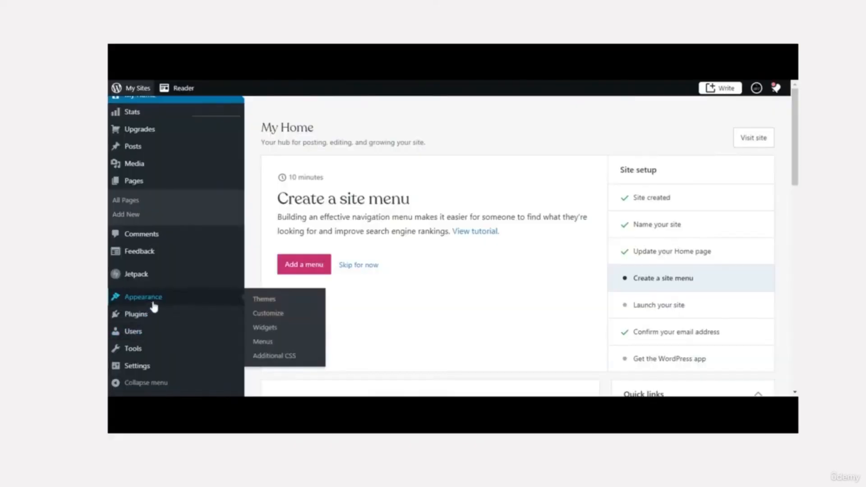
left_click(270, 318)
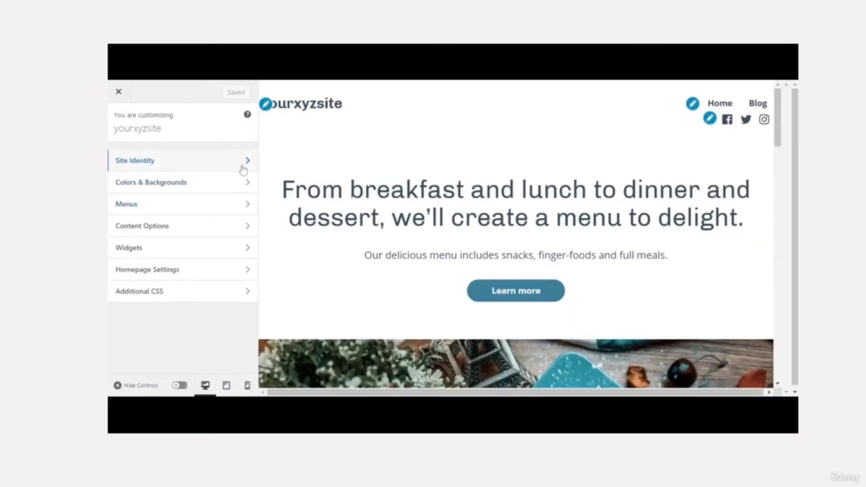
- In Site Identity, hide the site title and tagline, then show them again
left_click(243, 168)
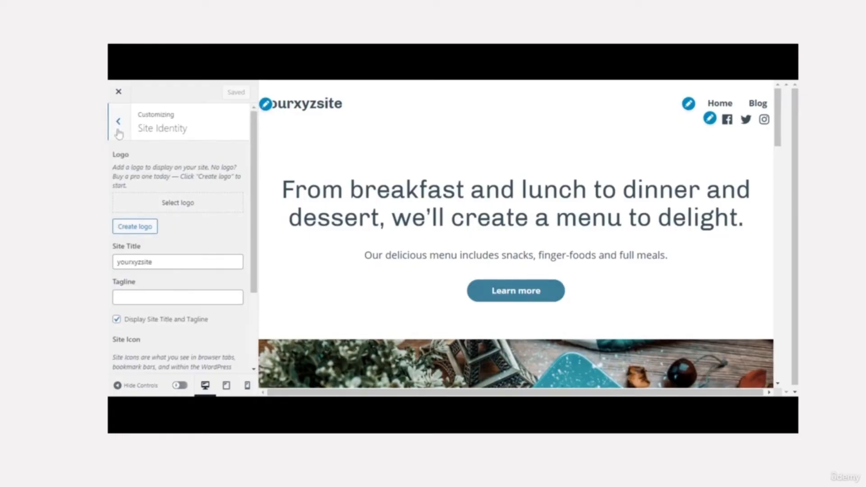
left_click(116, 320)
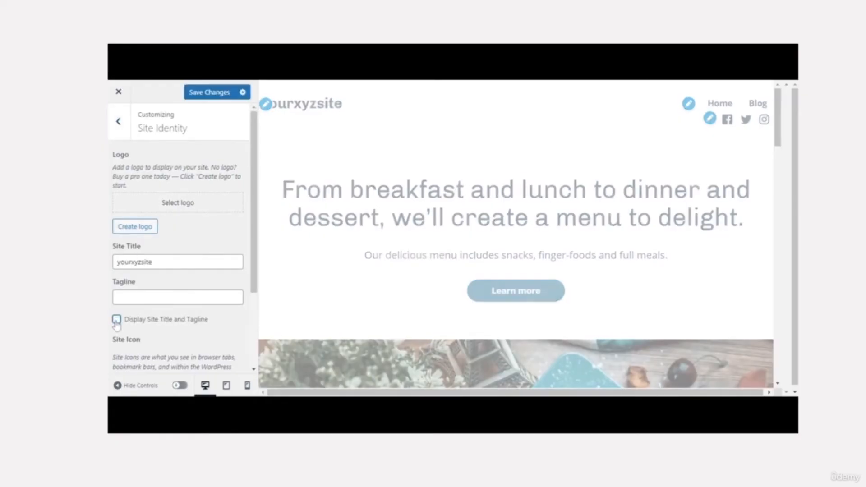
left_click(117, 320)
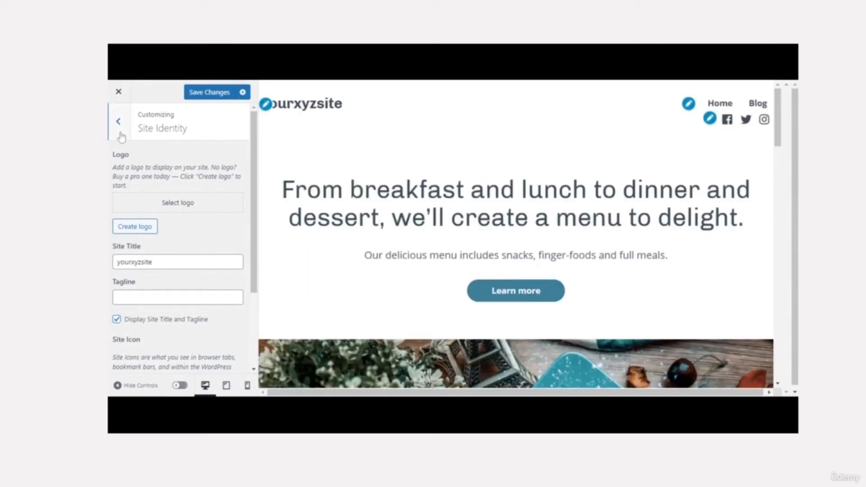
left_click(120, 131)
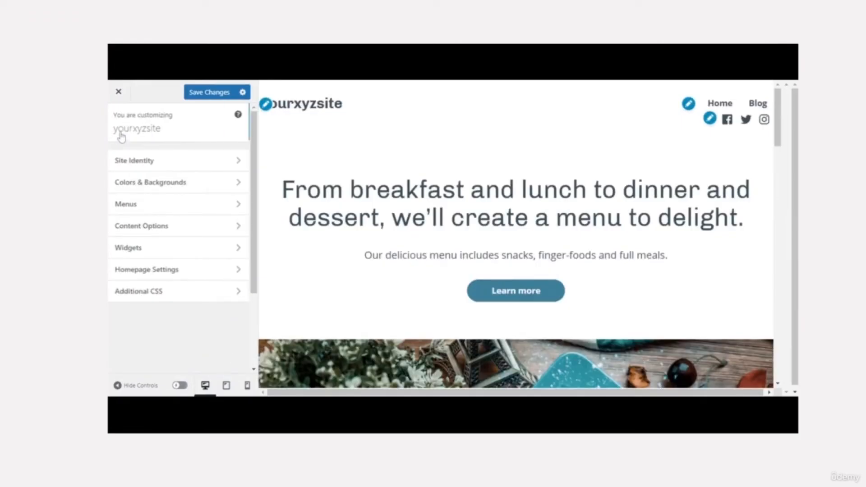
- Try tan, pink and green page backgrounds, then settle on pale yellow
left_click(229, 187)
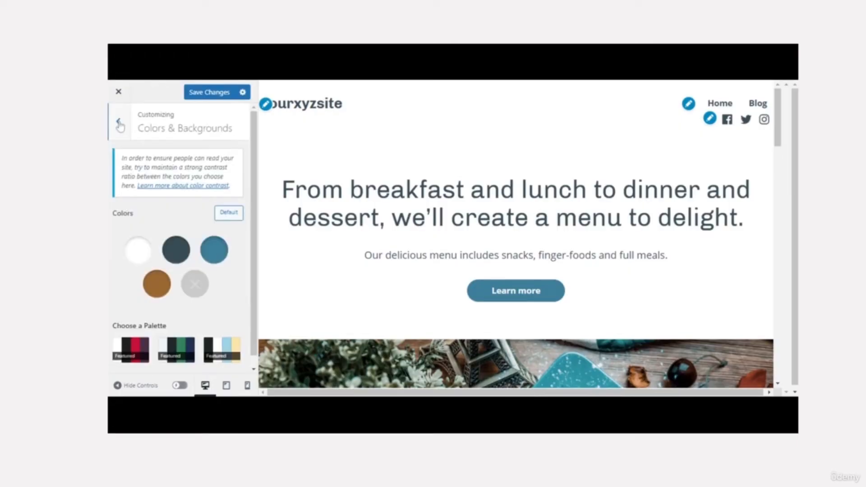
left_click(176, 247)
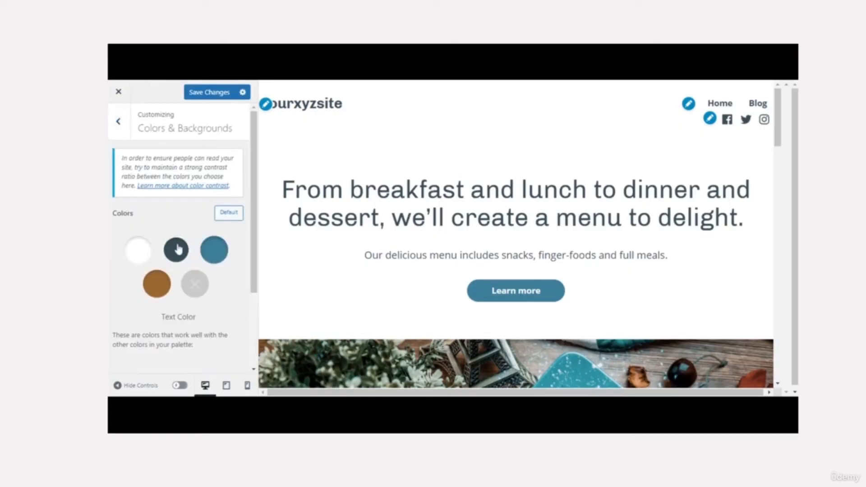
left_click(138, 251)
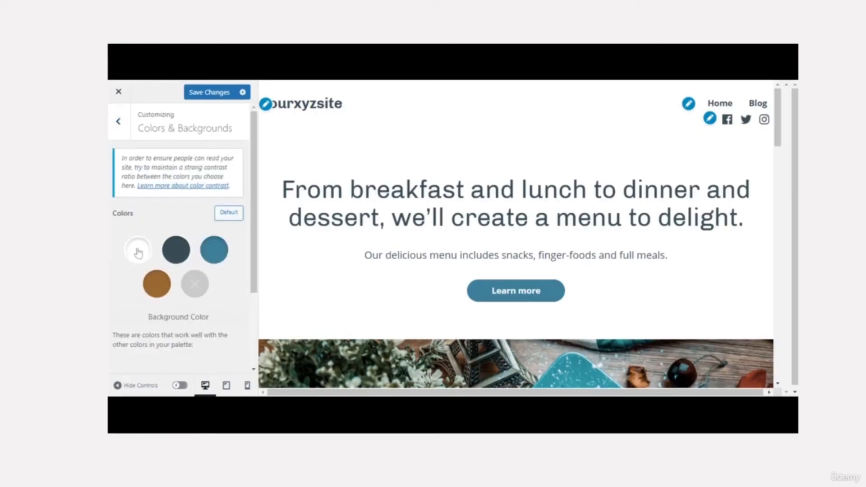
scroll(255, 257, "down", 3)
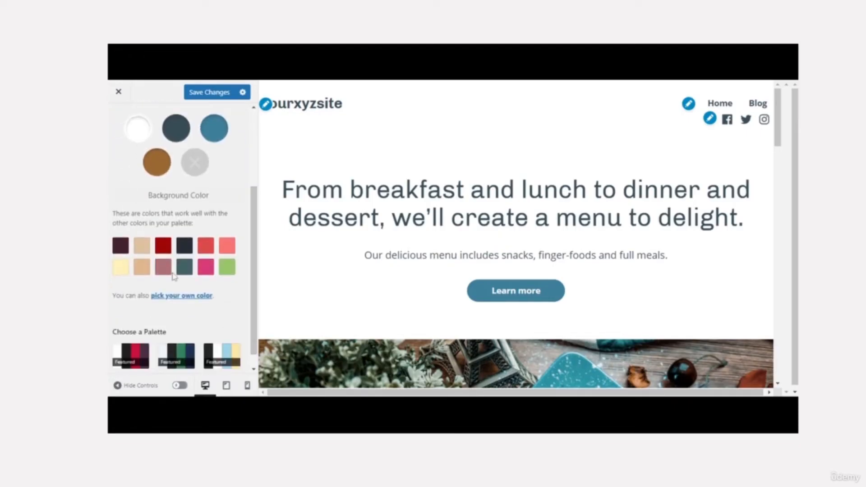
left_click(142, 270)
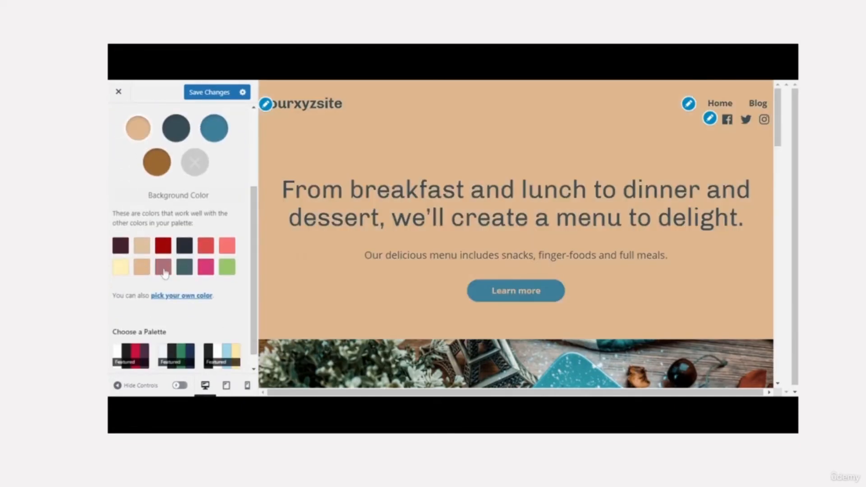
left_click(212, 270)
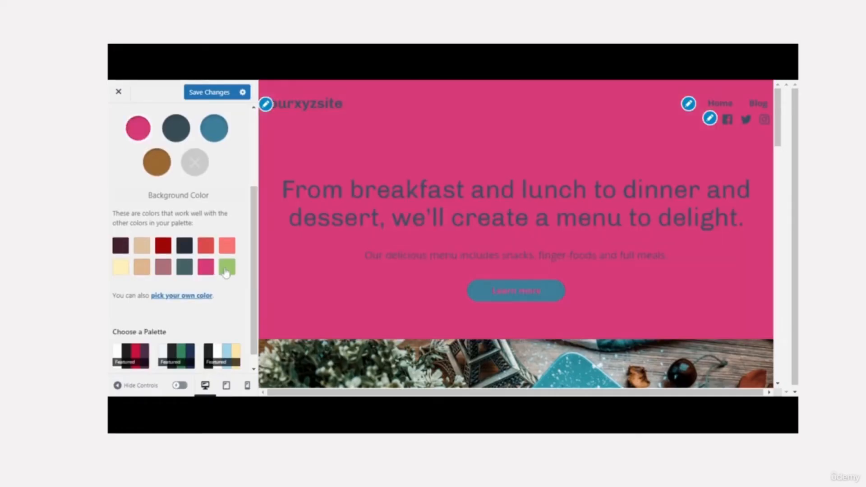
left_click(225, 271)
left_click(121, 270)
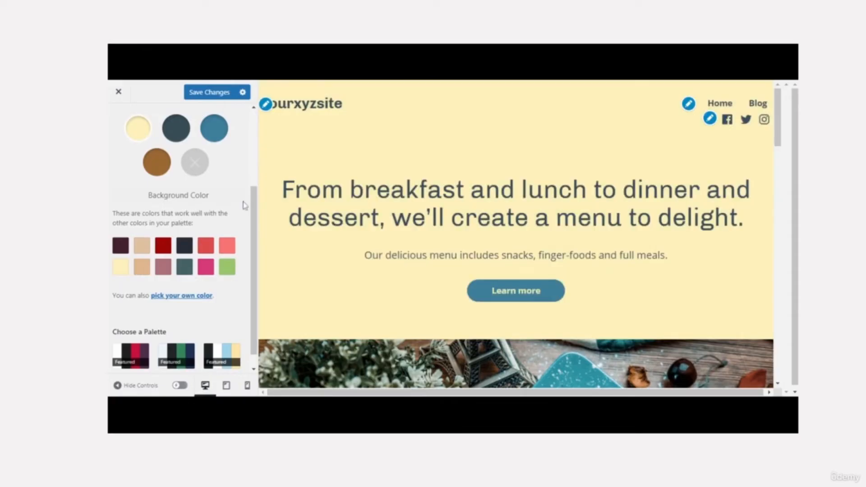
left_click_drag(254, 209, 255, 134)
left_click(118, 121)
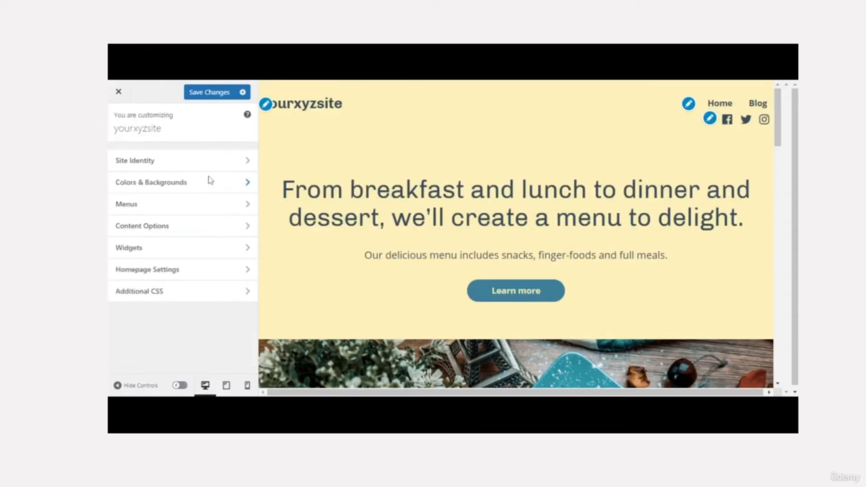
- Inspect the Primary menu and nudge its Home item
left_click(208, 212)
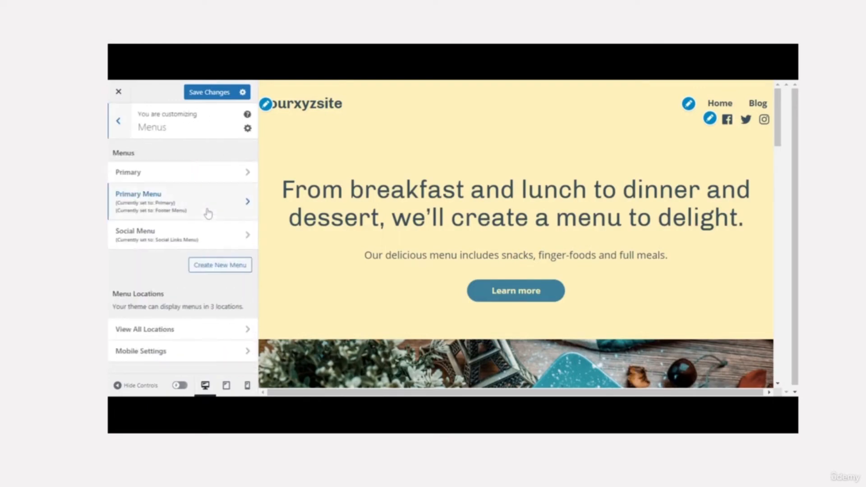
left_click(224, 182)
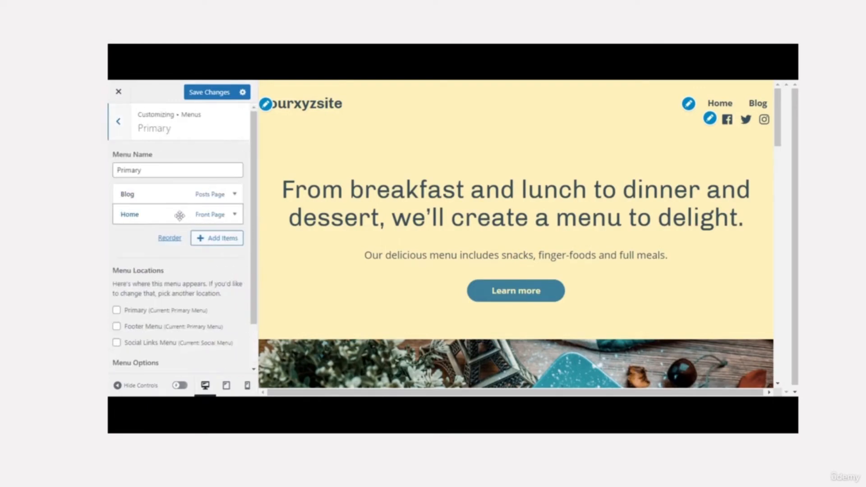
left_click_drag(179, 216, 180, 216)
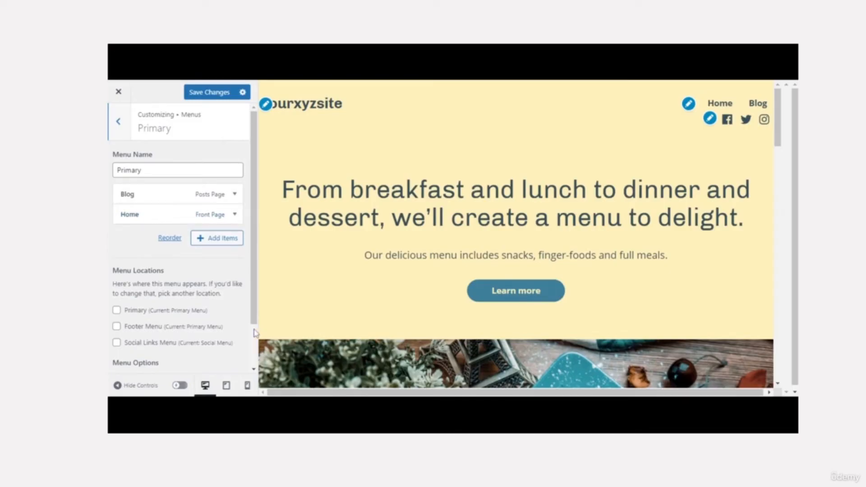
scroll(254, 333, "down", 2)
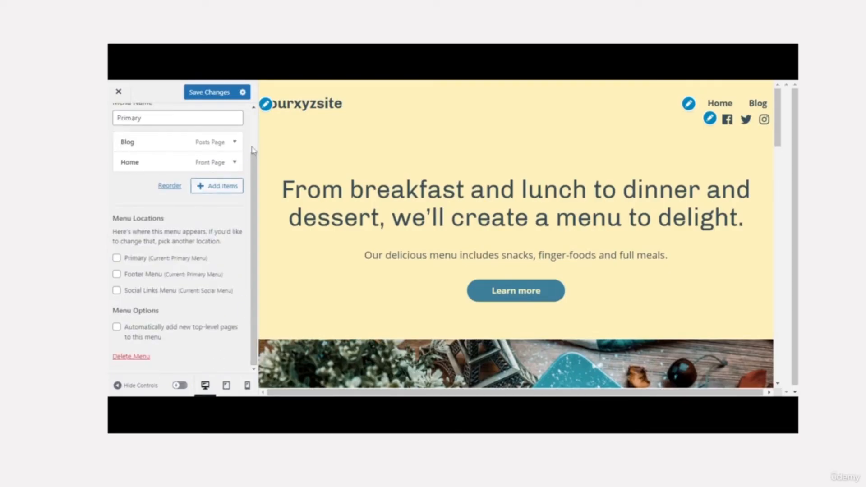
scroll(167, 145, "up", 2)
left_click(118, 120)
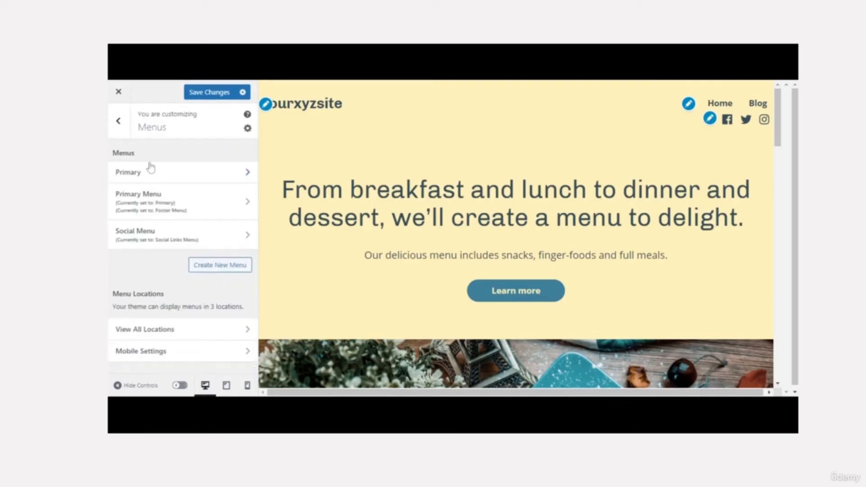
- Remove the Primary Menu from the Footer location, reassign it, and check the footer in the preview
left_click(187, 208)
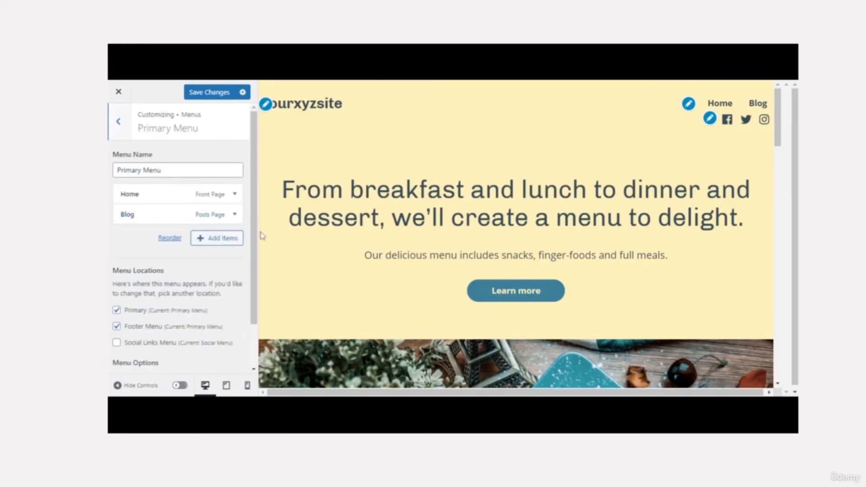
left_click_drag(256, 248, 255, 263)
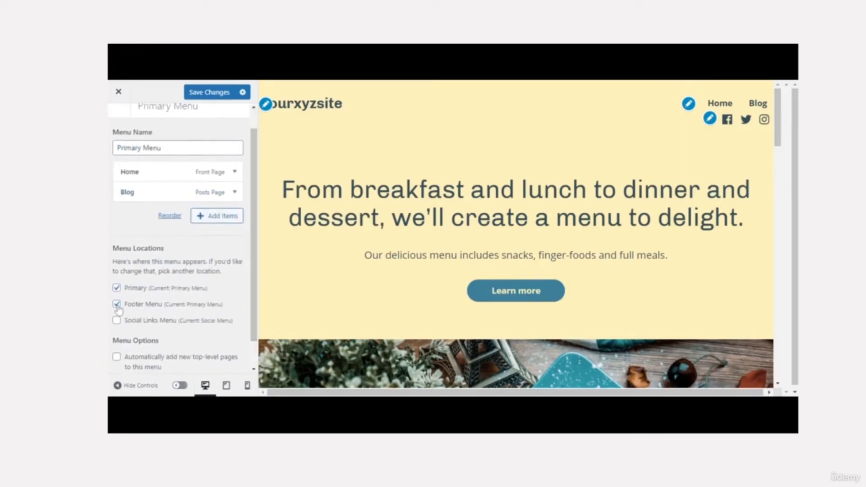
left_click(117, 305)
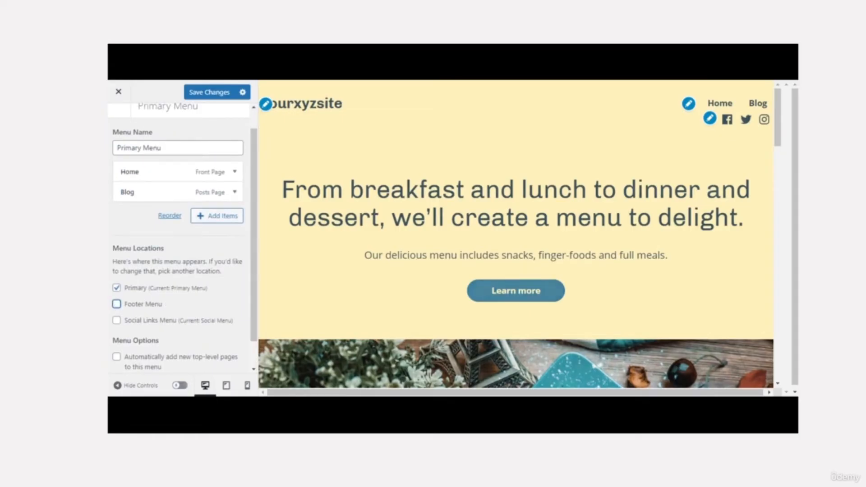
left_click(235, 173)
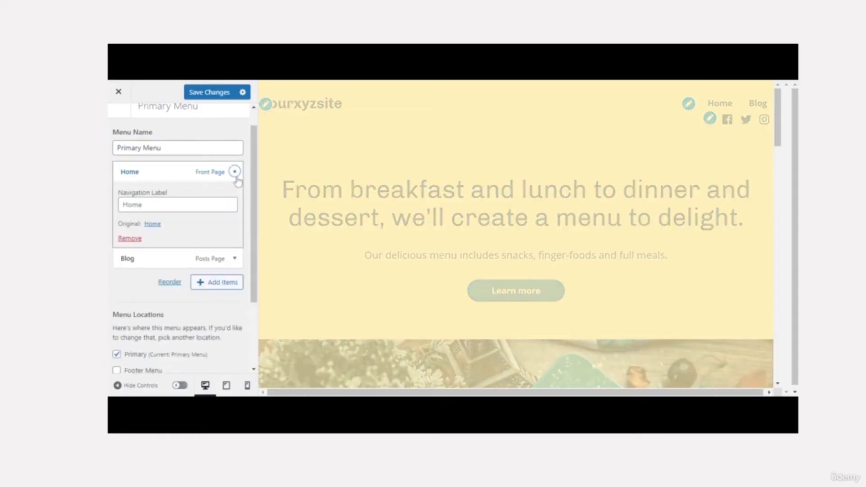
left_click(235, 173)
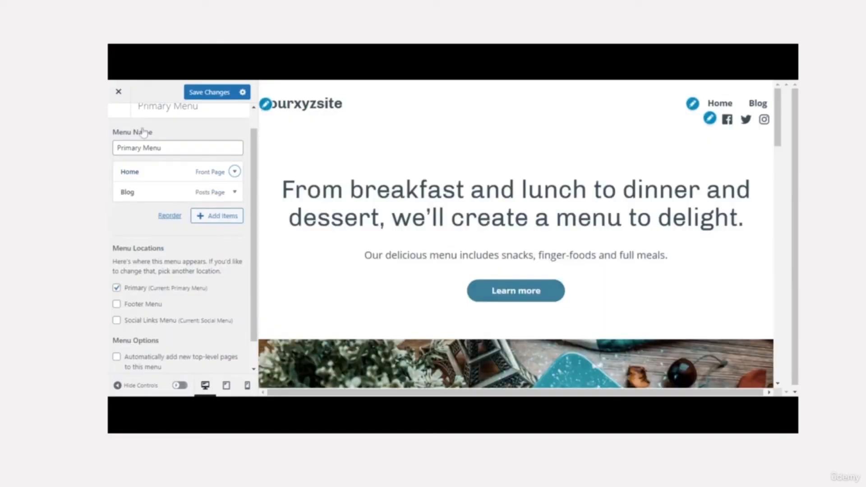
left_click(117, 305)
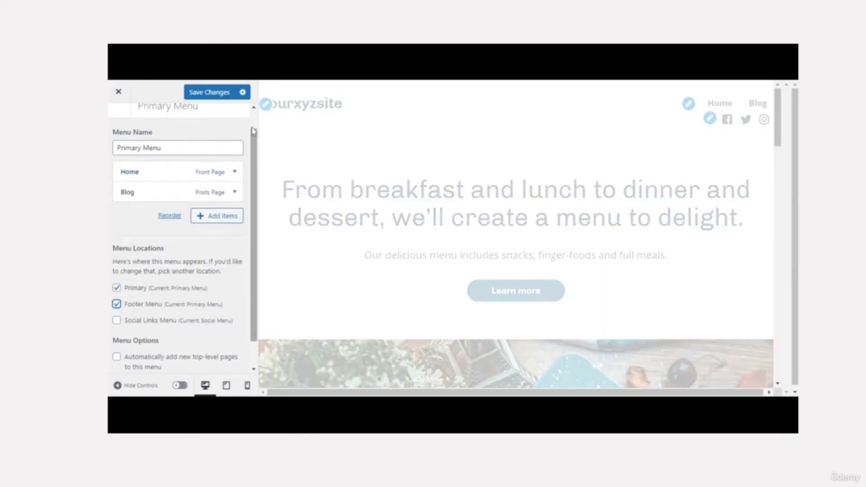
scroll(254, 131, "up", 1)
scroll(254, 131, "up", 1)
left_click(117, 120)
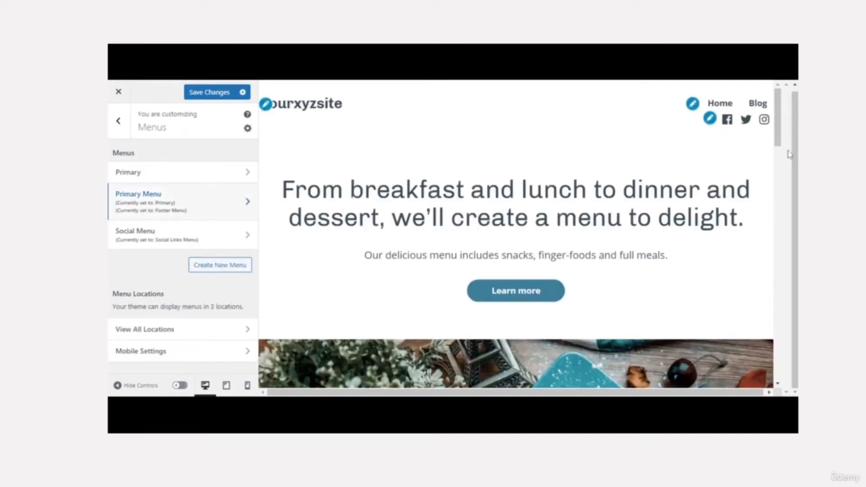
left_click_drag(777, 145, 776, 377)
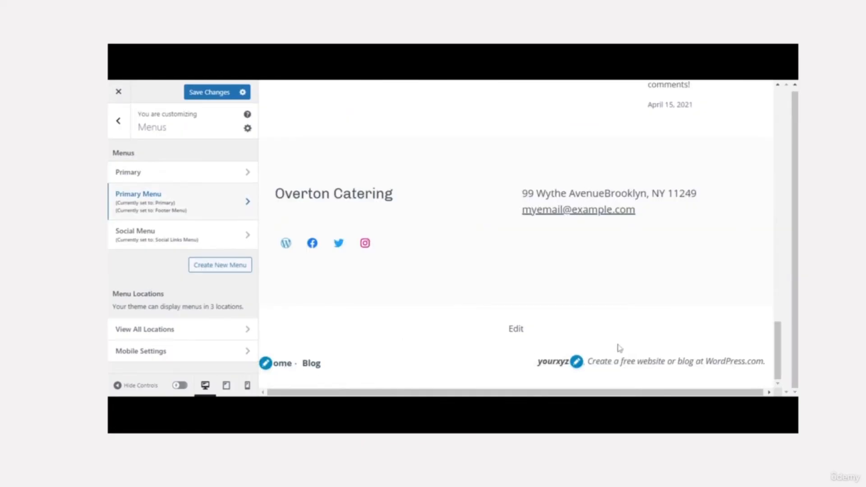
left_click_drag(781, 335, 752, 92)
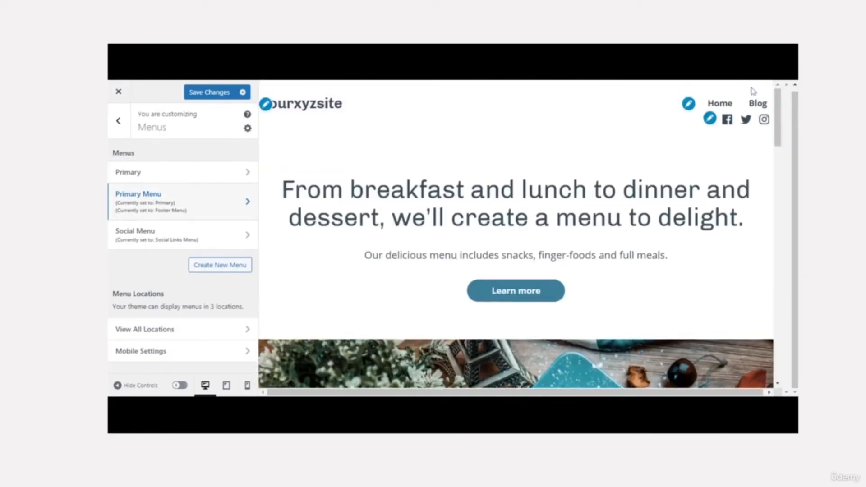
- Unassign the Social Menu from Social Links, removing the header's Facebook, Twitter and Instagram icons
left_click(710, 119)
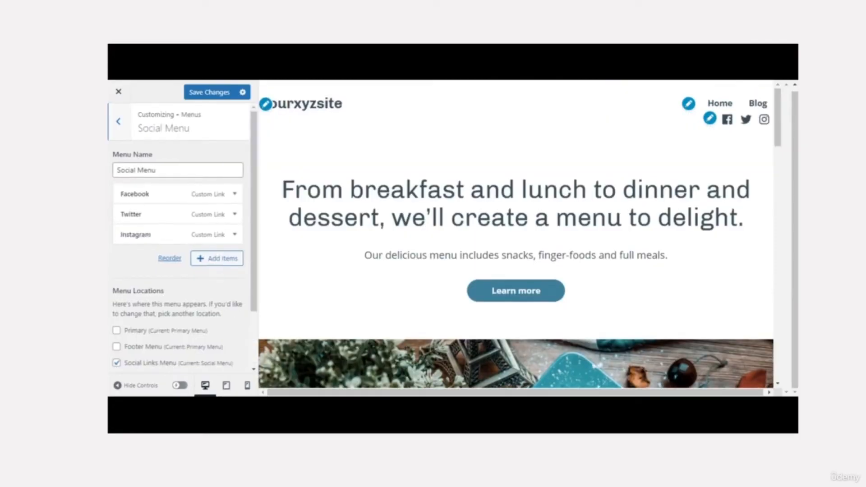
left_click(235, 195)
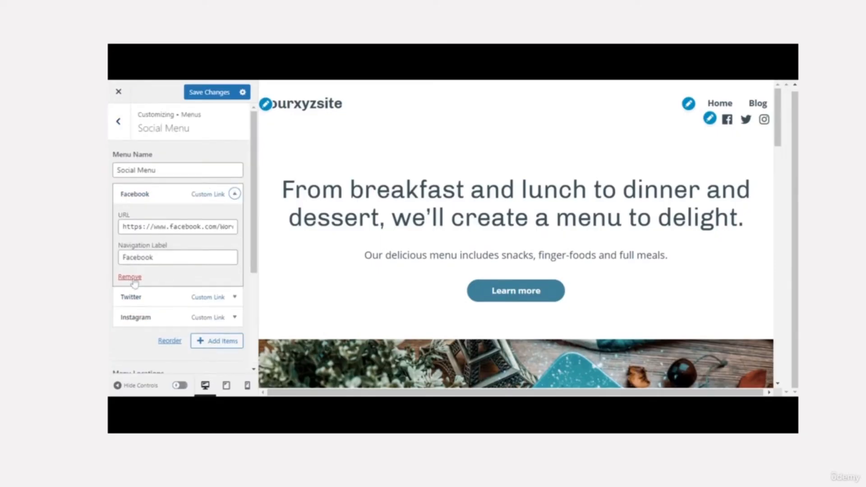
left_click(235, 194)
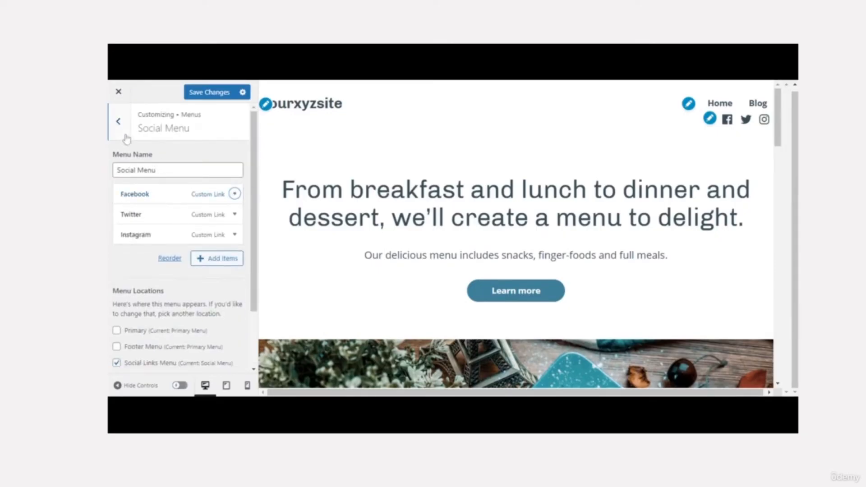
left_click(117, 364)
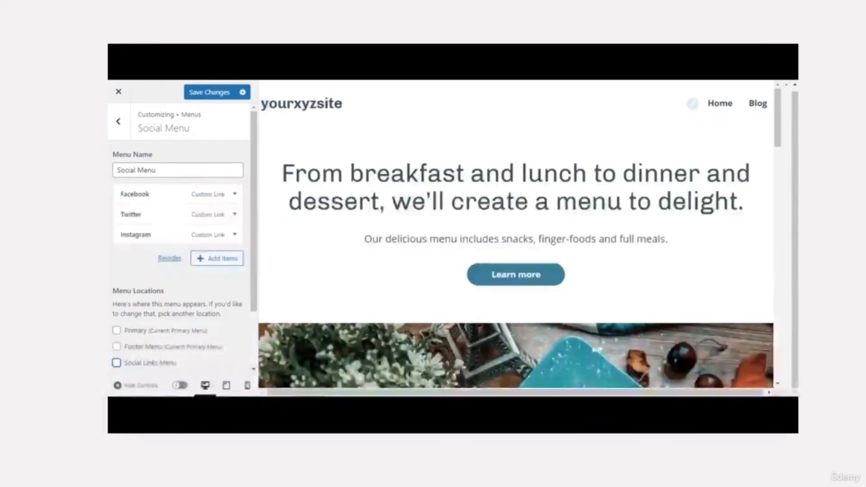
left_click(116, 363)
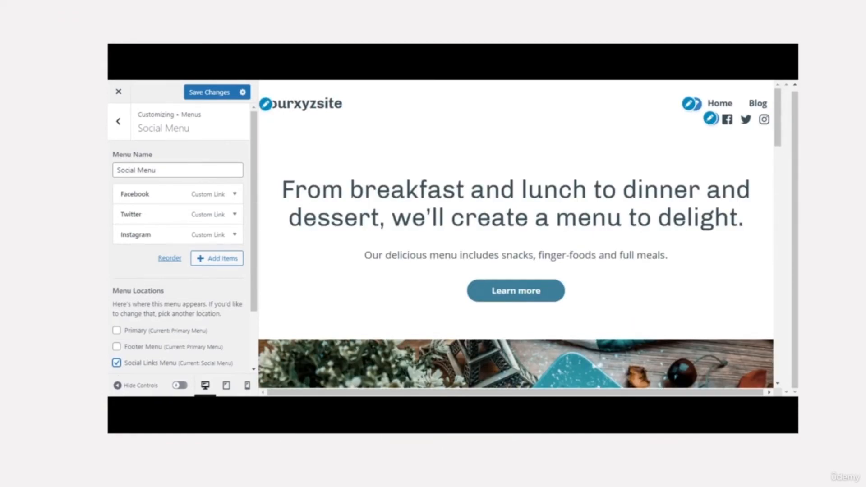
left_click(117, 364)
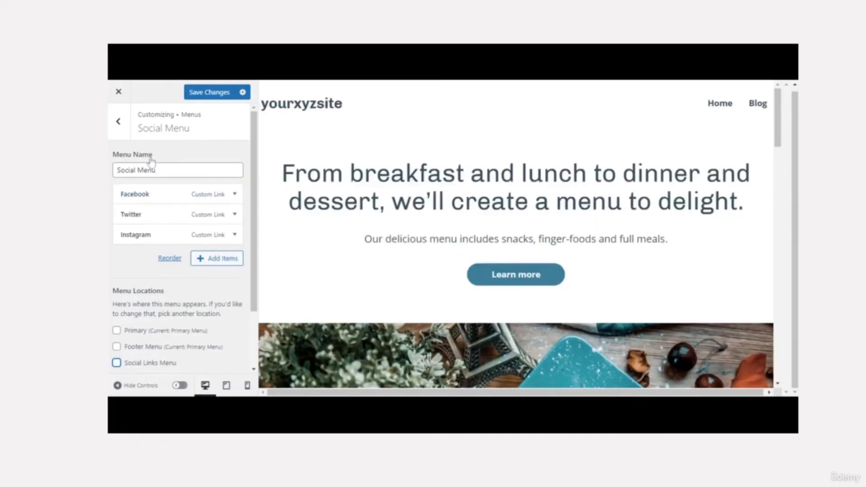
left_click(124, 129)
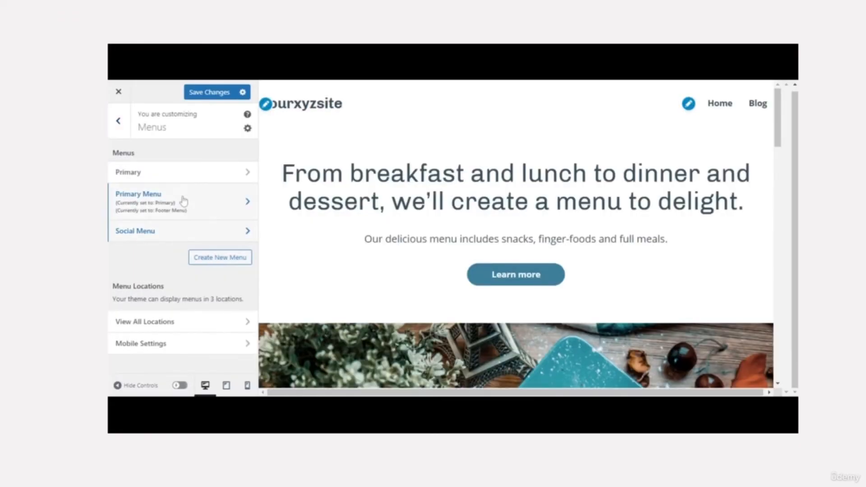
- Review which menu is assigned to each location under View All Locations
left_click(224, 330)
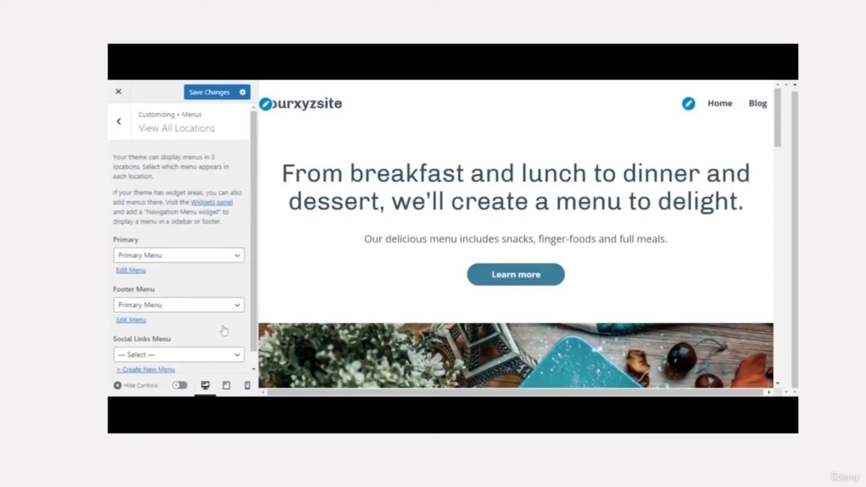
scroll(254, 367, "down", 1)
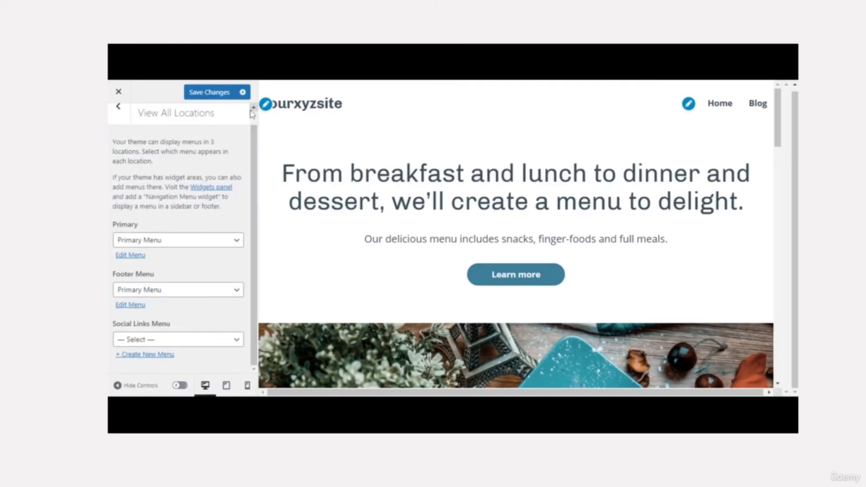
scroll(149, 125, "up", 1)
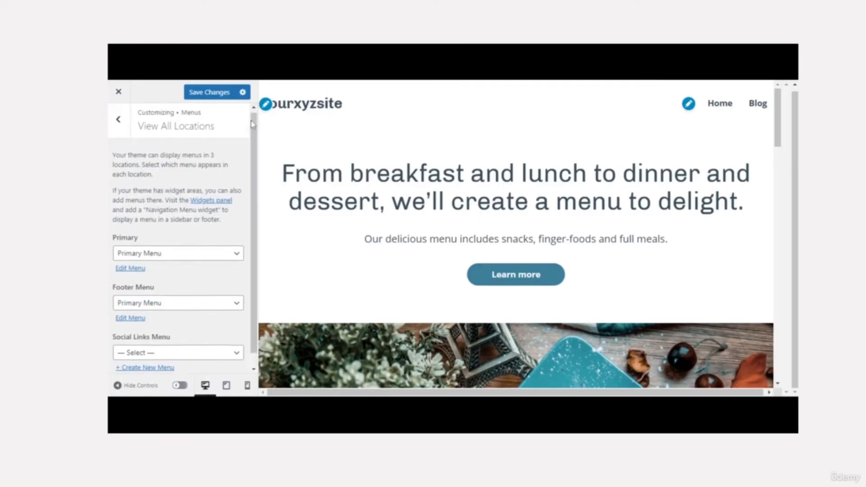
left_click(120, 122)
- In mobile preview, turn 'Display mobile menu on the side' off and back on
left_click(203, 345)
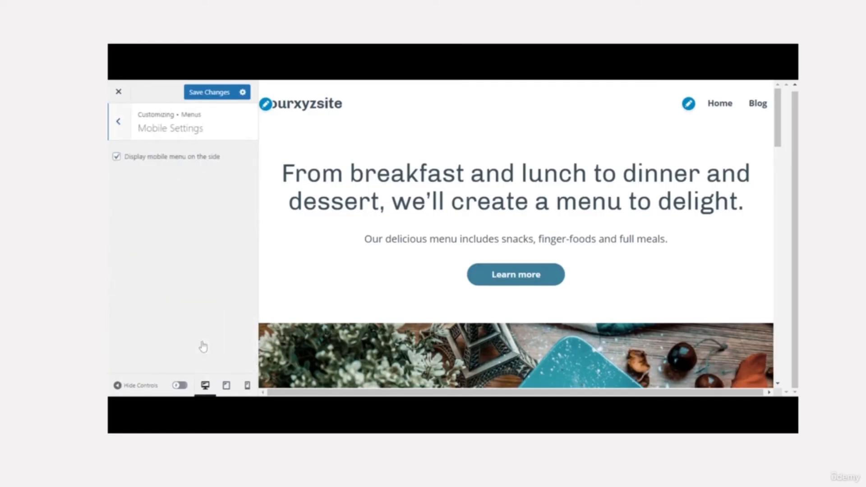
left_click(116, 158)
left_click(247, 386)
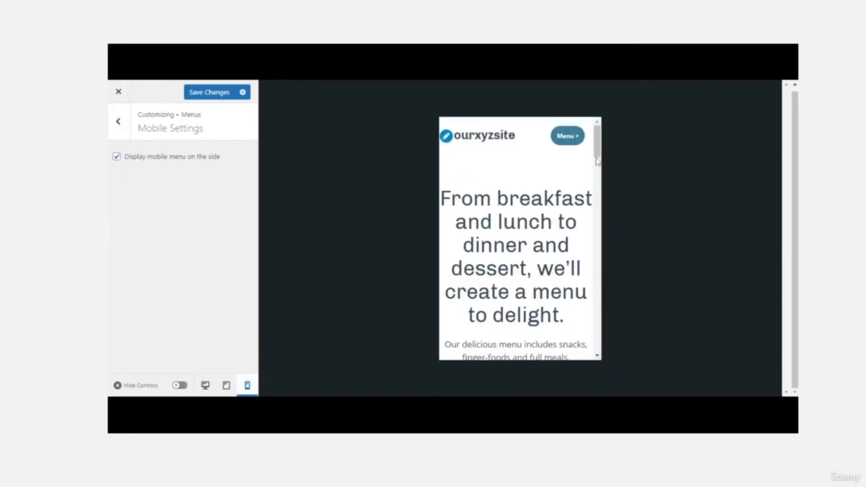
left_click(574, 139)
left_click(574, 139)
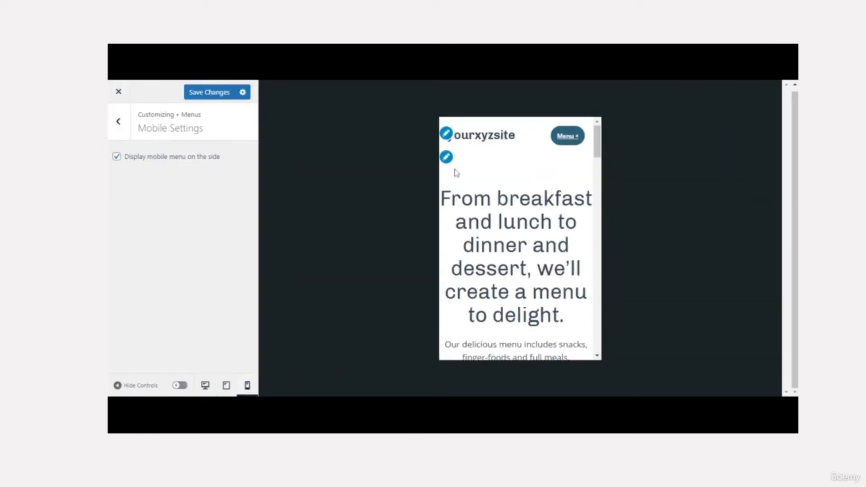
left_click(117, 156)
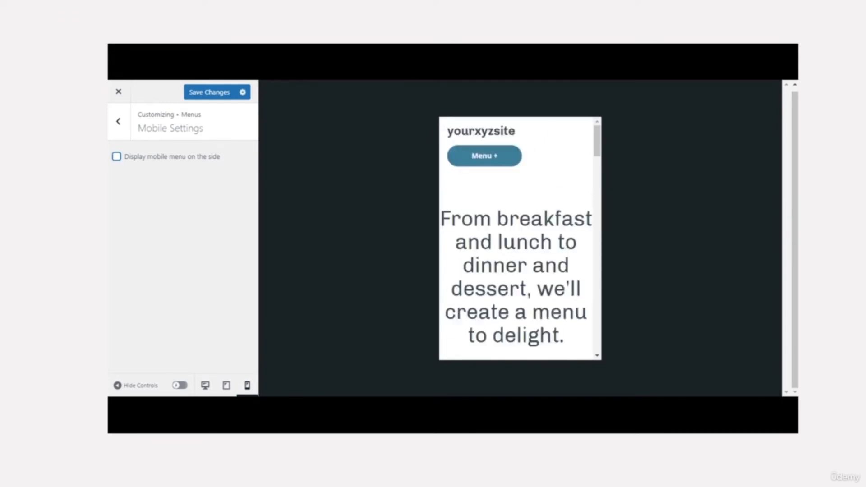
left_click(494, 158)
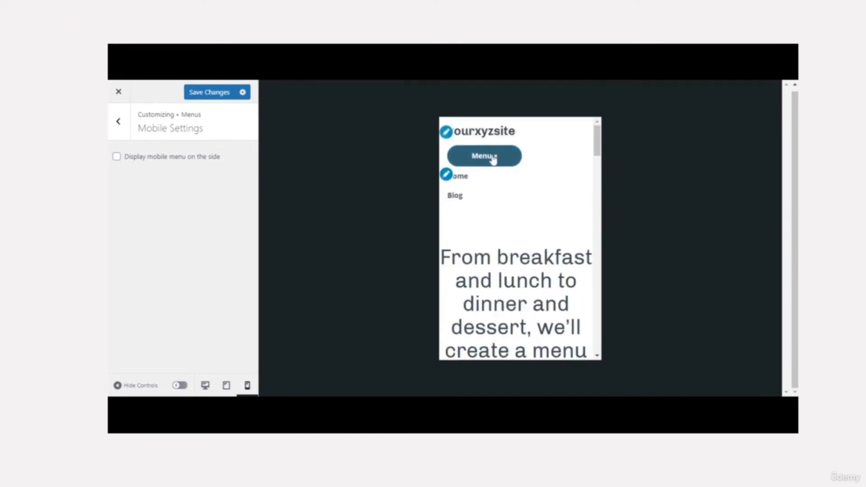
left_click(493, 158)
left_click(116, 156)
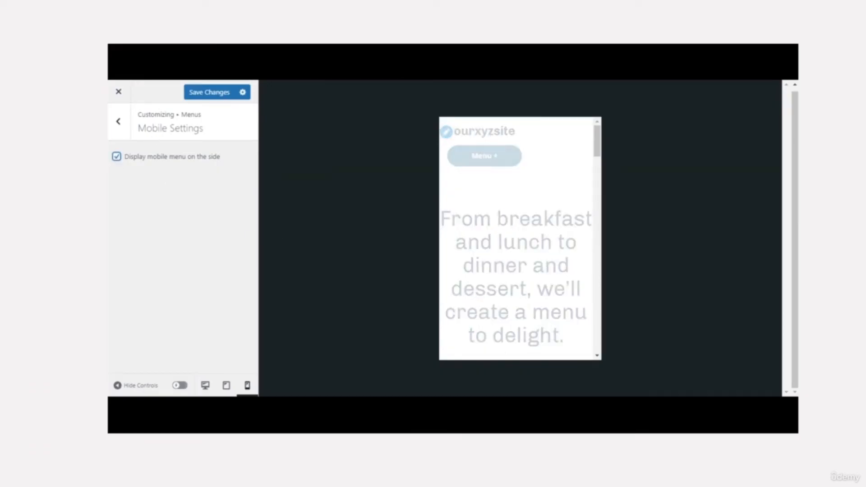
left_click(119, 124)
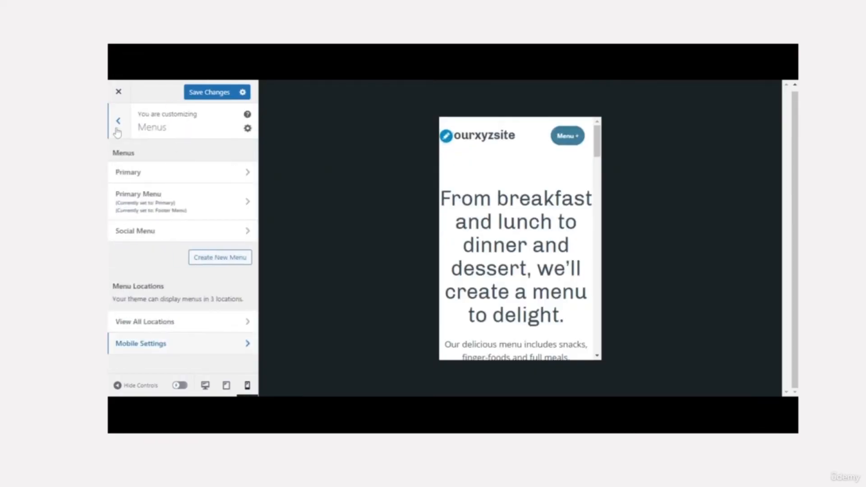
left_click(117, 132)
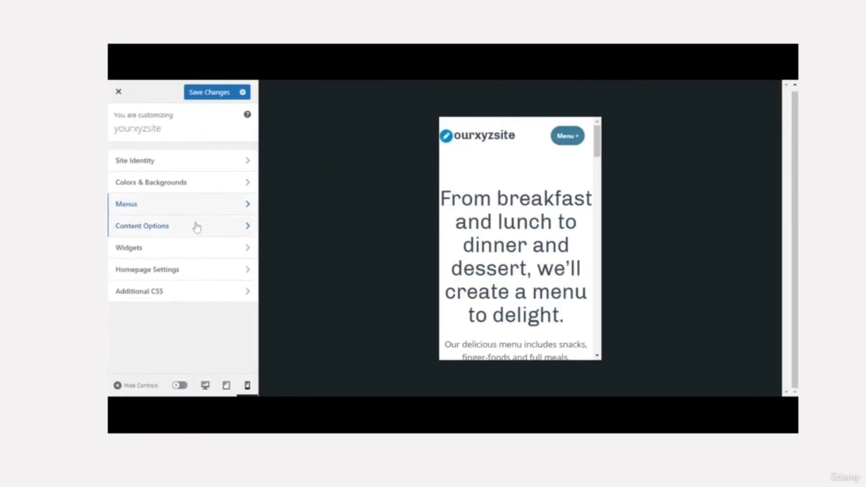
- Return the preview to desktop width and create 'New Menu' for the Primary location
left_click(233, 209)
left_click(205, 386)
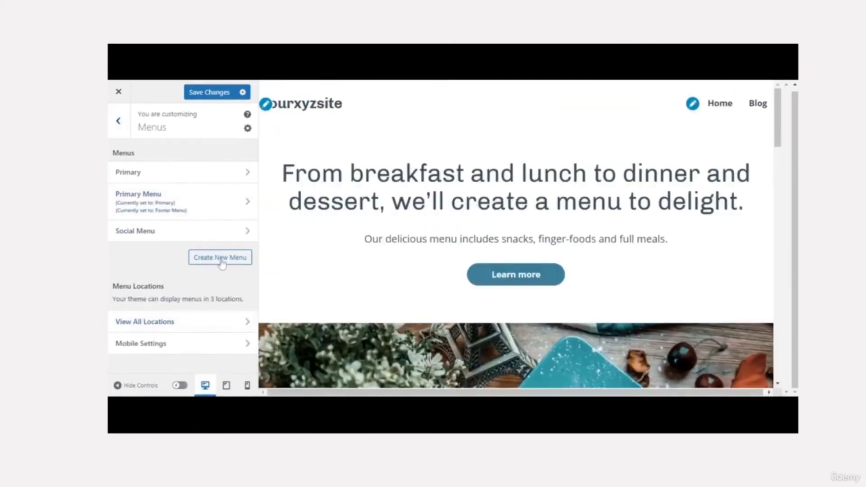
left_click(221, 259)
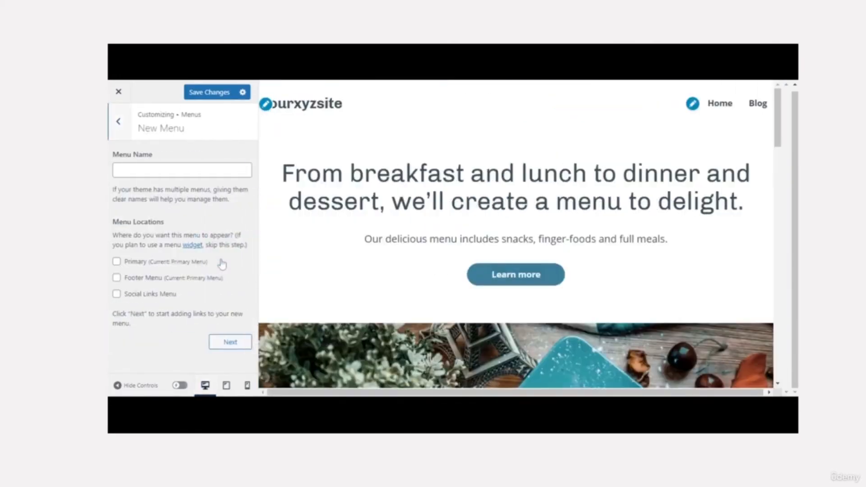
left_click(182, 170)
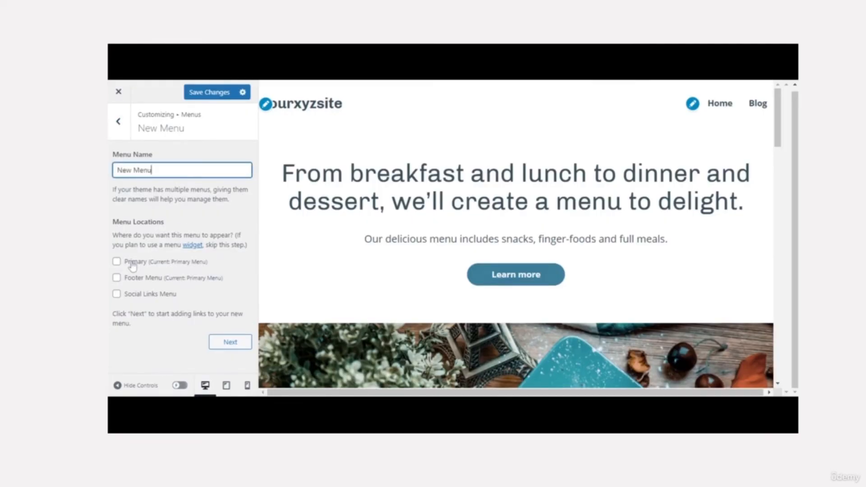
left_click(117, 261)
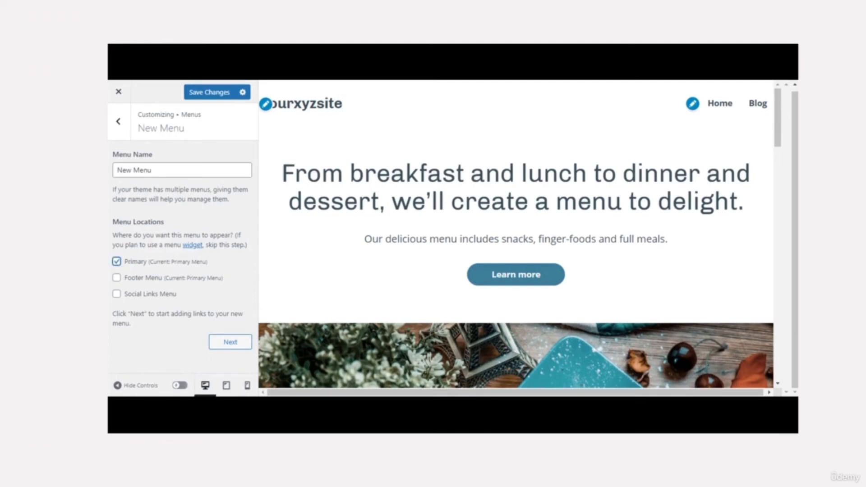
left_click(229, 342)
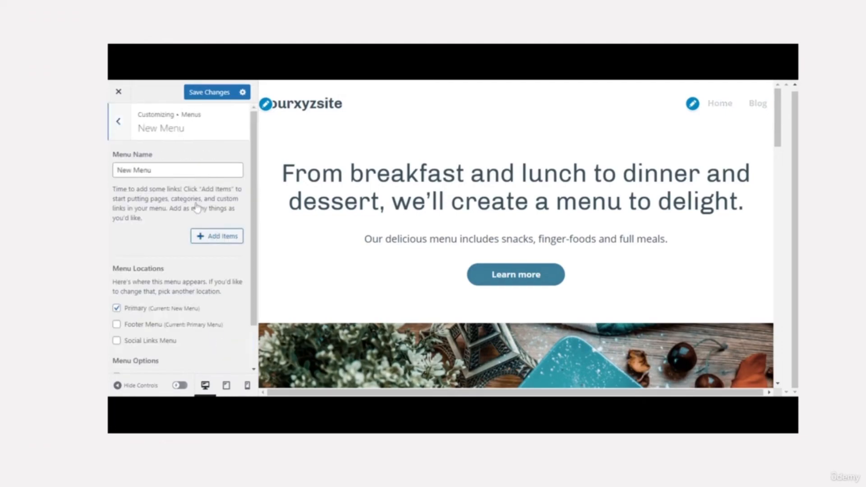
left_click(206, 237)
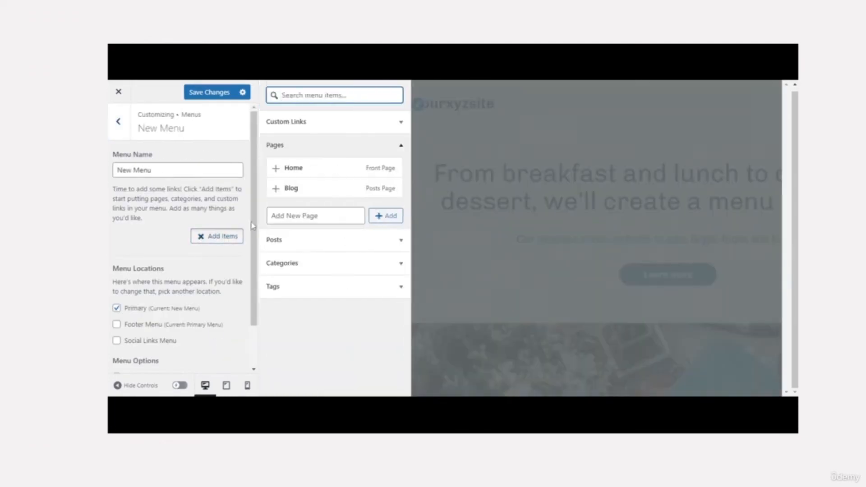
- Browse Posts and Pages, type then delete a 'Cooking Tips' page name, and close the picker
left_click(340, 245)
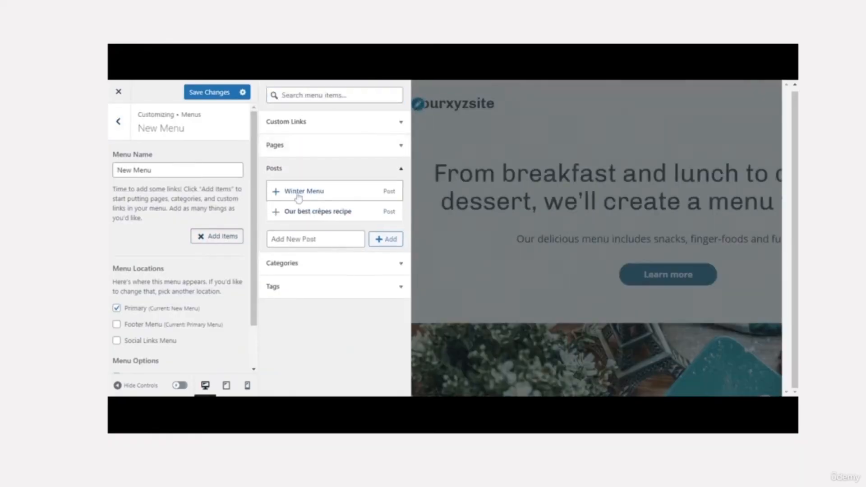
left_click(309, 179)
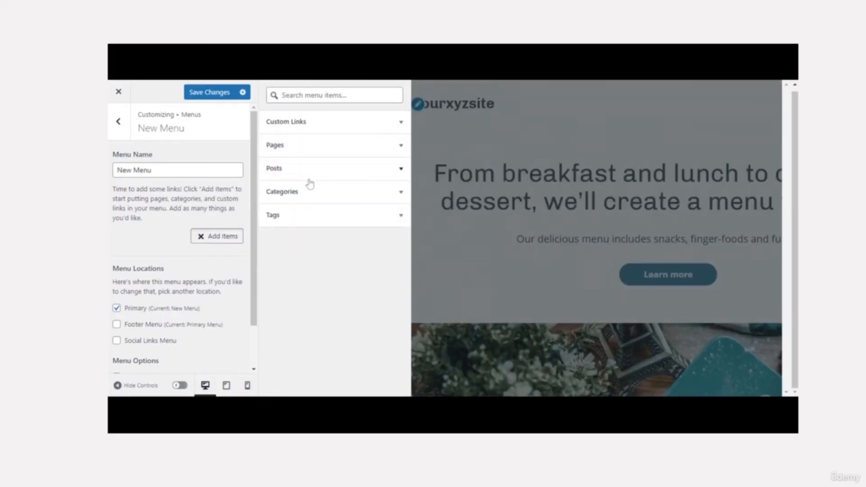
left_click(317, 149)
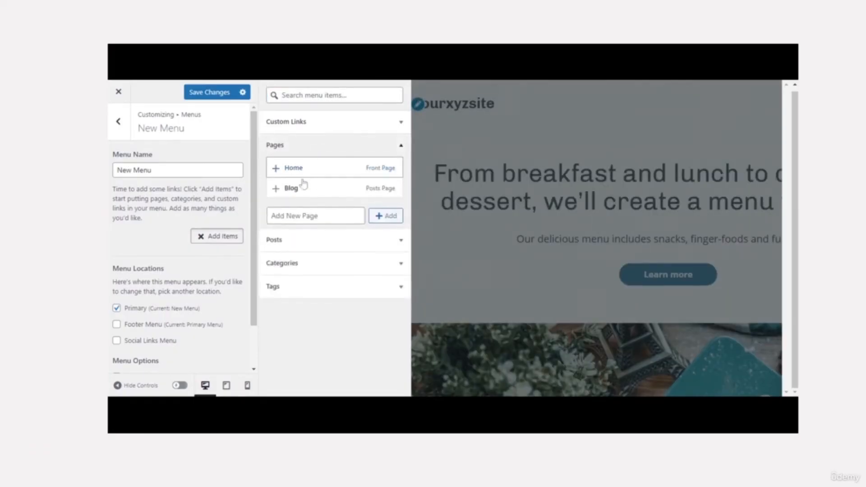
left_click(316, 216)
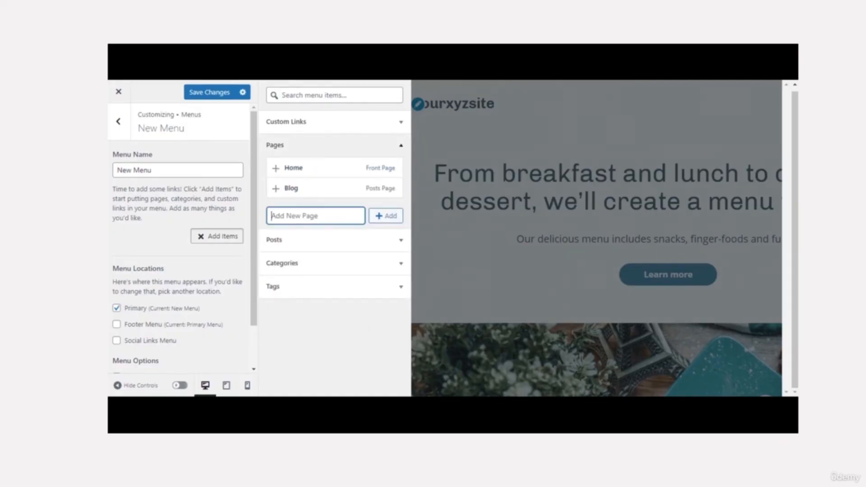
type("C")
key("ctrl+shift+Left")
key("ctrl+shift+Left")
key("BackSpace")
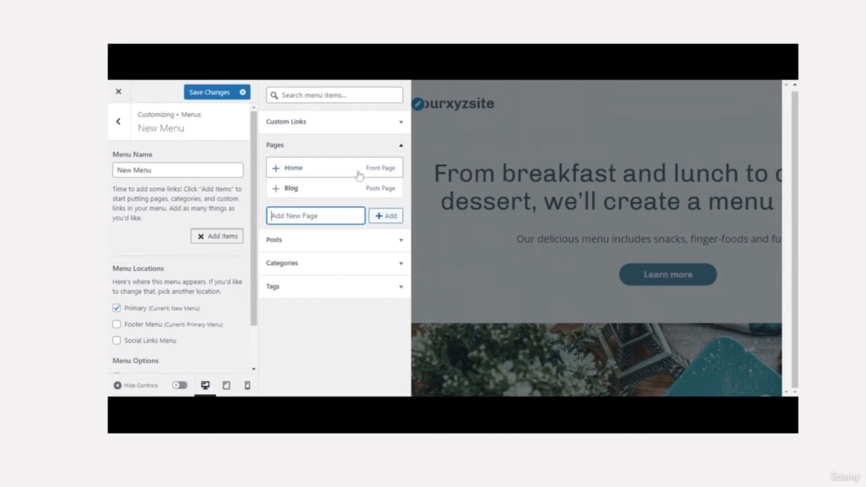
left_click(383, 151)
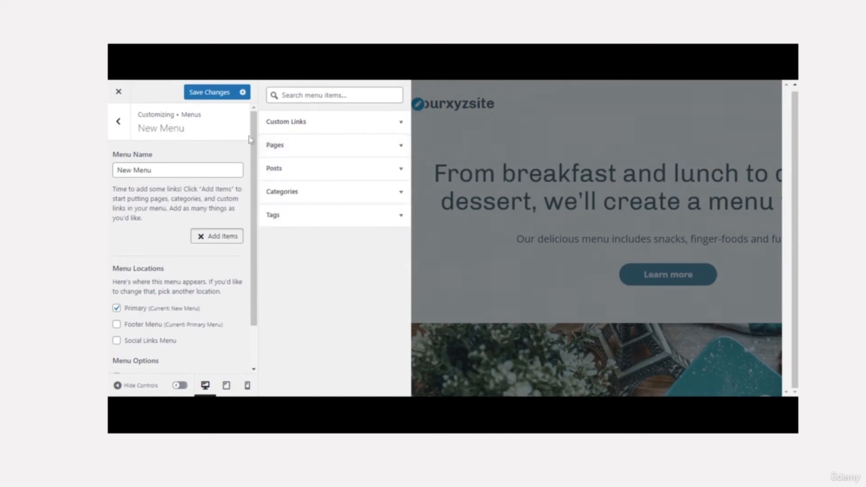
left_click(123, 128)
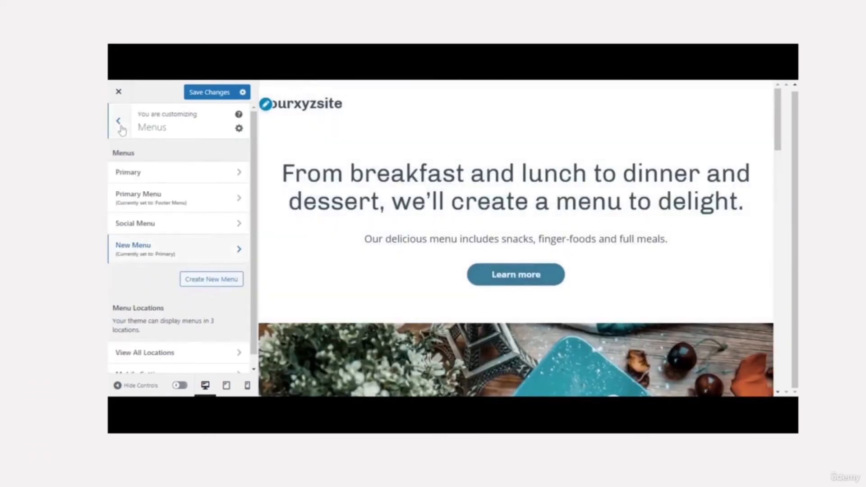
- Save the Customizer changes and confirm Home is the static homepage
left_click(118, 121)
left_click(205, 96)
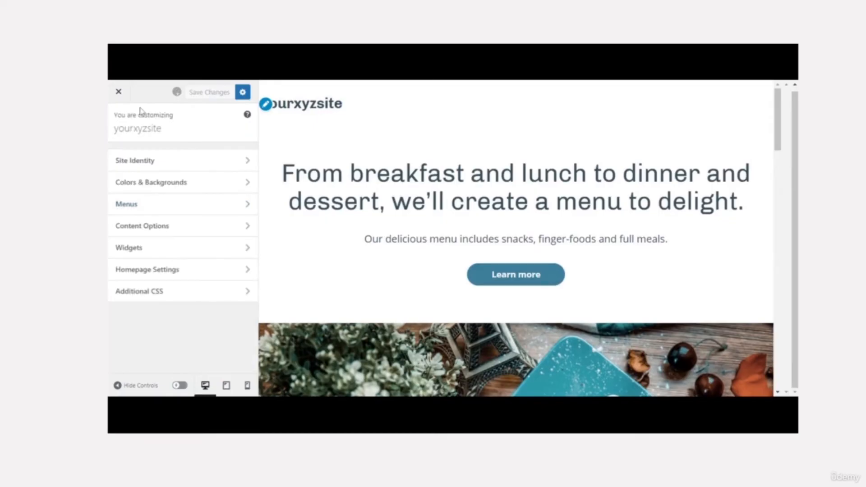
left_click(210, 269)
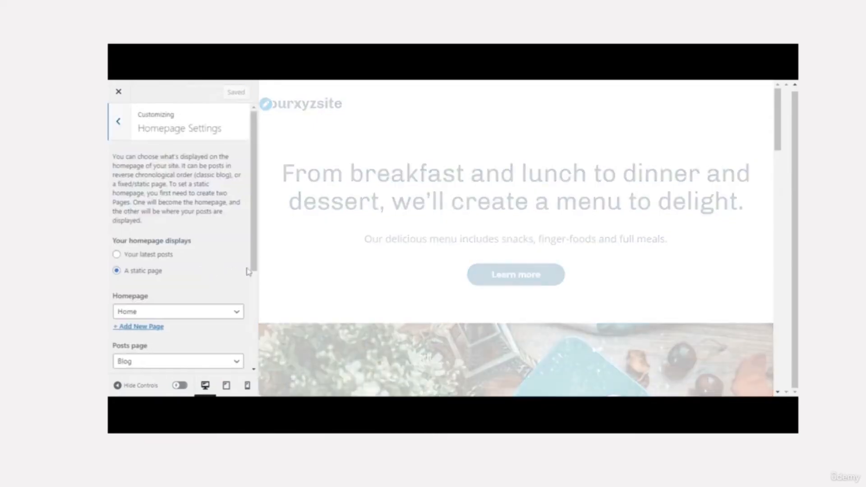
scroll(252, 261, "down", 3)
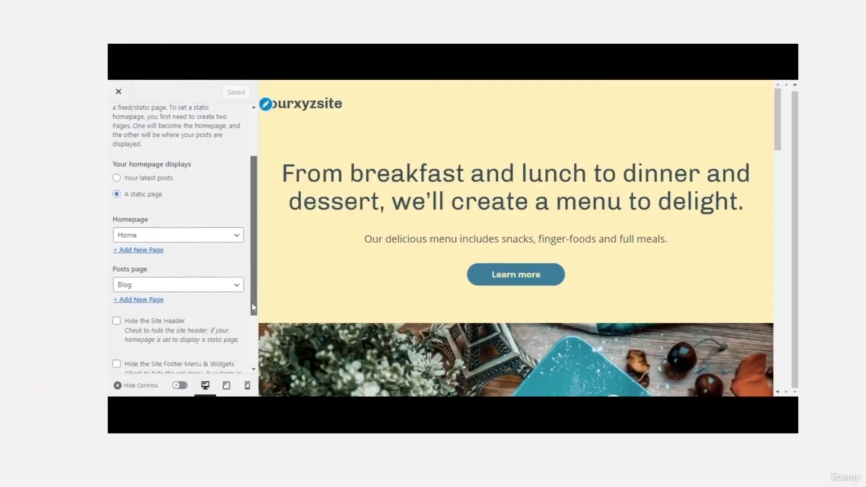
left_click(232, 239)
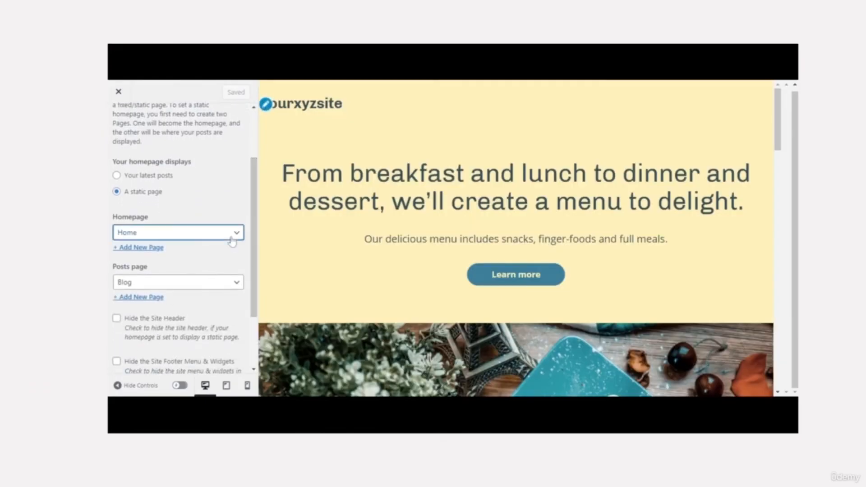
- Check that Blog is the posts page and review the Hide options
left_click(208, 289)
left_click(207, 290)
left_click(207, 289)
left_click(255, 141)
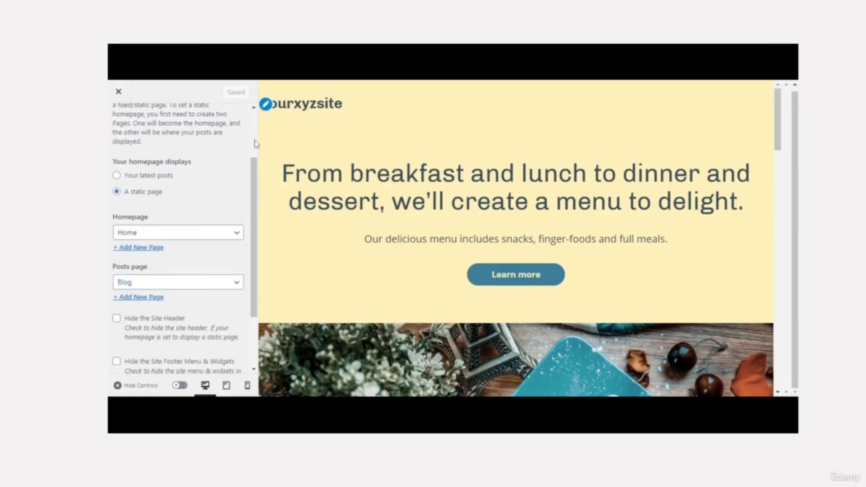
scroll(256, 143, "up", 2)
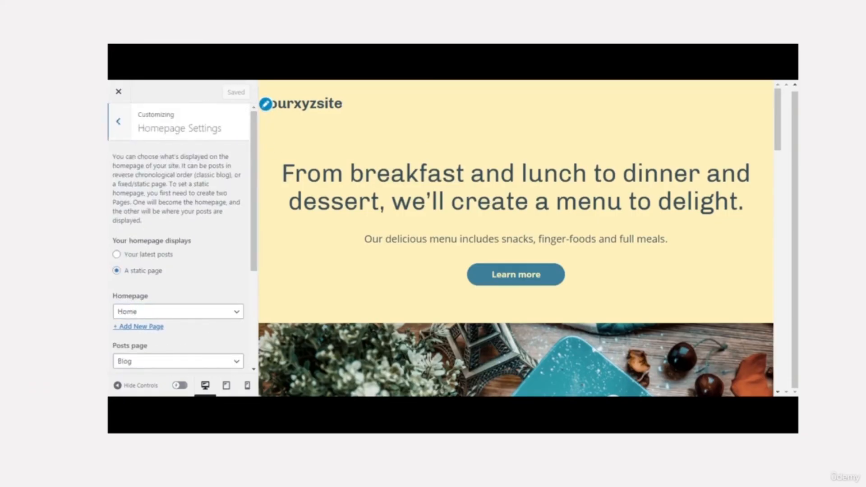
scroll(254, 278, "down", 3)
scroll(254, 280, "up", 3)
scroll(253, 281, "down", 3)
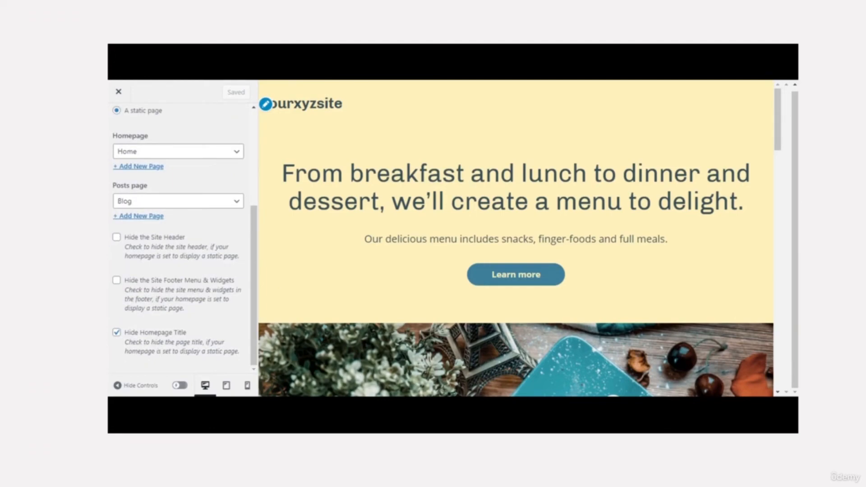
- Toggle Hide Homepage Title, hide the site header, and try latest posts before restoring a static page
left_click(116, 333)
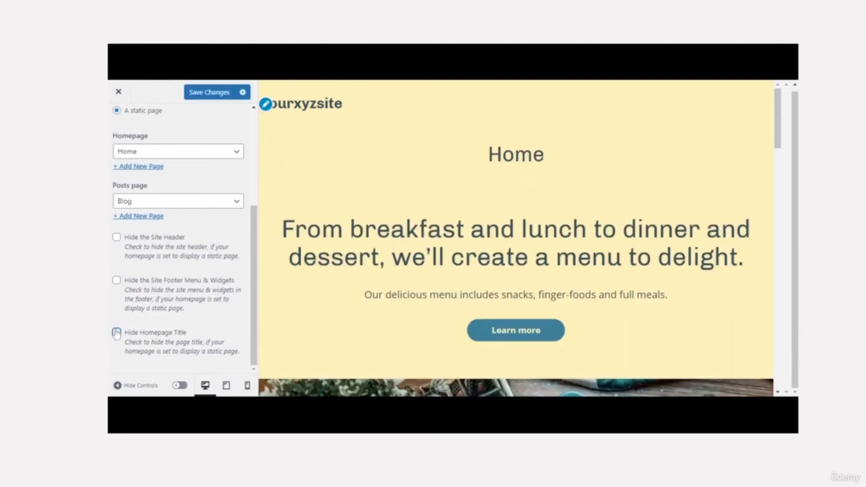
left_click(116, 333)
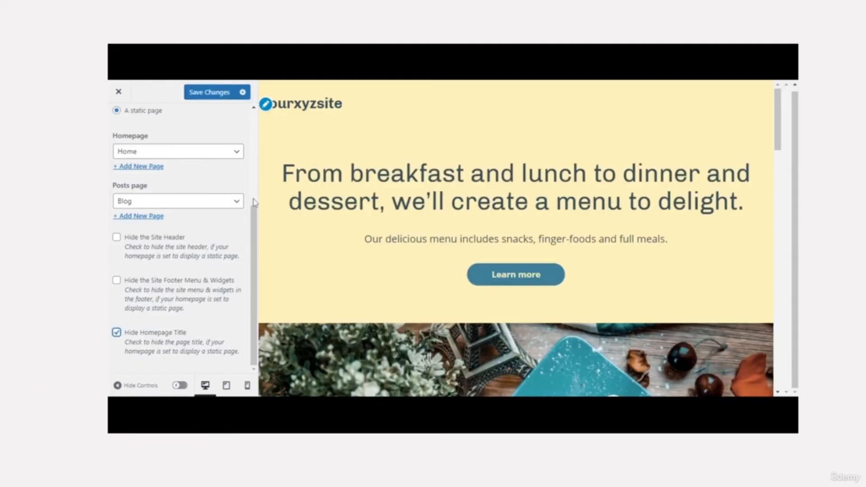
left_click(116, 238)
scroll(253, 200, "up", 5)
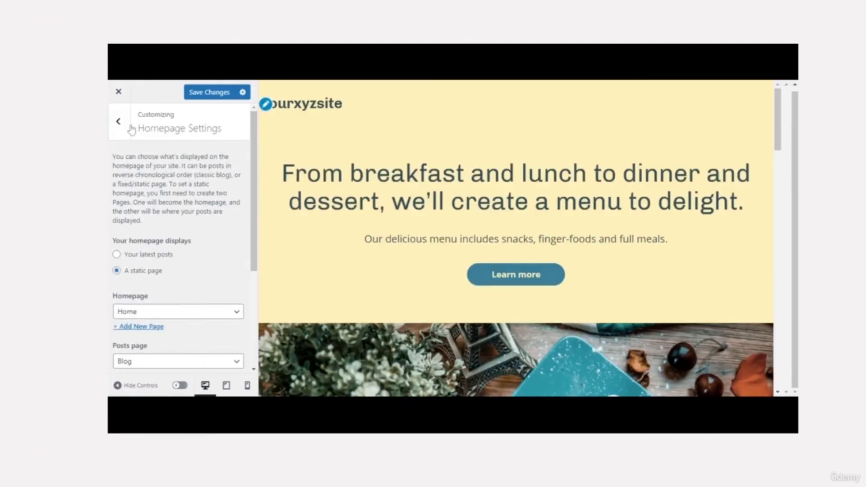
left_click(116, 255)
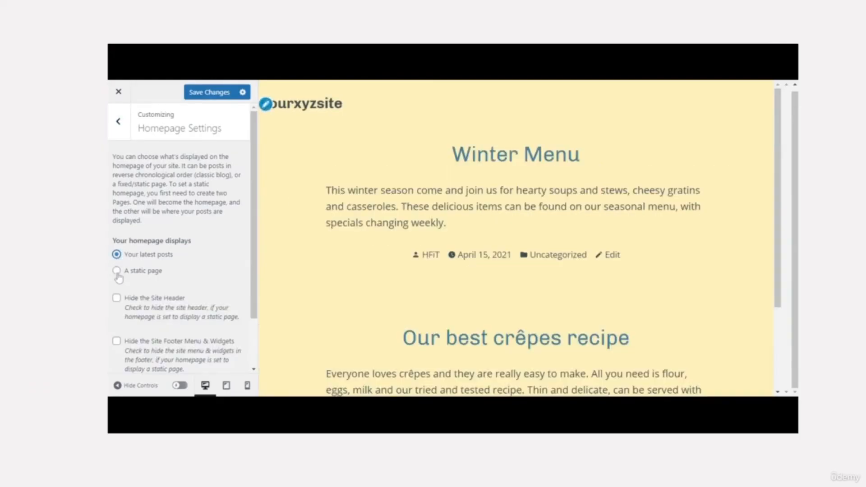
left_click(117, 272)
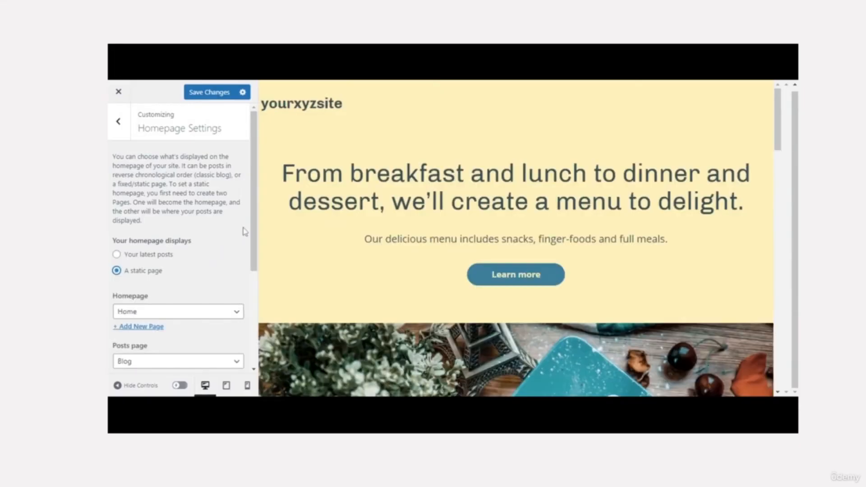
left_click(118, 130)
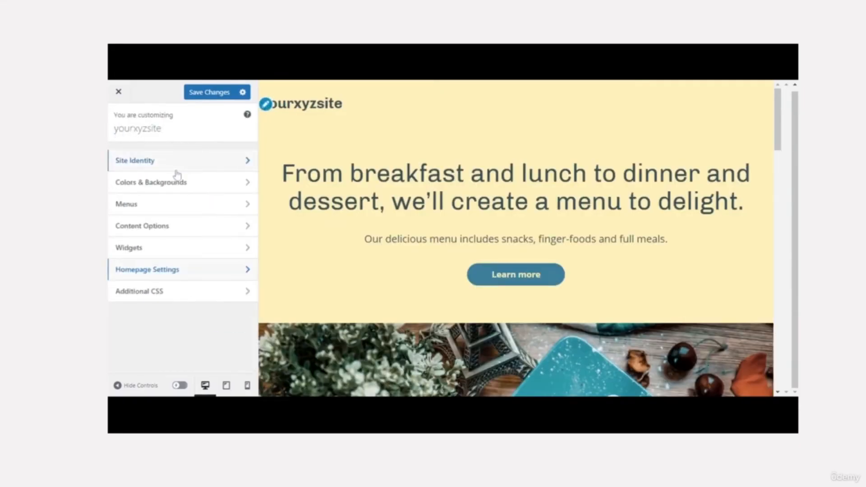
- Add an Instagram widget to the Footer widget area and return to the footer area list
left_click(191, 294)
left_click(117, 125)
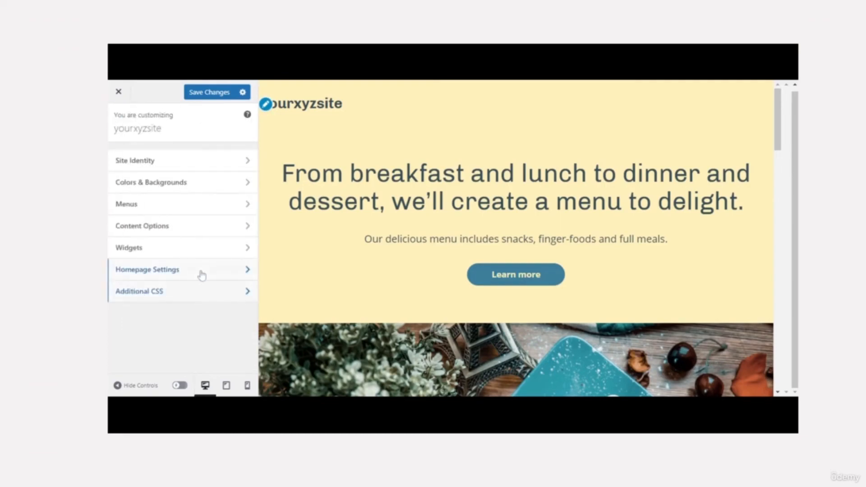
left_click(191, 252)
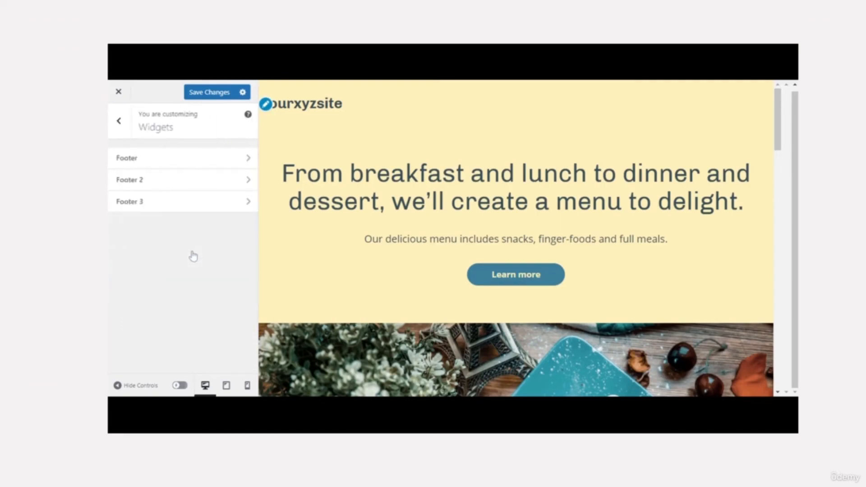
left_click(171, 166)
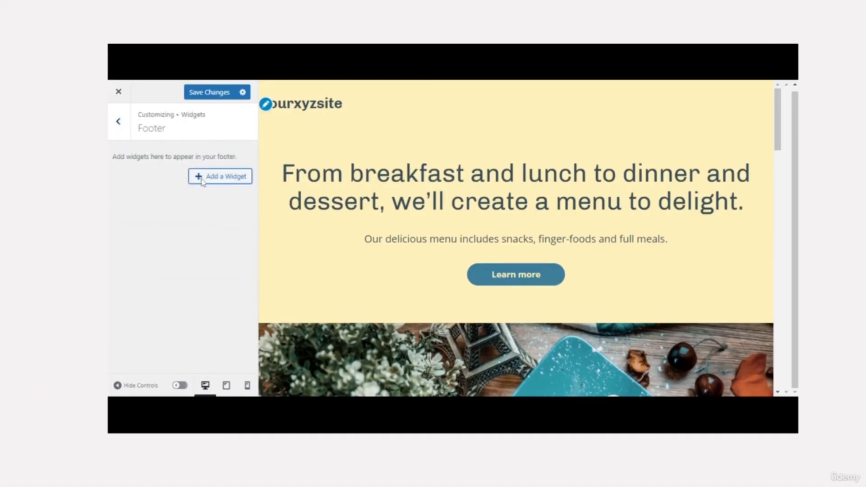
left_click(195, 181)
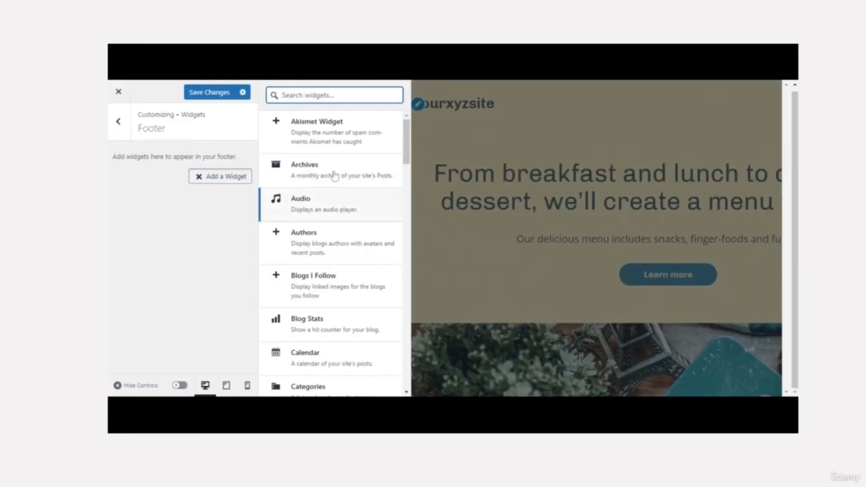
left_click(406, 179)
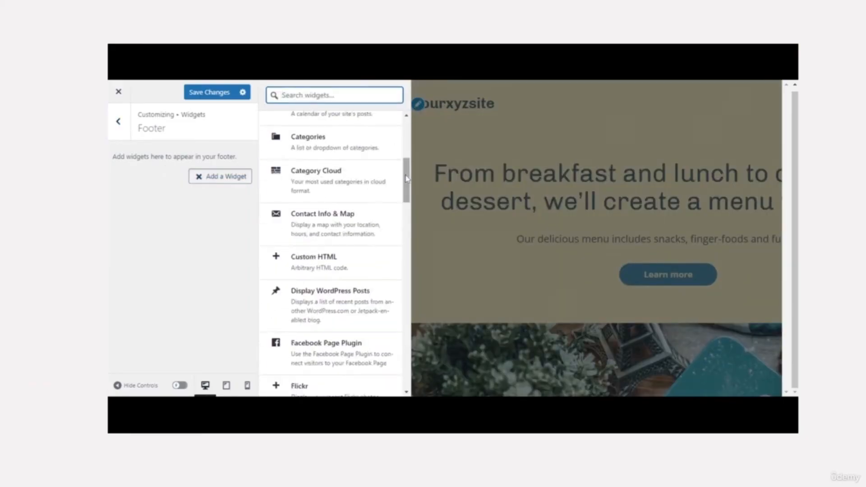
left_click_drag(406, 179, 405, 263)
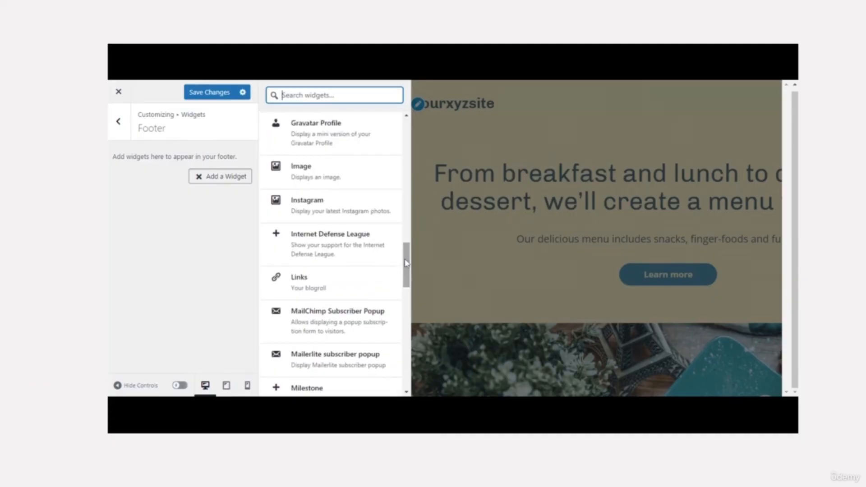
left_click(337, 210)
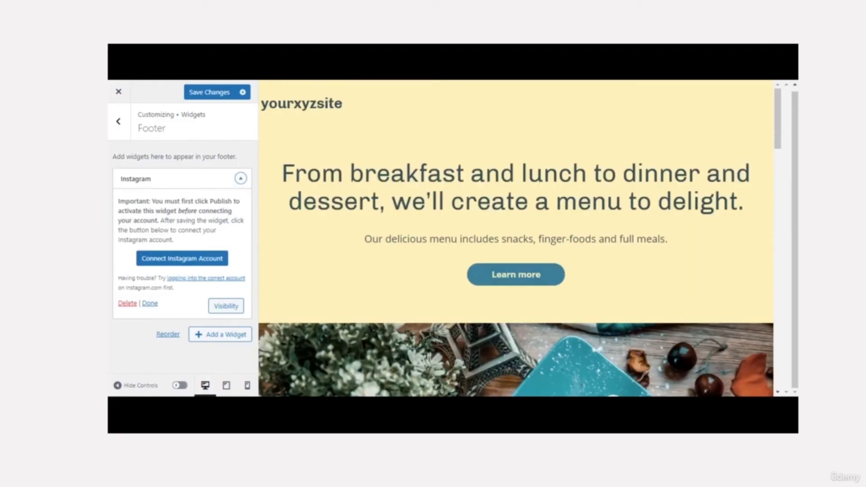
left_click(242, 179)
left_click(240, 181)
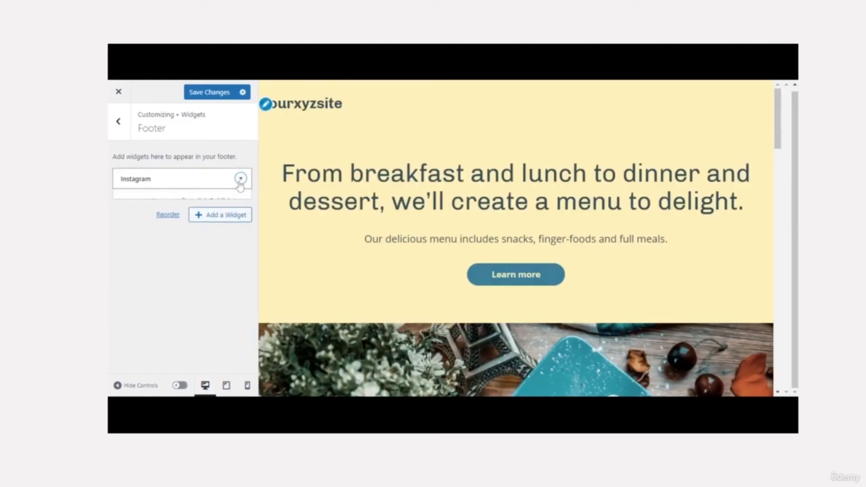
left_click(150, 304)
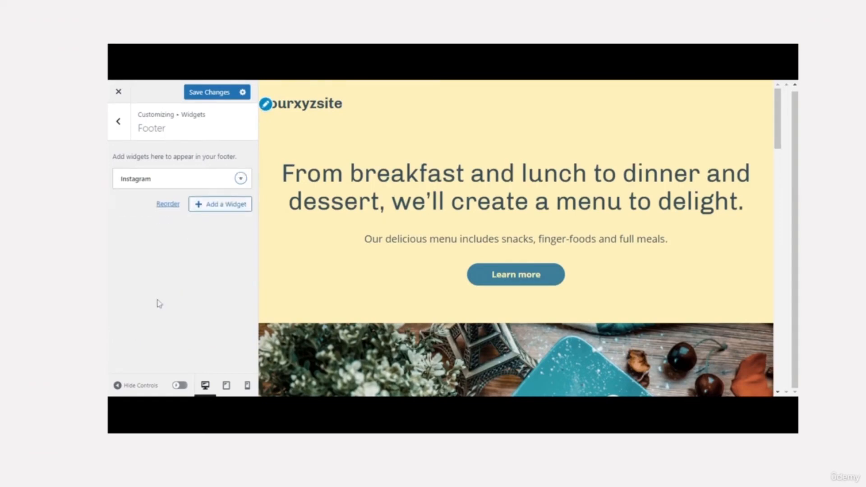
left_click(119, 128)
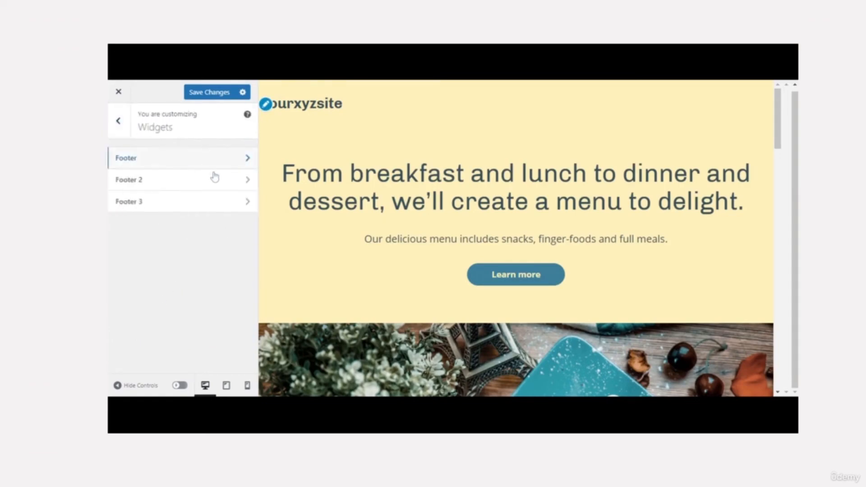
- Scroll the preview to the footer and add a MailChimp Subscriber Popup widget to Footer 2
left_click_drag(775, 145, 794, 291)
left_click_drag(779, 146, 777, 386)
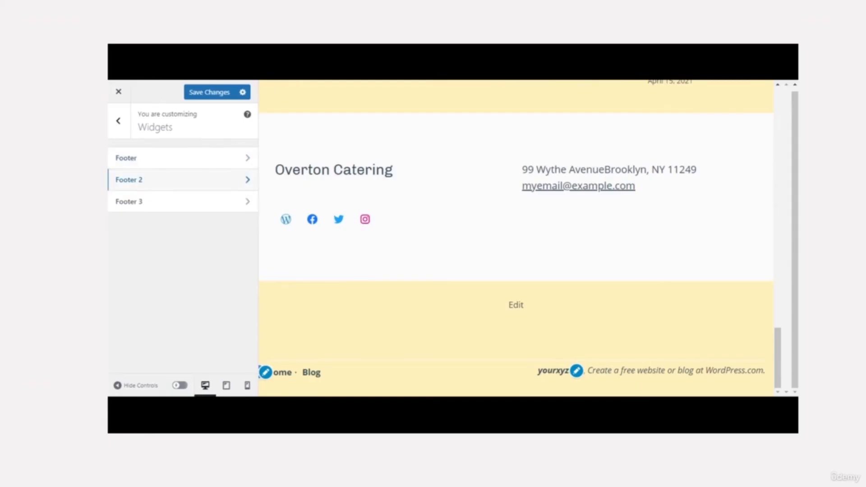
left_click(219, 184)
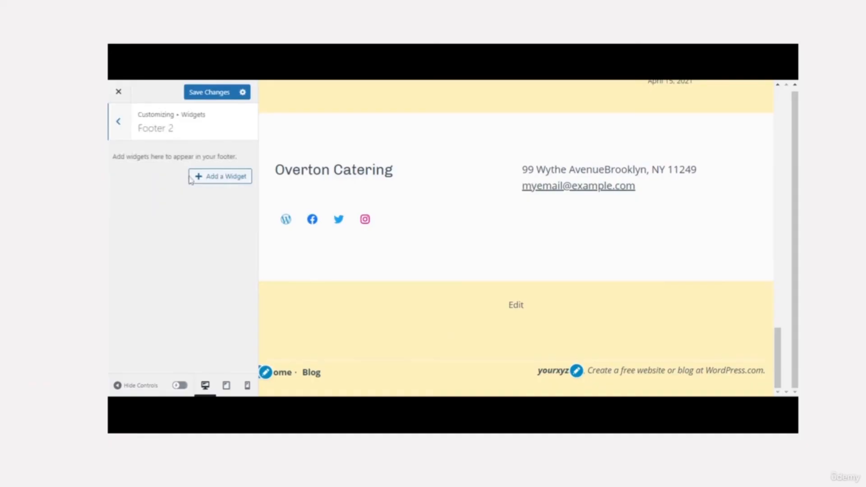
left_click(198, 182)
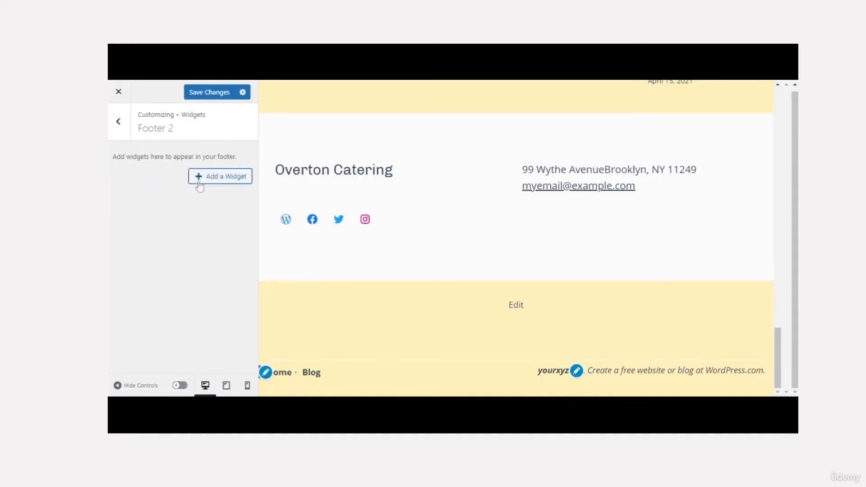
left_click(199, 177)
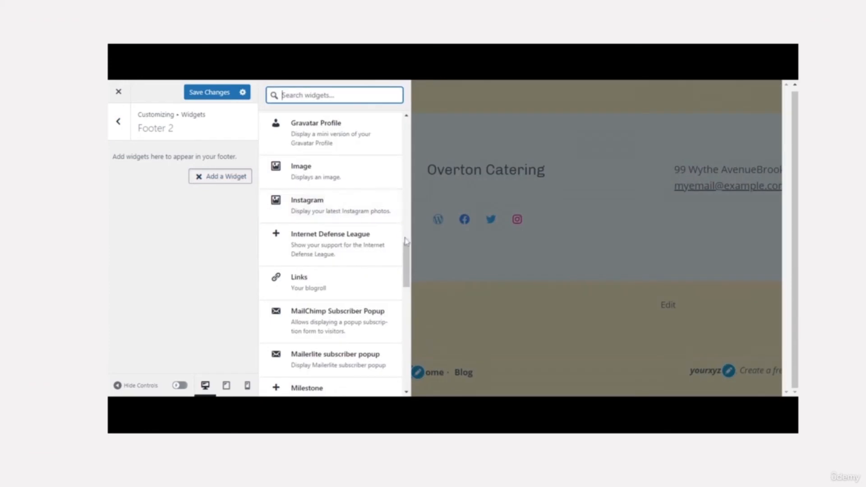
left_click_drag(409, 252, 404, 276)
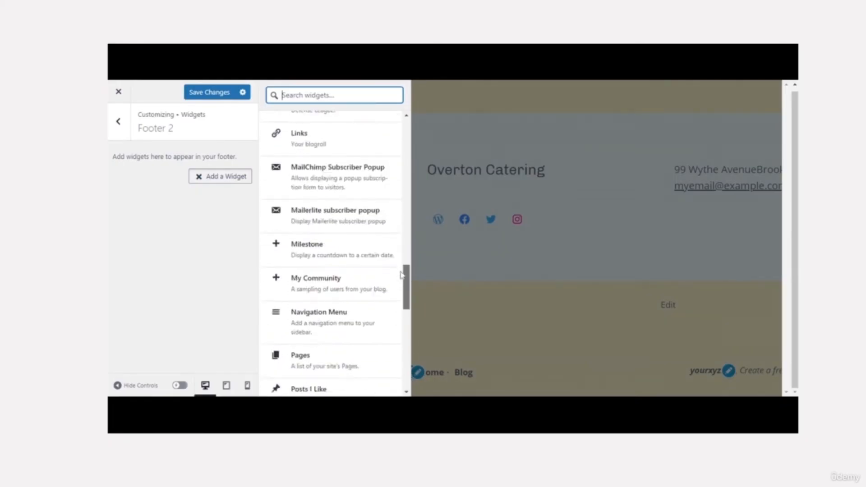
left_click(339, 188)
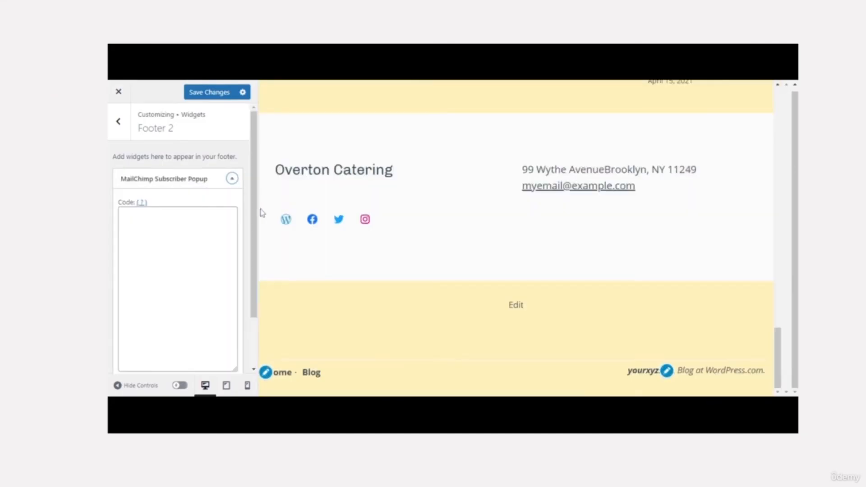
left_click(235, 216)
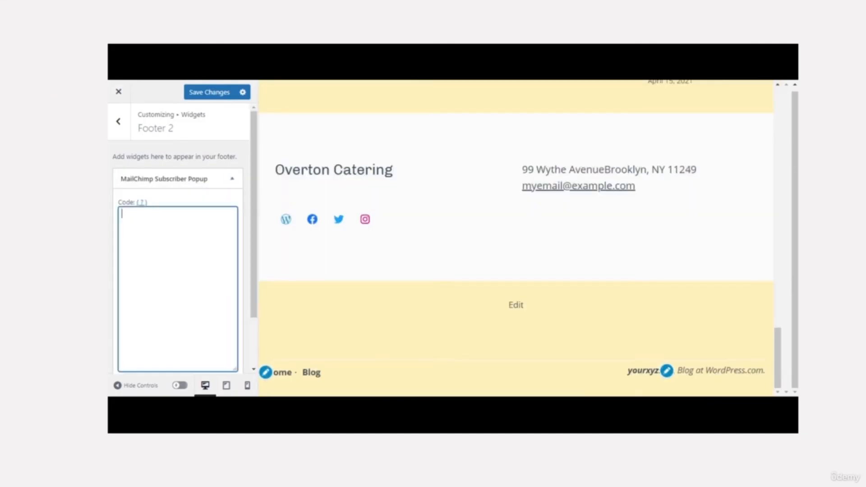
left_click(254, 318)
left_click_drag(253, 324, 227, 287)
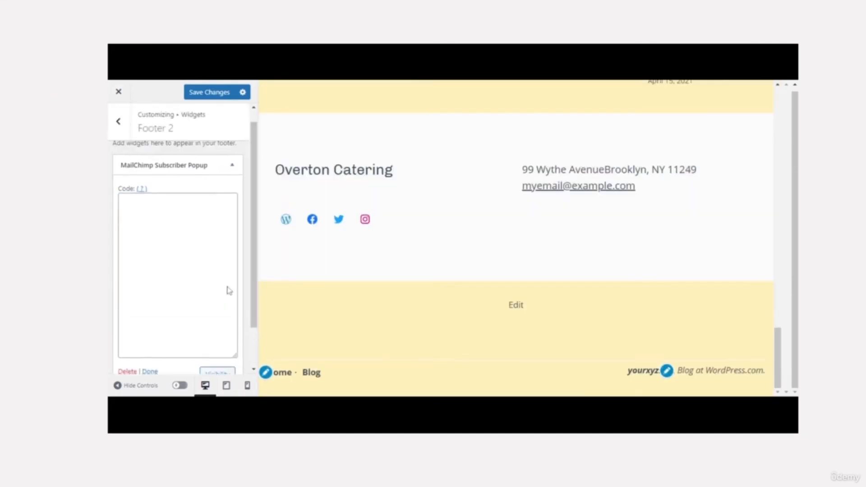
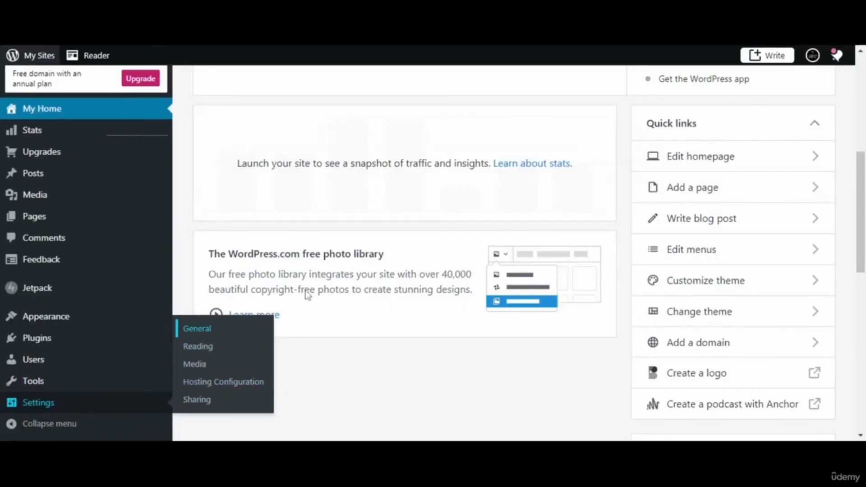
- Go from General settings through Performance to the Writing tab with its categories, tags and composing options
left_click(199, 329)
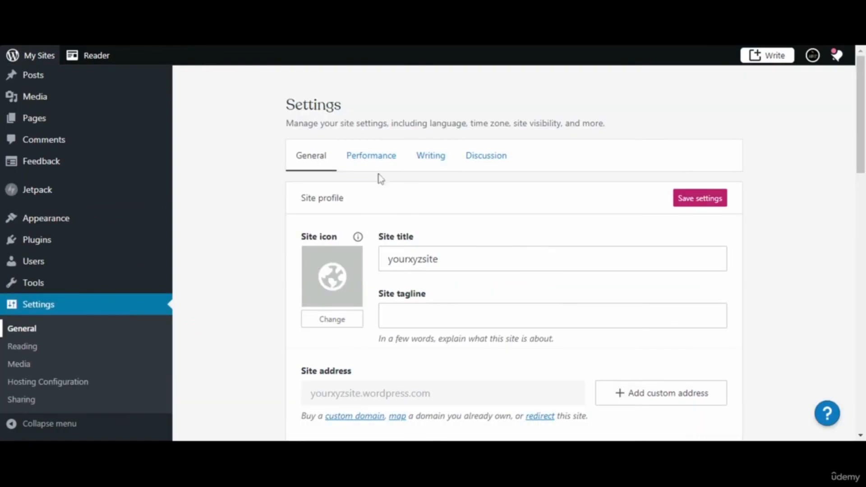
left_click(391, 314)
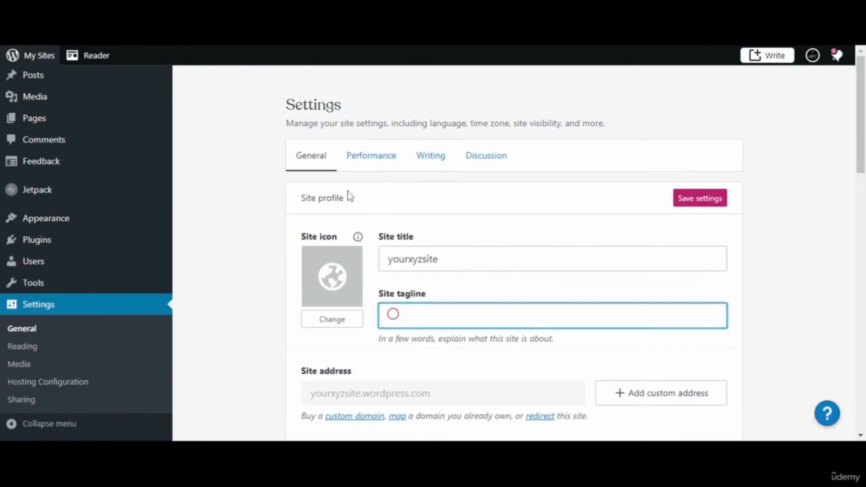
left_click(363, 165)
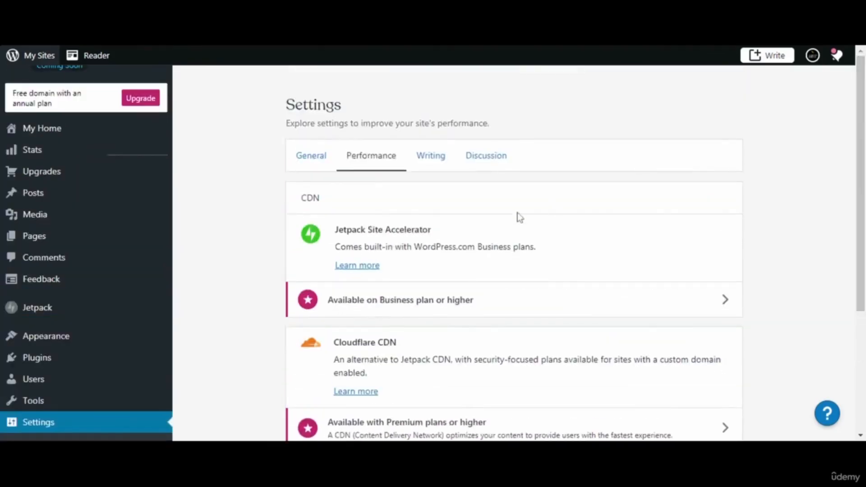
left_click(426, 170)
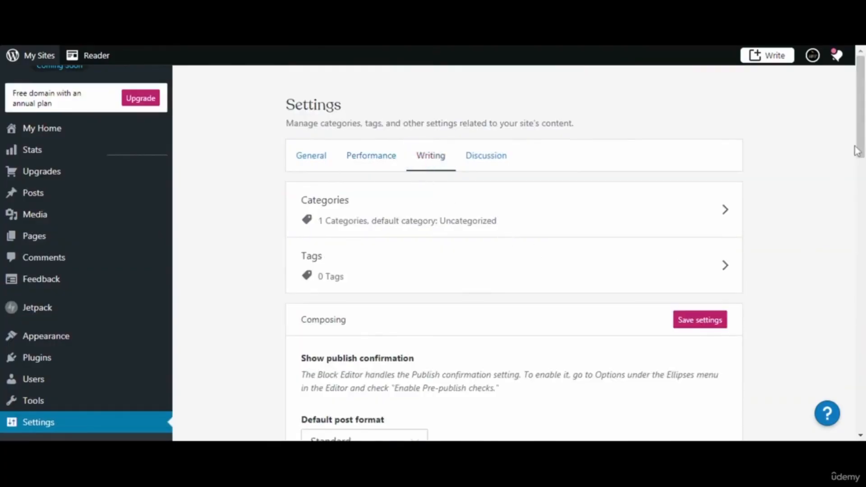
- Lower the blog posts shown per page to 5
scroll(503, 247, "down", 5)
scroll(515, 252, "down", 3)
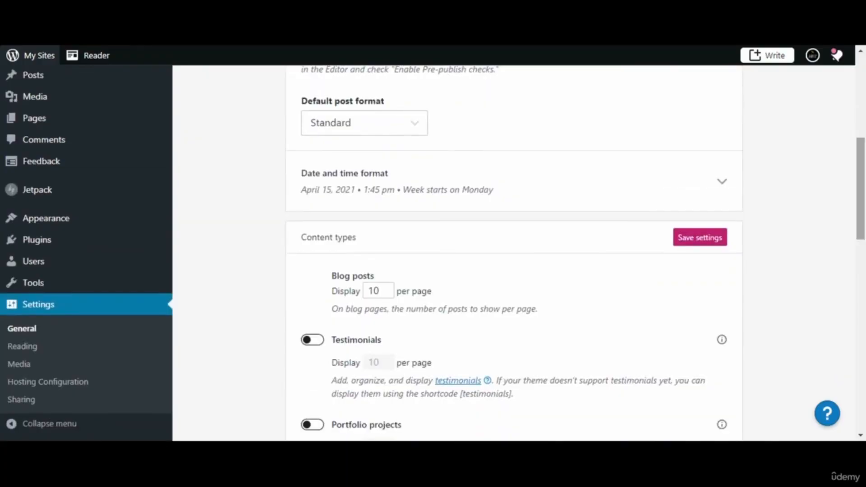
left_click(386, 291)
left_click(388, 293)
left_click(388, 293)
left_click(389, 294)
left_click(388, 294)
left_click(389, 294)
- Switch off infinite scroll for posts
scroll(511, 212, "down", 3)
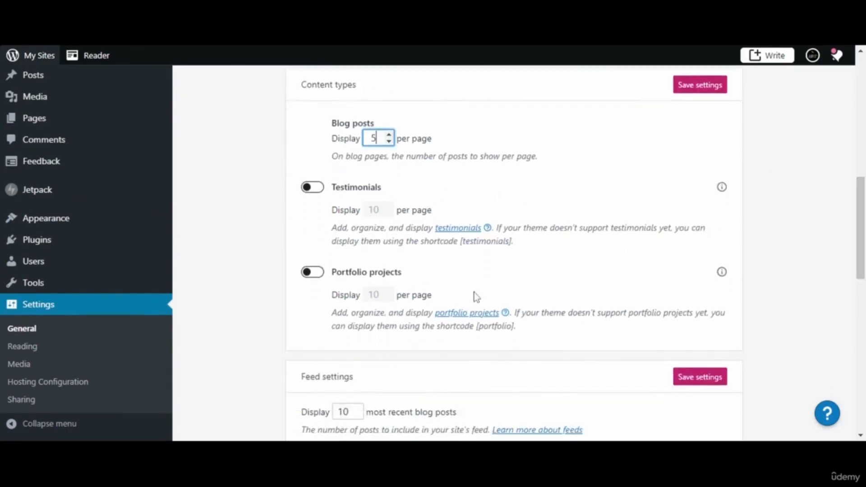
scroll(408, 290, "down", 3)
scroll(514, 252, "down", 5)
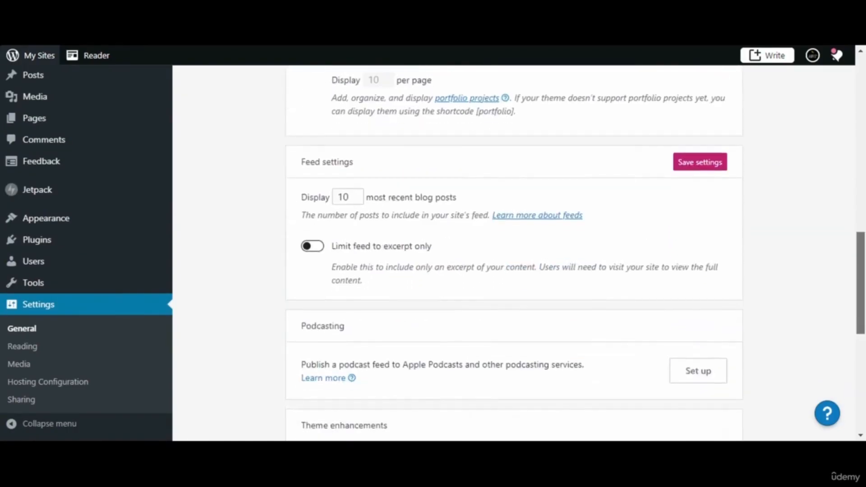
scroll(515, 253, "down", 3)
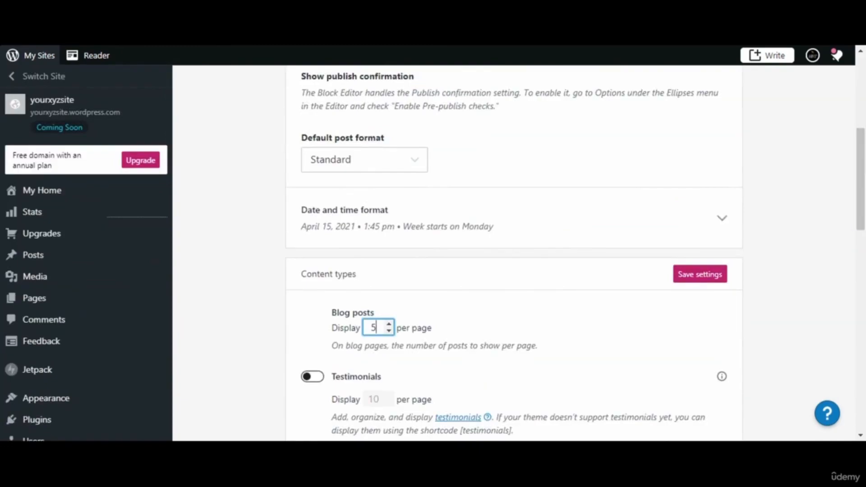
scroll(515, 253, "down", 9)
scroll(508, 264, "down", 2)
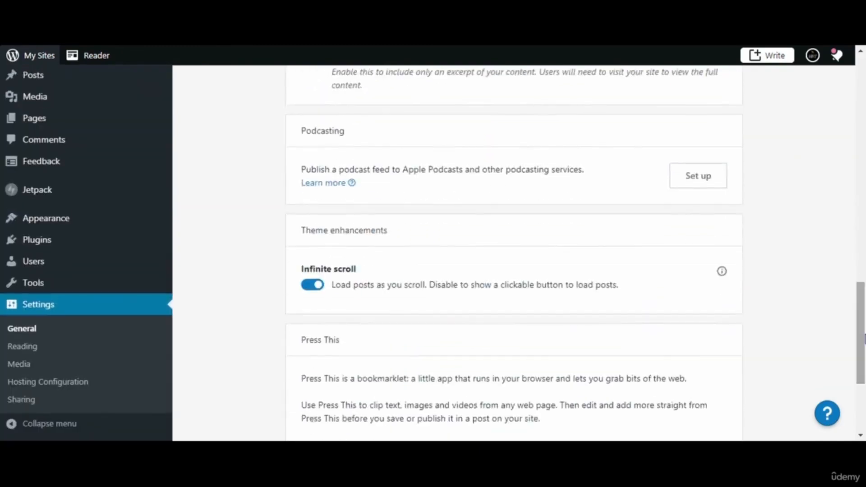
left_click(316, 292)
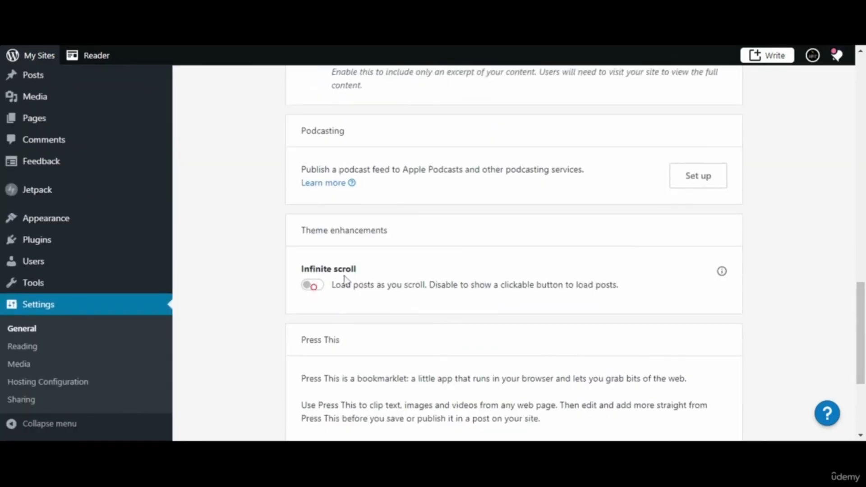
- Save both the content types and the feed settings
scroll(839, 270, "down", 4)
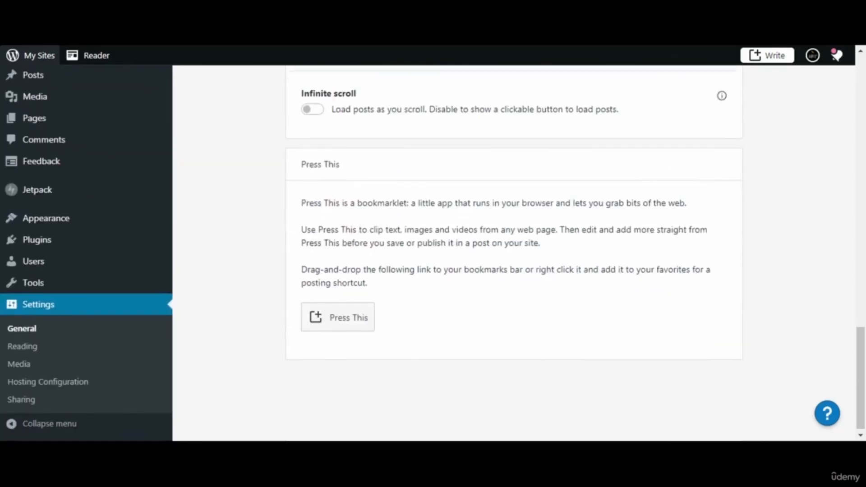
scroll(848, 293, "up", 15)
scroll(837, 246, "up", 1)
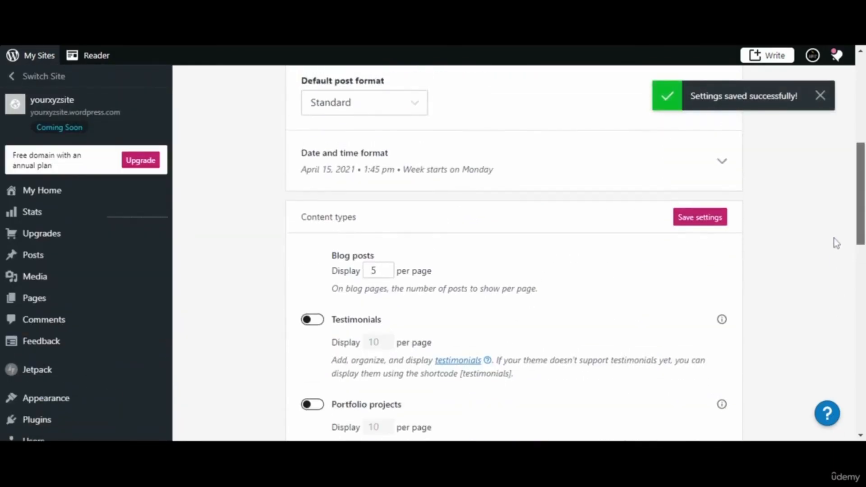
left_click(694, 219)
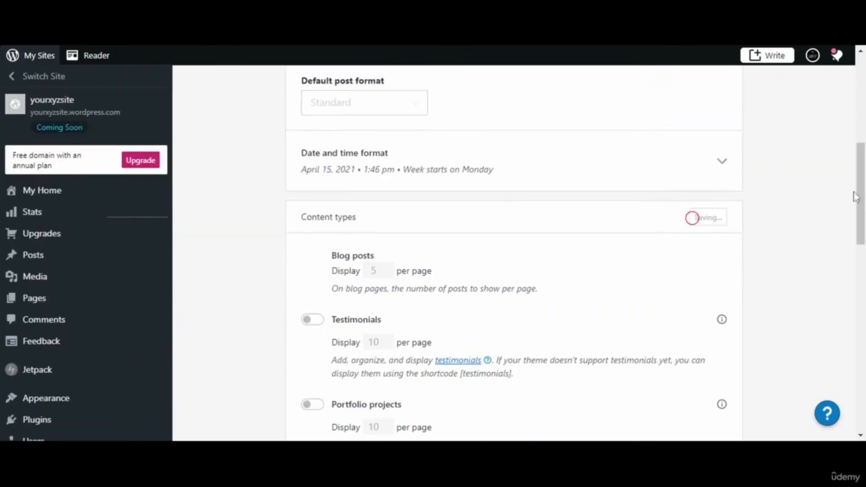
left_click_drag(860, 198, 860, 269)
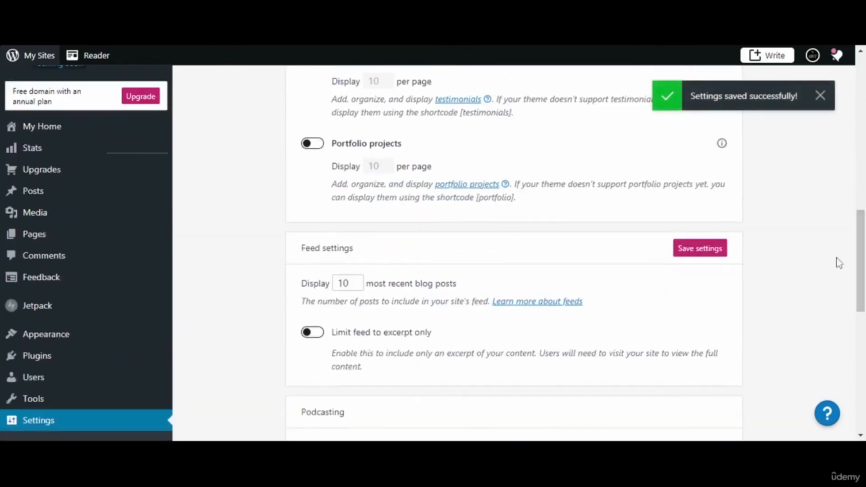
left_click(694, 254)
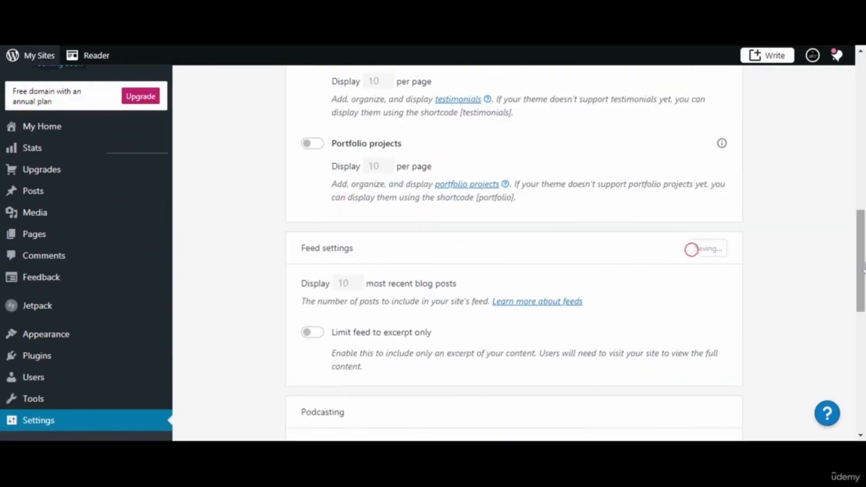
scroll(845, 187, "up", 10)
scroll(843, 167, "up", 5)
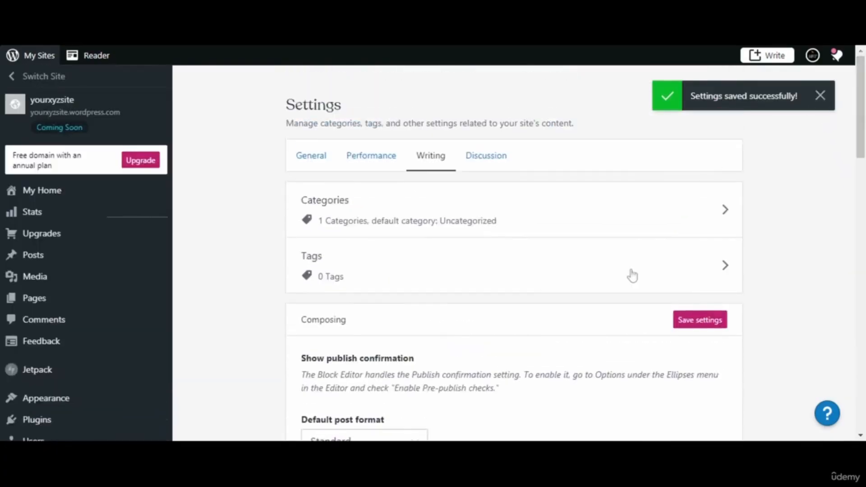
left_click(686, 322)
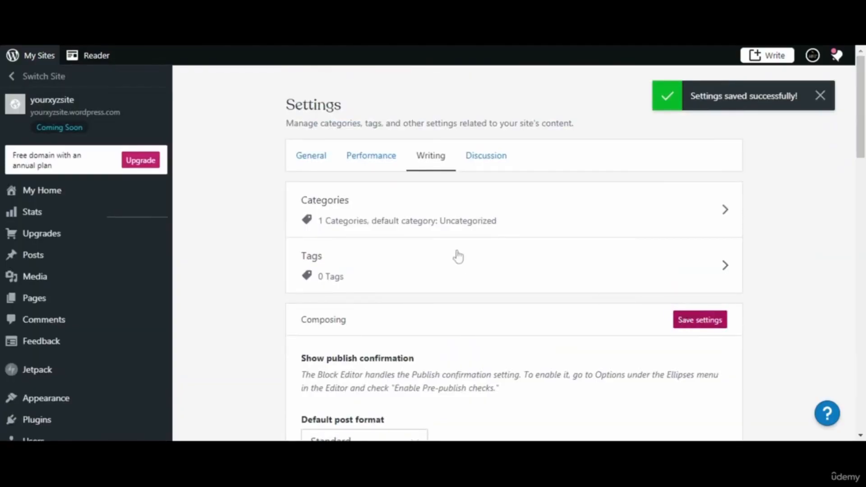
left_click(480, 162)
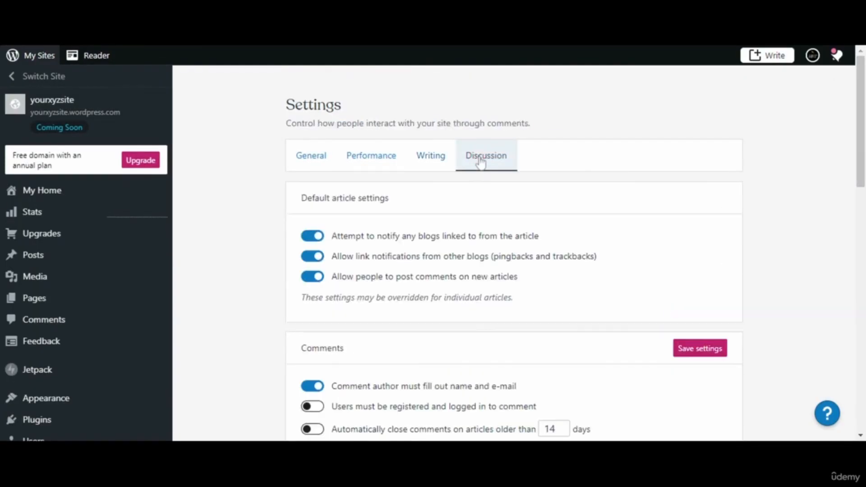
scroll(501, 131, "down", 2)
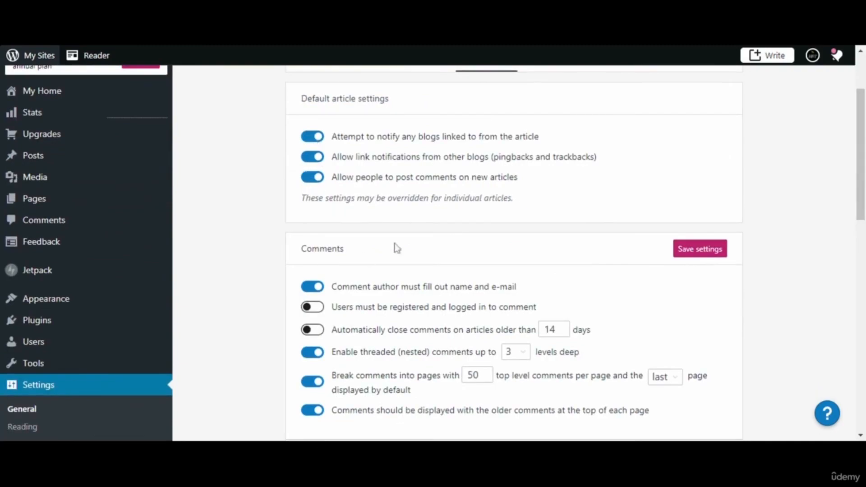
scroll(514, 253, "down", 4)
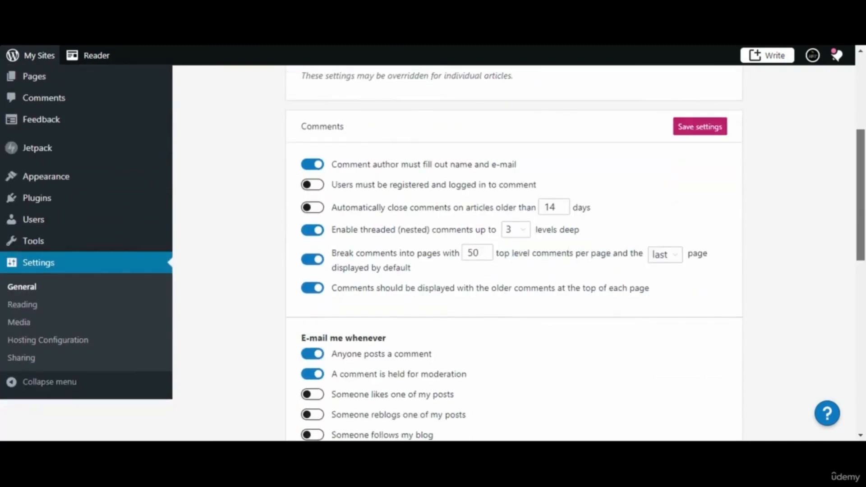
scroll(514, 253, "down", 4)
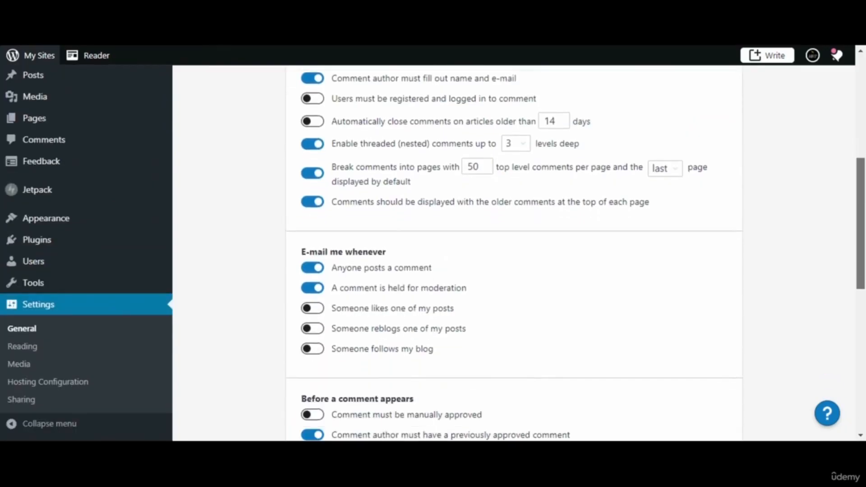
scroll(478, 152, "down", 1)
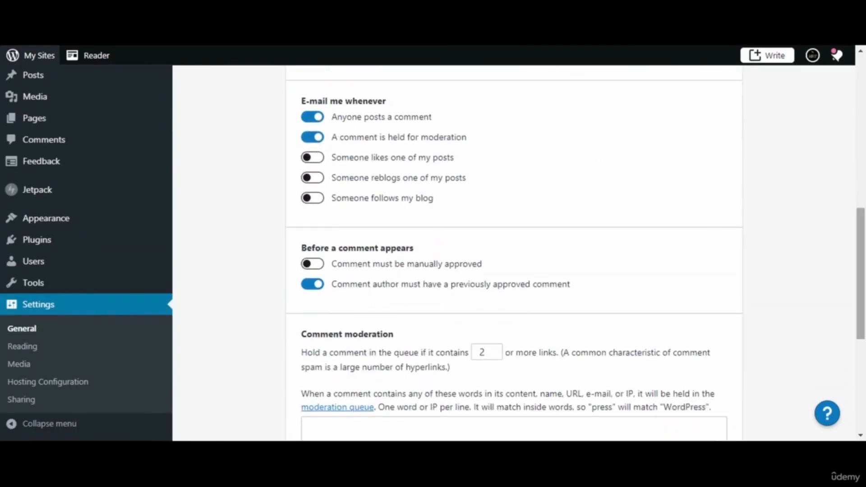
scroll(861, 280, "down", 2)
scroll(847, 213, "down", 5)
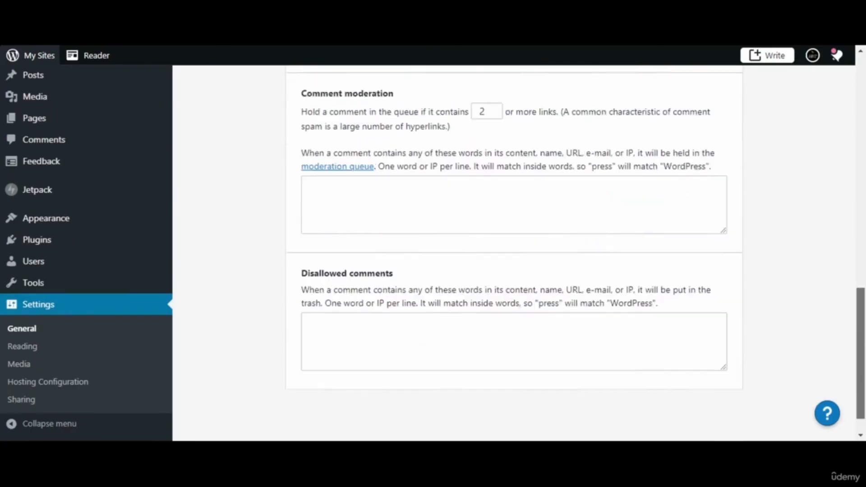
scroll(847, 213, "up", 12)
scroll(830, 167, "up", 6)
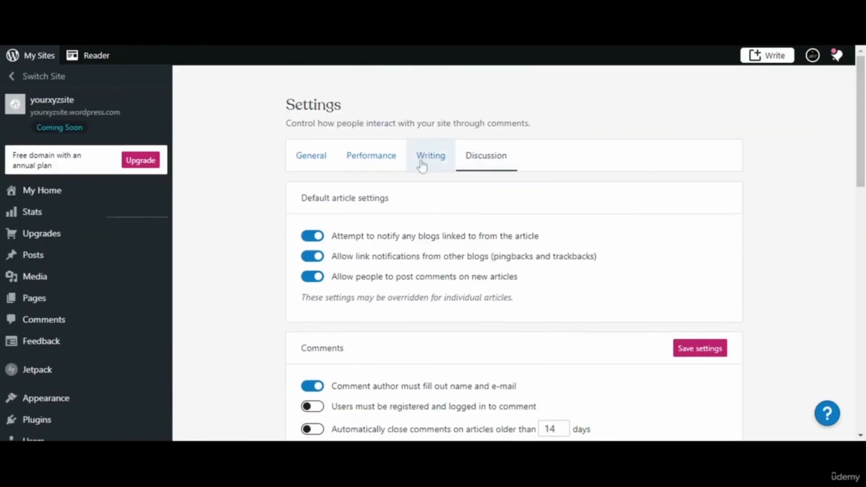
- Switch from Performance back to General settings and scroll to the Launch site section
left_click(371, 167)
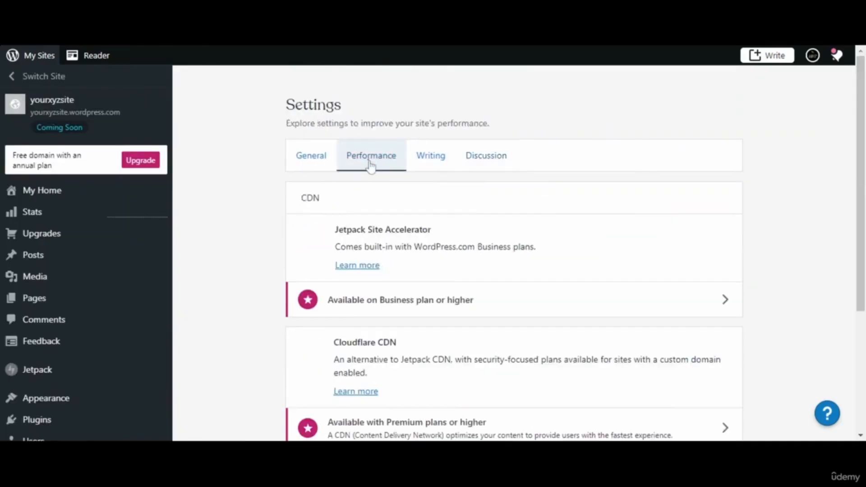
left_click(321, 166)
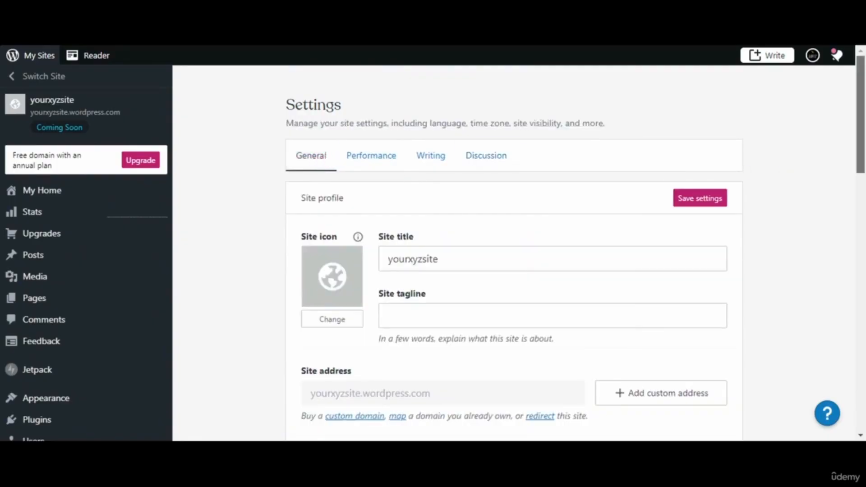
scroll(514, 252, "down", 6)
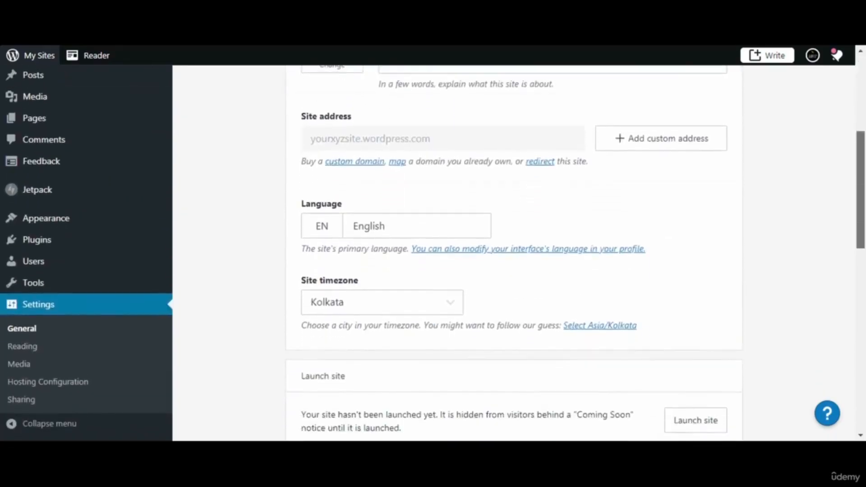
scroll(514, 253, "down", 9)
scroll(514, 253, "down", 3)
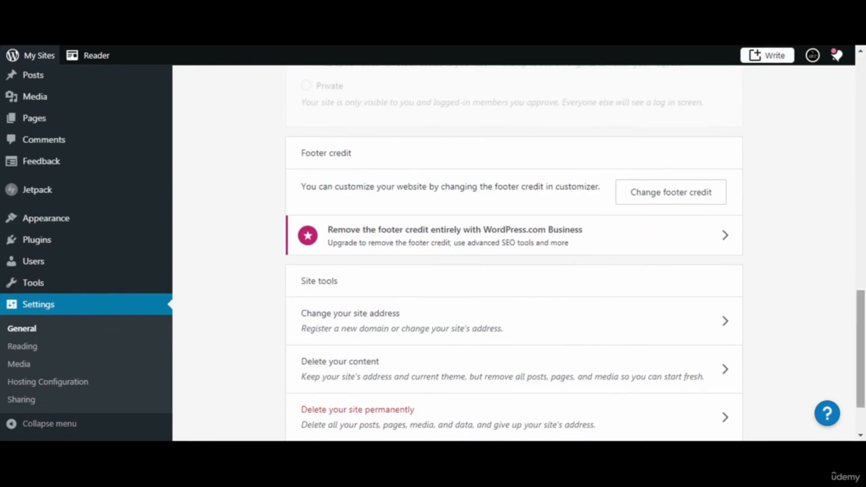
scroll(846, 115, "up", 15)
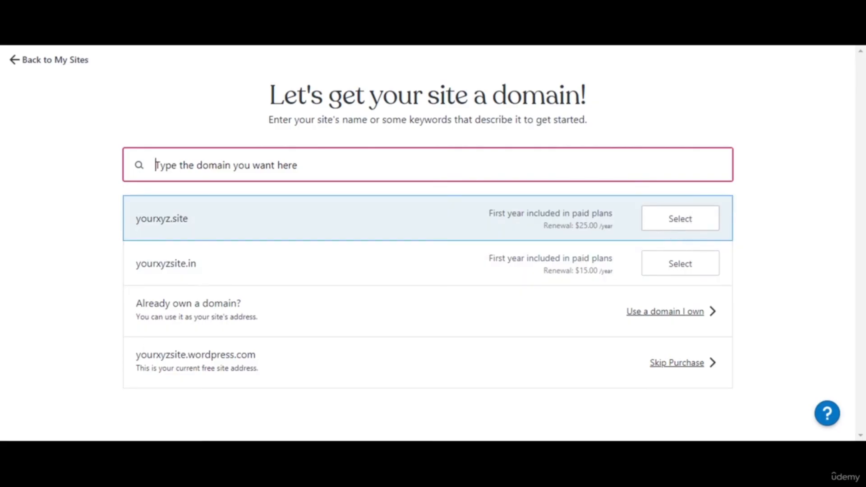
- Skip the domain purchase and launch the site on the free plan
left_click(665, 366)
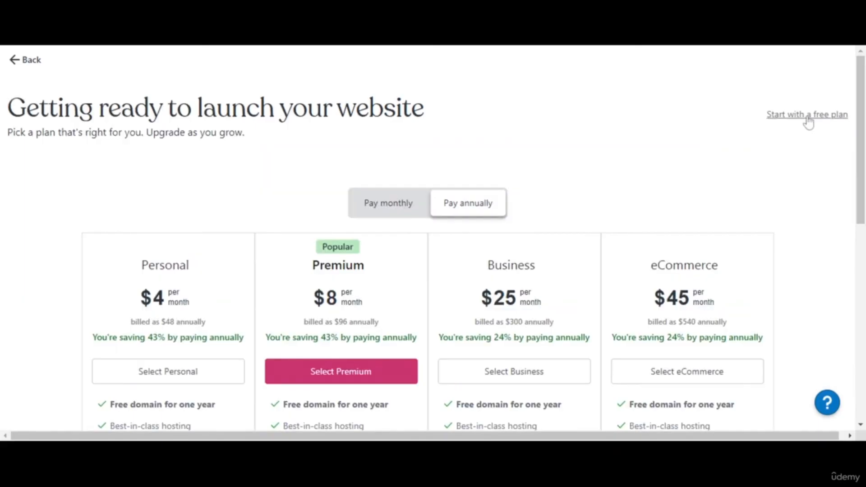
mouse_move(858, 61)
left_mouse_down()
mouse_move(858, 144)
mouse_move(857, 58)
left_mouse_up()
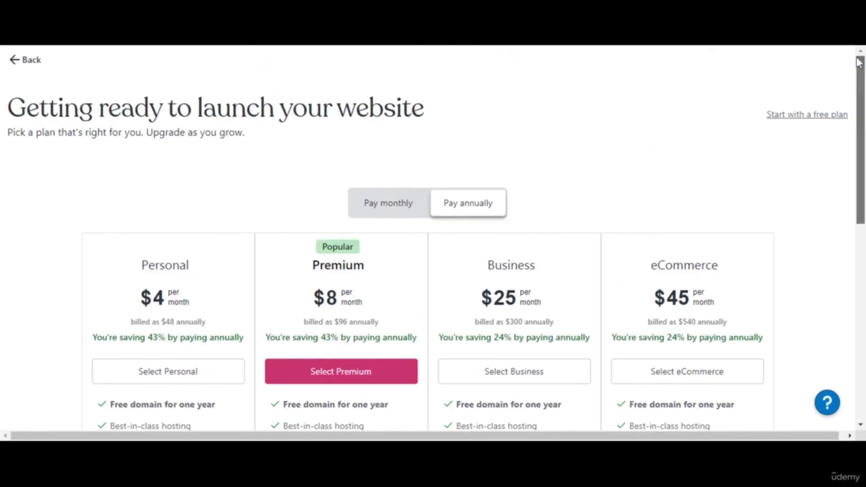
left_click(792, 116)
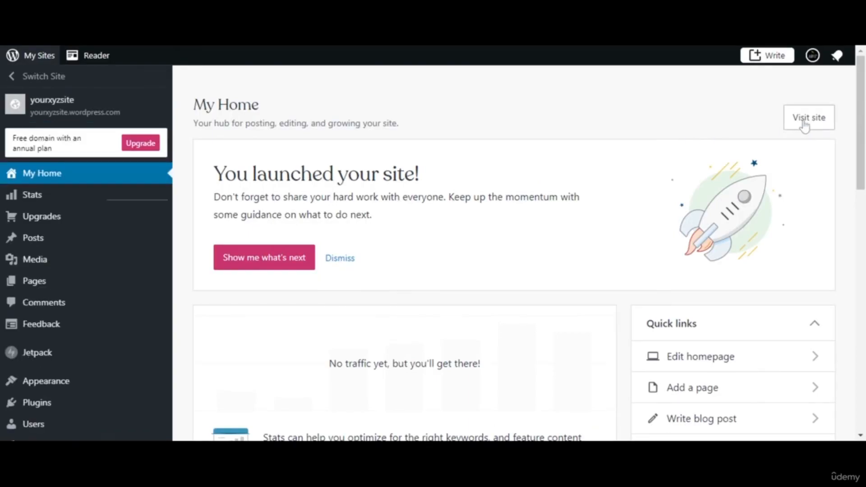
- Review the 'You launched your site!' message on My Home and visit the live site
left_click_drag(861, 142, 848, 174)
scroll(849, 178, "down", 4)
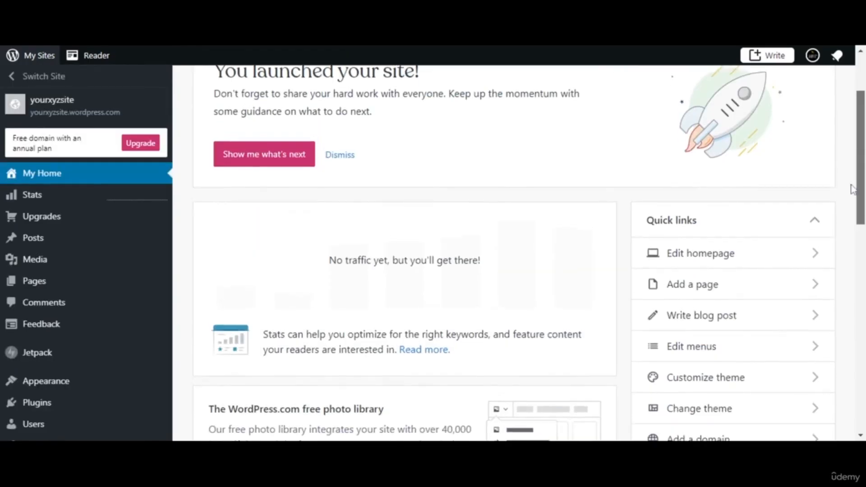
scroll(860, 168, "up", 5)
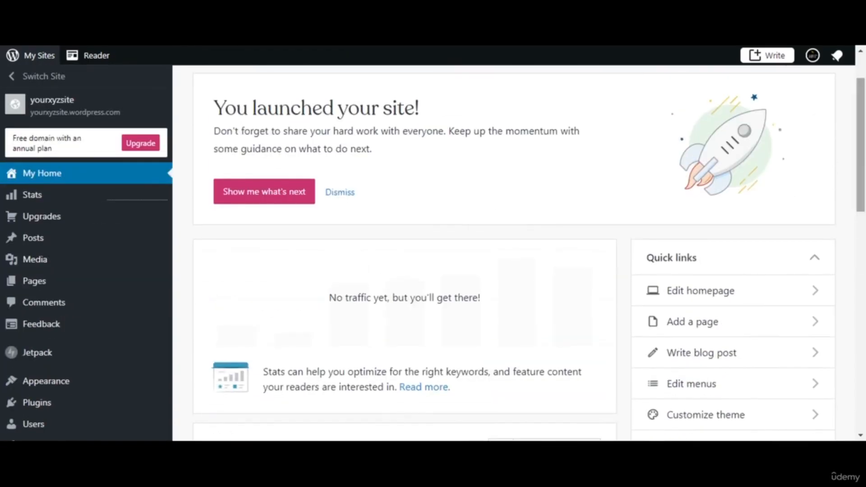
scroll(860, 169, "up", 2)
left_click(809, 118)
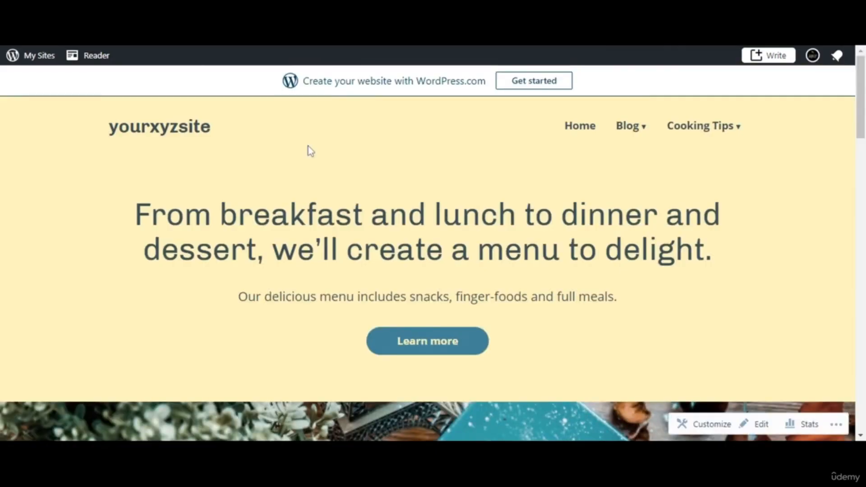
- Scroll through the live yourxyzsite cooking homepage and its Blog and Cooking Tips sections
mouse_move(860, 119)
left_mouse_down()
mouse_move(861, 417)
mouse_move(861, 115)
left_mouse_up()
mouse_move(691, 133)
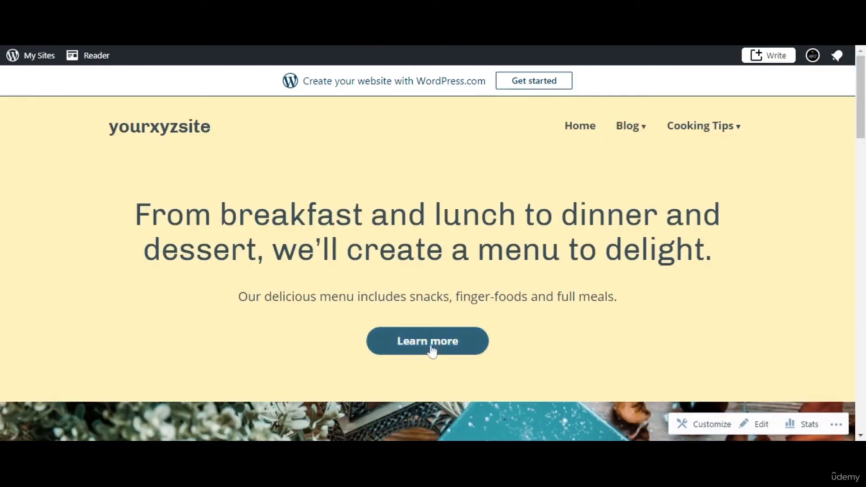
left_click_drag(860, 90, 863, 58)
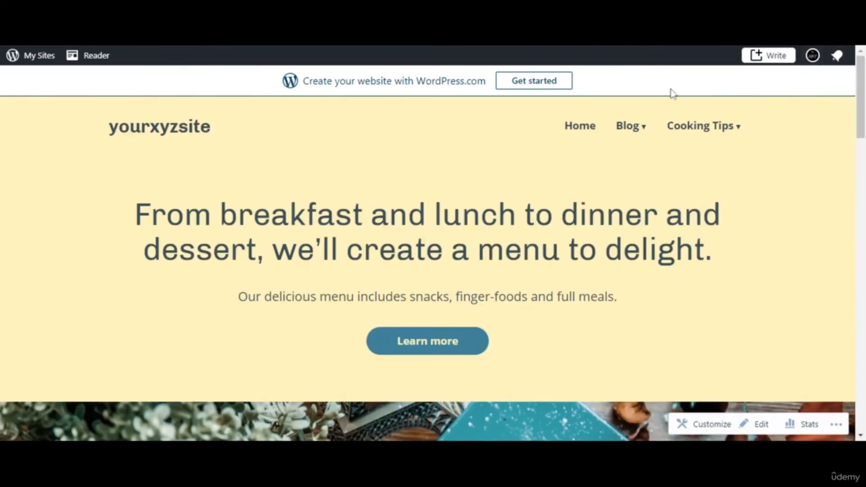